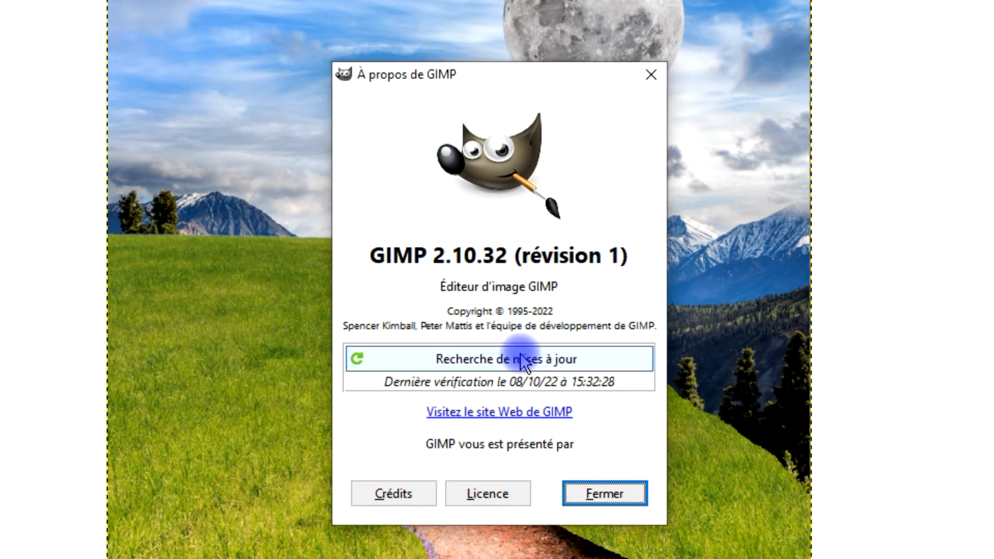
- Close the About dialog and add a white, full-opacity layer mask to the chemin layer
left_click(651, 75)
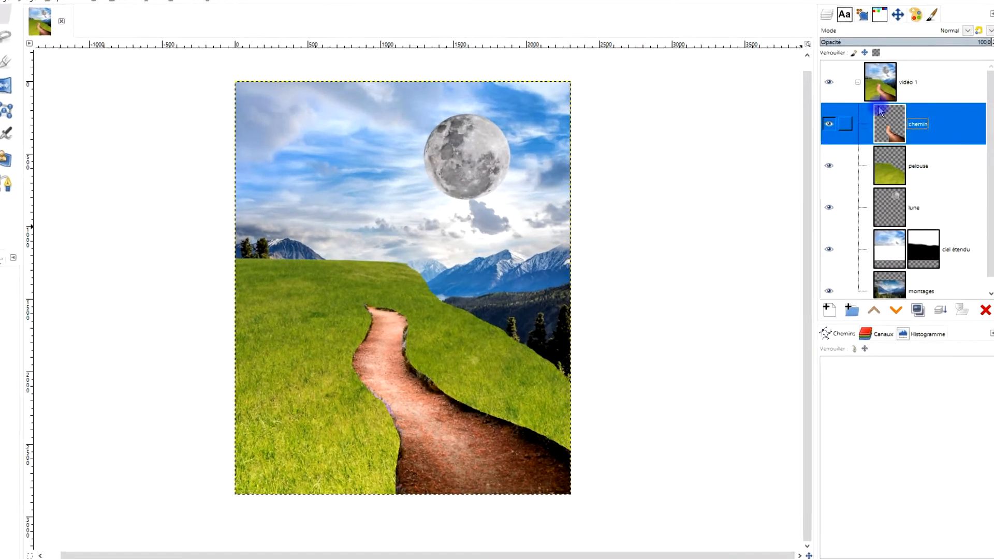
left_click(858, 82)
left_click(857, 82)
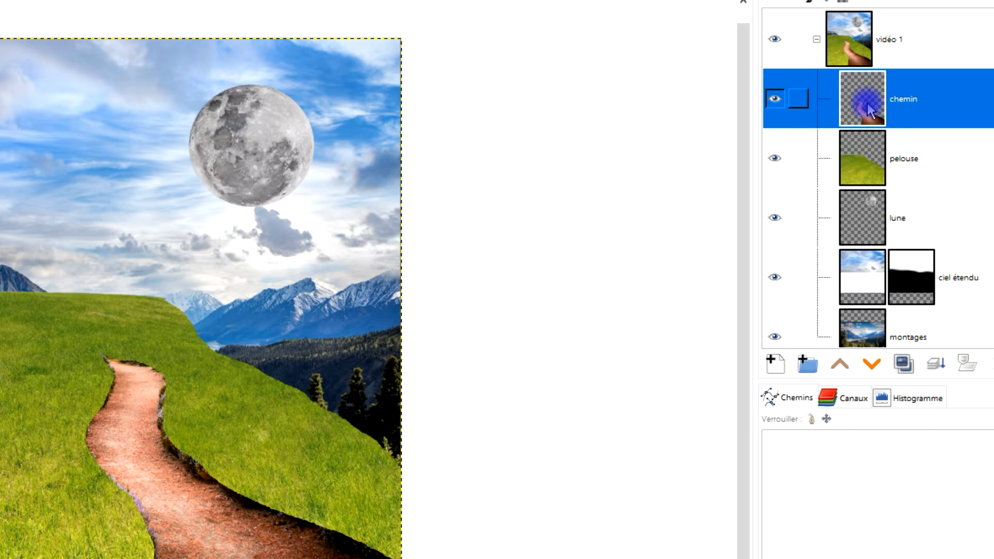
right_click(871, 110)
left_click(810, 377)
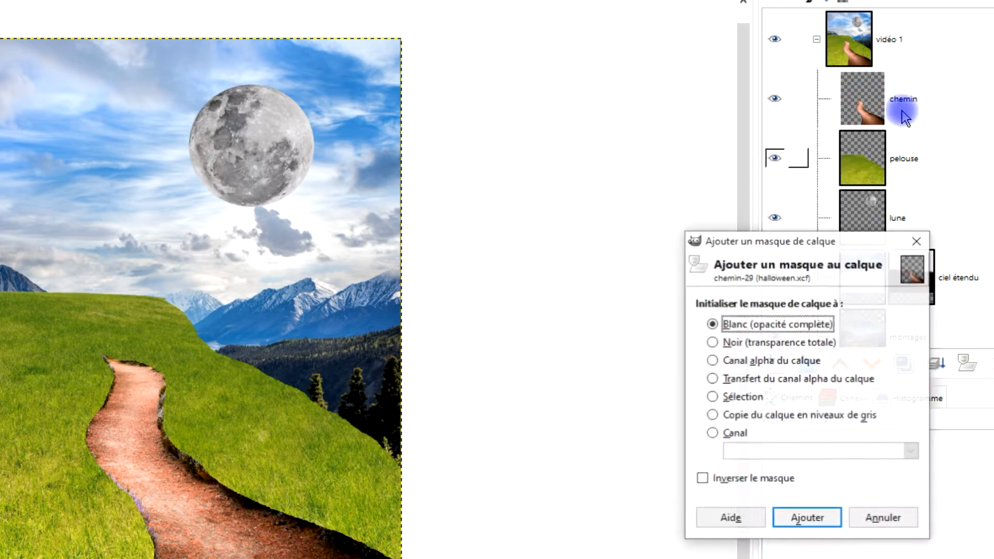
left_click(807, 516)
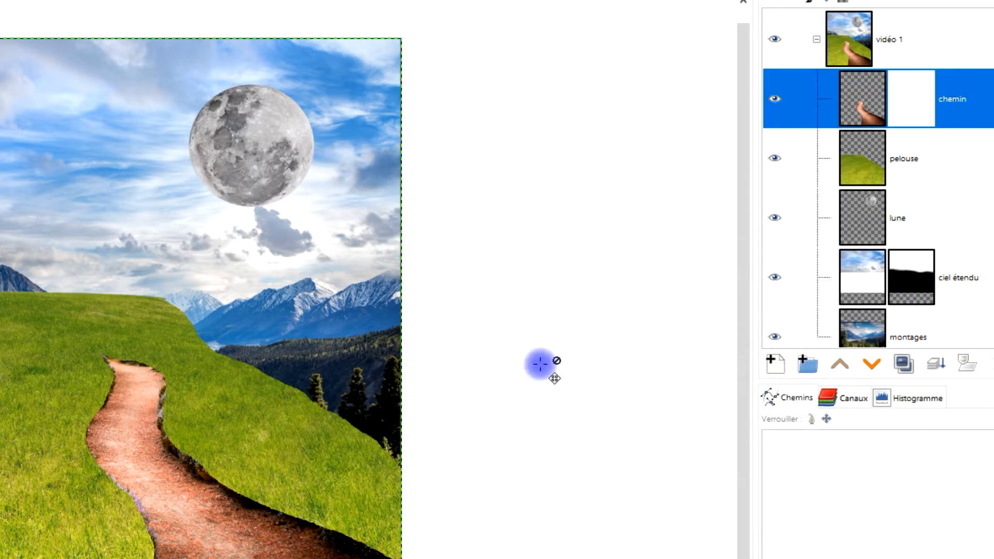
- Paint black on the chemin mask with the size 222 Hardness 075 brush to soften the path's right edge against the grass
scroll(263, 405, "up", 3)
left_click_drag(262, 404, 209, 246)
left_click(61, 142)
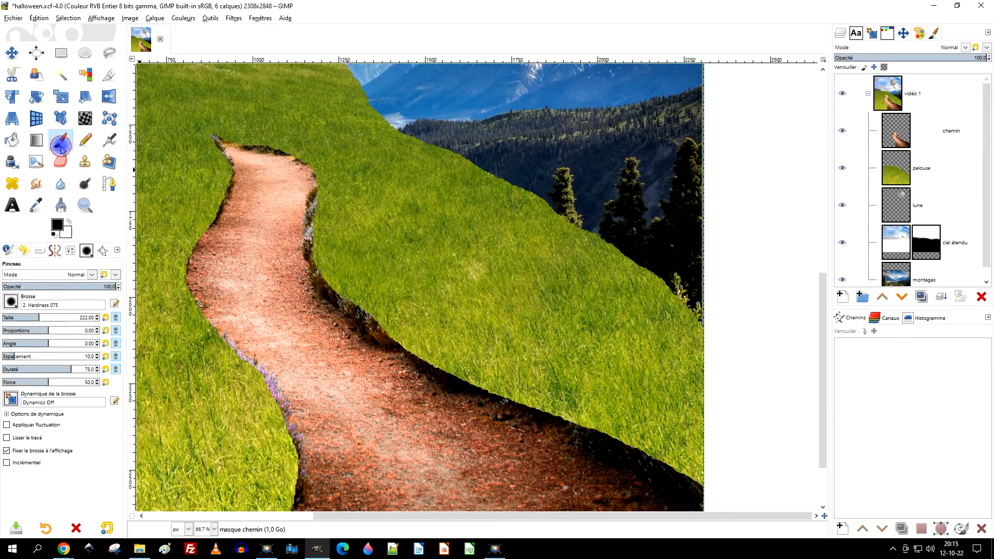
scroll(241, 129, "up", 2)
mouse_move(271, 130)
left_mouse_down()
mouse_move(395, 161)
mouse_move(422, 201)
mouse_move(452, 291)
mouse_move(455, 315)
mouse_move(443, 320)
mouse_move(447, 294)
mouse_move(437, 296)
mouse_move(473, 375)
left_mouse_up()
left_click_drag(537, 341, 514, 175)
mouse_move(423, 147)
left_mouse_down()
mouse_move(412, 248)
mouse_move(401, 250)
mouse_move(452, 299)
mouse_move(426, 298)
mouse_move(538, 396)
mouse_move(494, 366)
mouse_move(416, 279)
mouse_move(416, 229)
mouse_move(446, 302)
left_mouse_up()
mouse_move(549, 385)
left_mouse_down()
mouse_move(546, 231)
mouse_move(456, 157)
mouse_move(604, 282)
mouse_move(715, 313)
left_mouse_up()
scroll(507, 212, "down", 2, "ctrl")
mouse_move(523, 202)
left_mouse_down()
mouse_move(602, 258)
mouse_move(769, 344)
left_mouse_up()
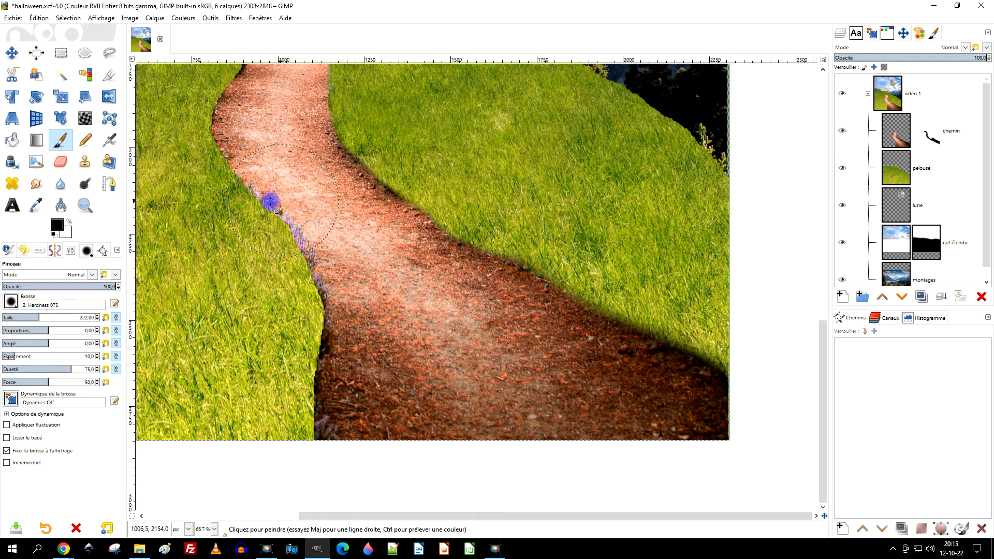
- Paint black on the chemin mask along the lower left edge of the path to hide the purple flowers
left_click_drag(270, 201, 363, 216)
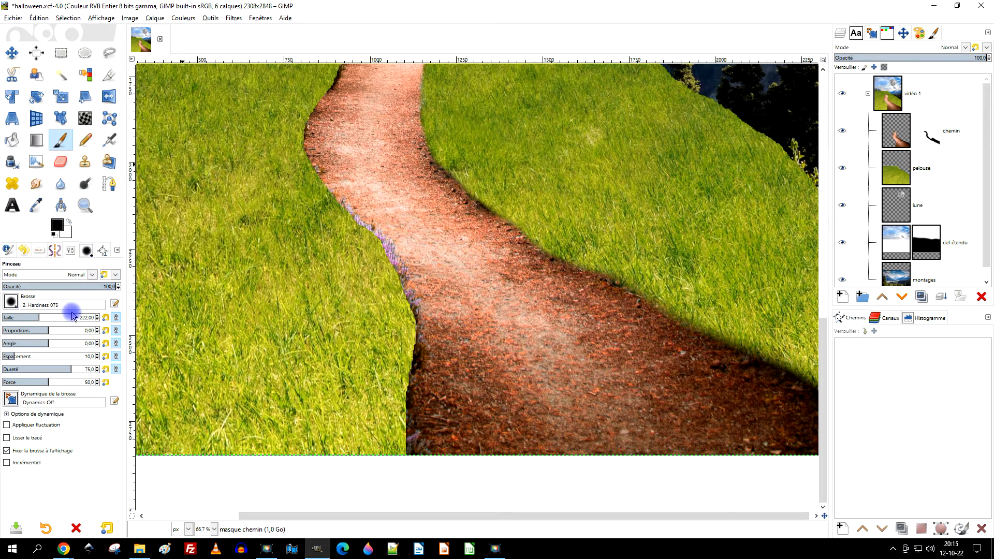
left_click(11, 301)
left_click(119, 230)
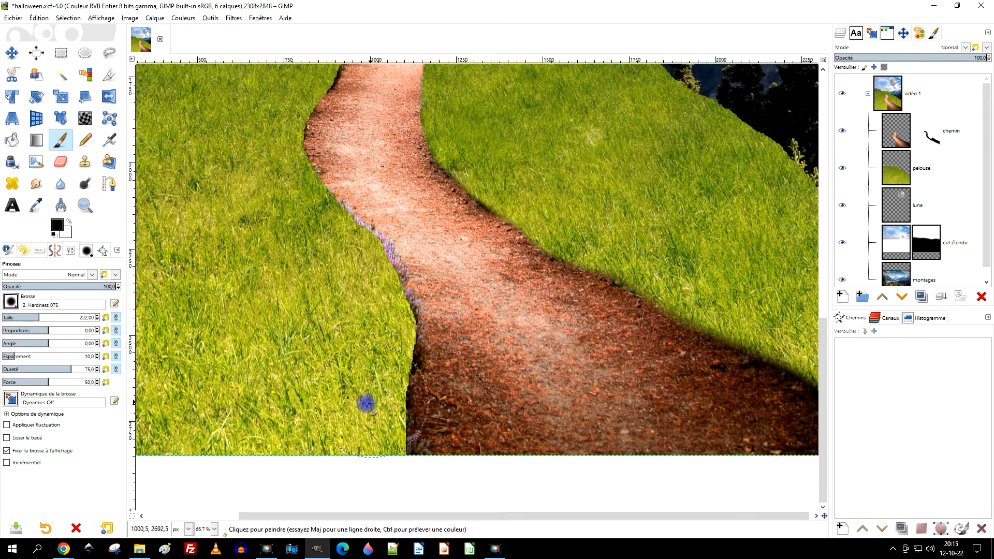
mouse_move(365, 450)
left_mouse_down()
mouse_move(374, 316)
mouse_move(344, 254)
mouse_move(301, 224)
mouse_move(274, 175)
left_mouse_up()
left_click_drag(536, 142, 569, 311)
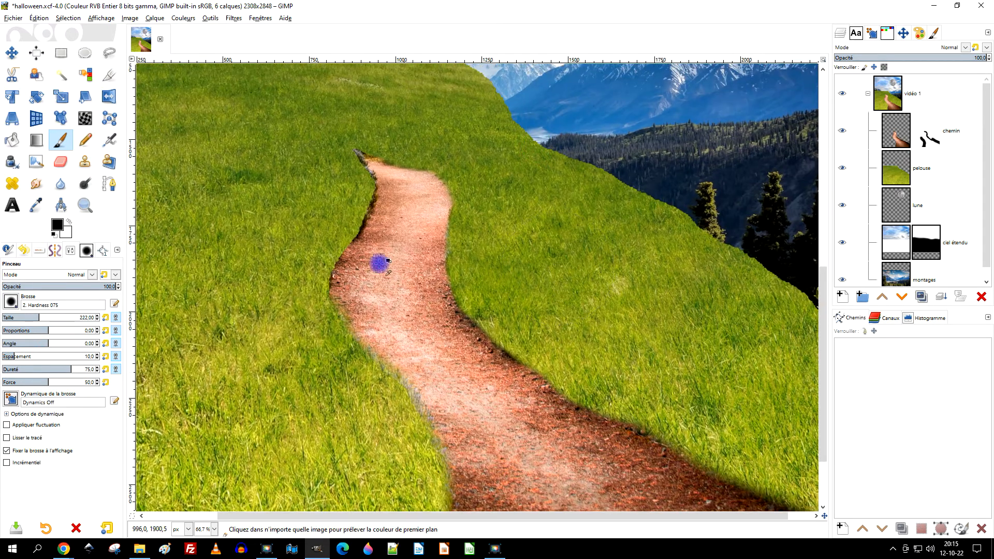
- Mask out the dark border on the path's upper left edge and the pointed tip at its far end
scroll(379, 264, "up", 3)
mouse_move(237, 459)
left_mouse_down()
mouse_move(252, 343)
mouse_move(331, 201)
mouse_move(360, 120)
left_mouse_up()
left_click_drag(515, 143, 529, 264)
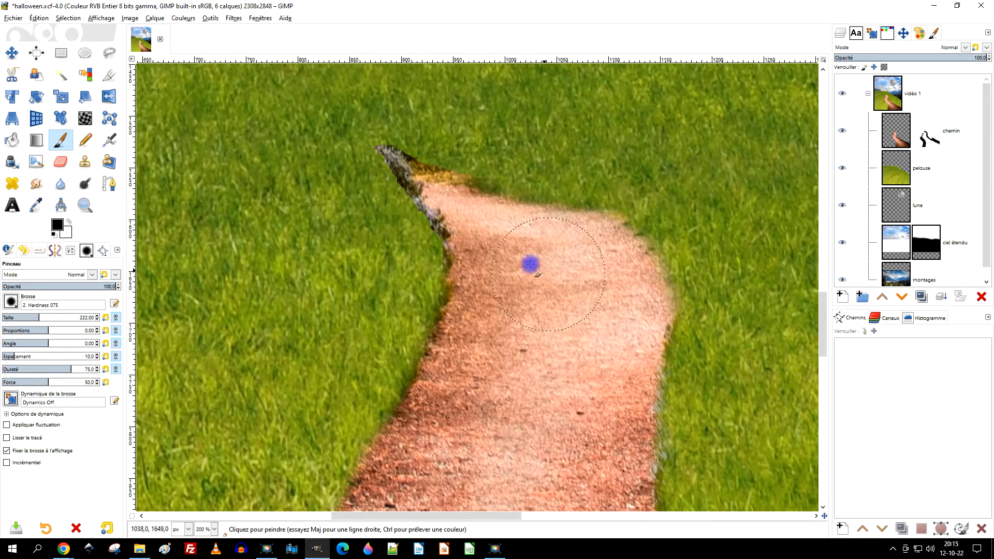
mouse_move(397, 273)
left_mouse_down()
mouse_move(393, 222)
mouse_move(353, 160)
mouse_move(668, 153)
mouse_move(347, 173)
left_mouse_up()
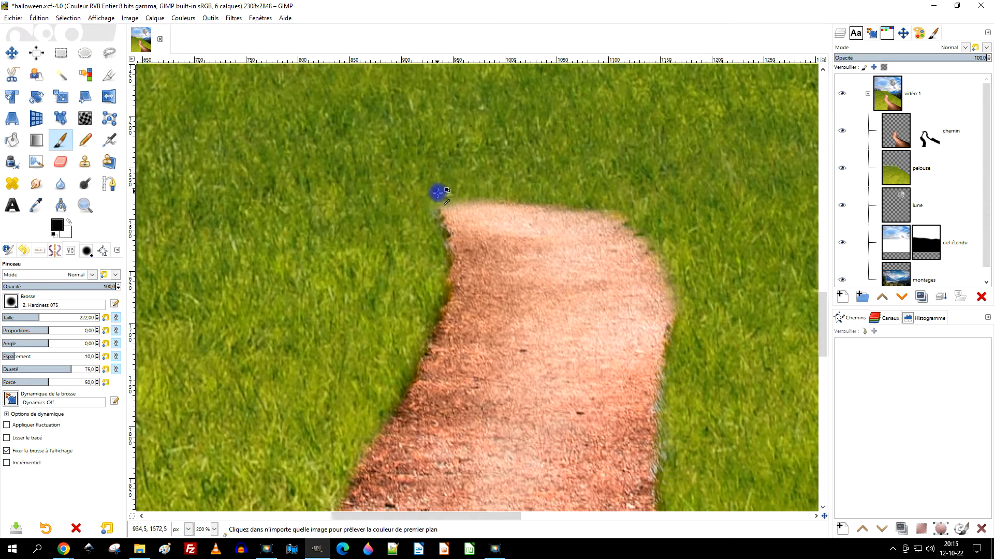
- Touch up the chemin mask along both path edges to remove the remaining fringes and blend it into the lawn
scroll(439, 193, "down", 3)
left_click_drag(468, 389, 386, 262)
scroll(387, 262, "up", 1)
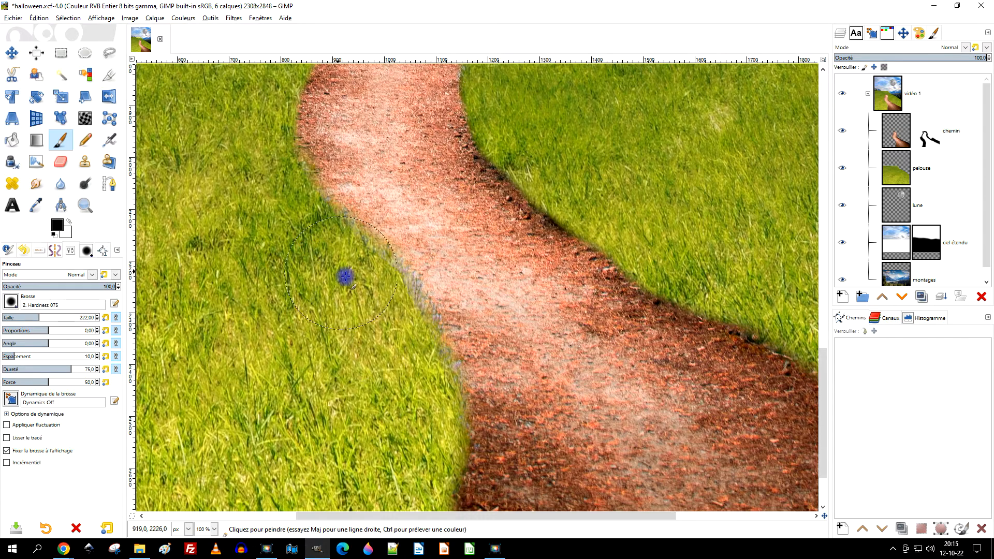
scroll(464, 422, "down", 2)
scroll(470, 284, "up", 2)
mouse_move(481, 280)
left_mouse_down()
mouse_move(458, 272)
mouse_move(399, 204)
mouse_move(393, 163)
left_mouse_up()
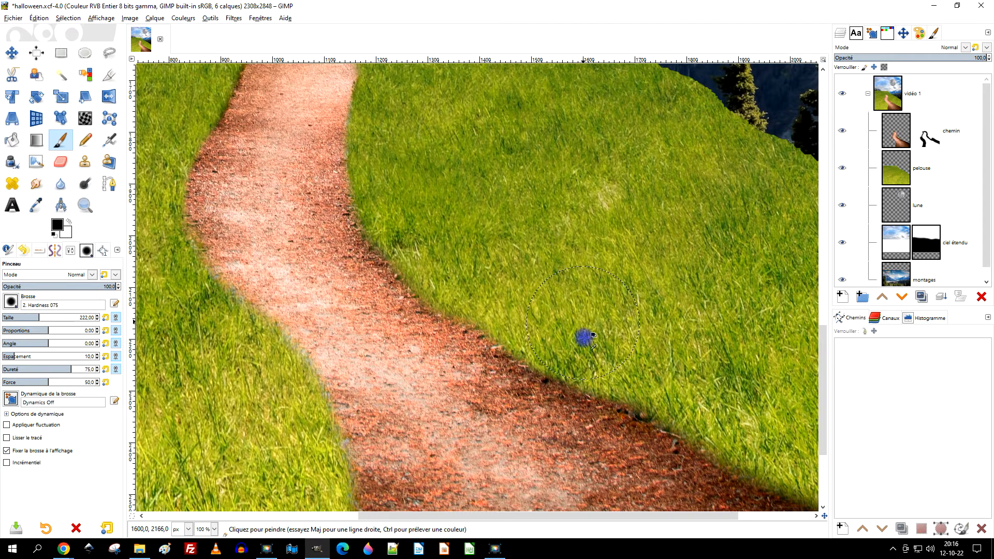
scroll(584, 322, "down", 3)
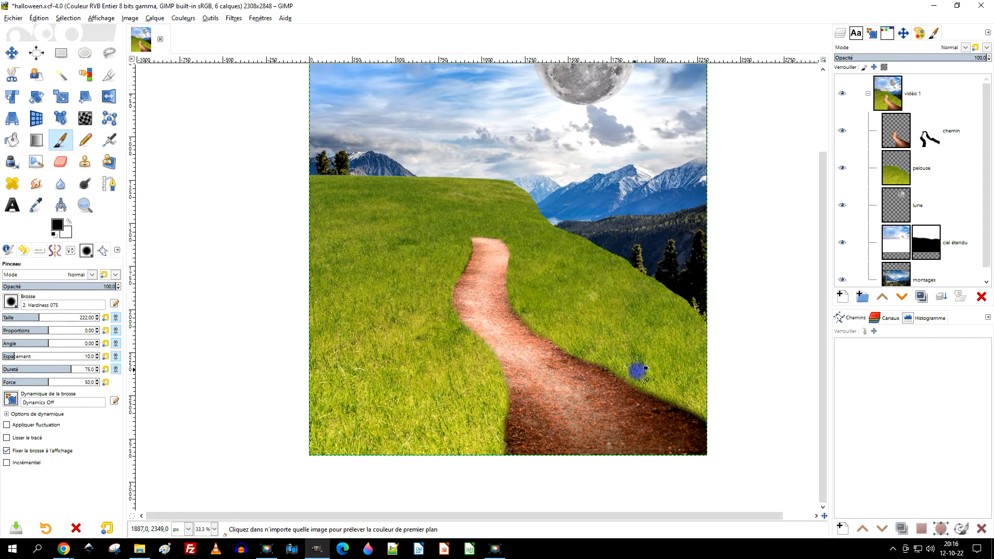
scroll(614, 324, "up", 1)
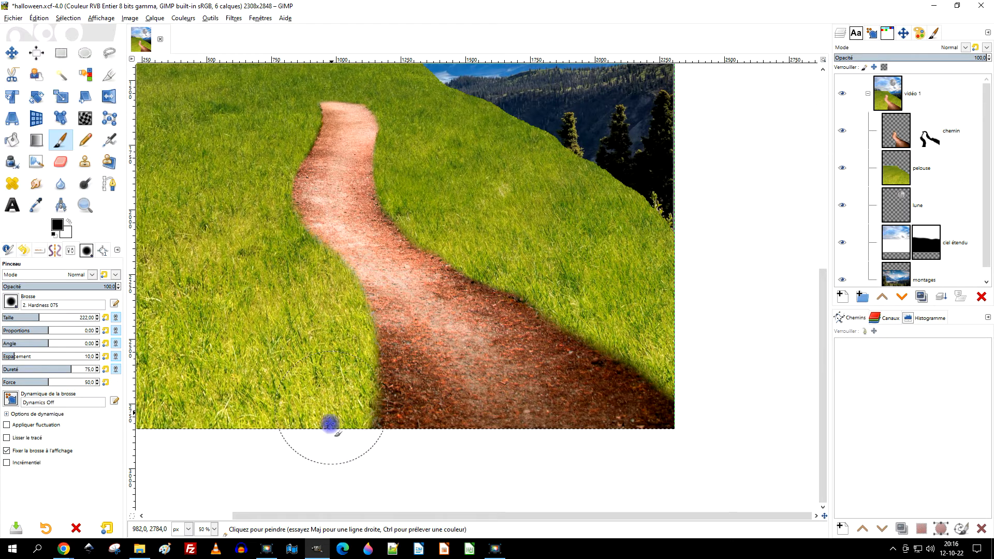
left_click_drag(507, 235, 537, 298)
- Select and collapse the vidéo 1 layer group, and open dead-tree-4567469_1920.png as a new layer
left_click(924, 96)
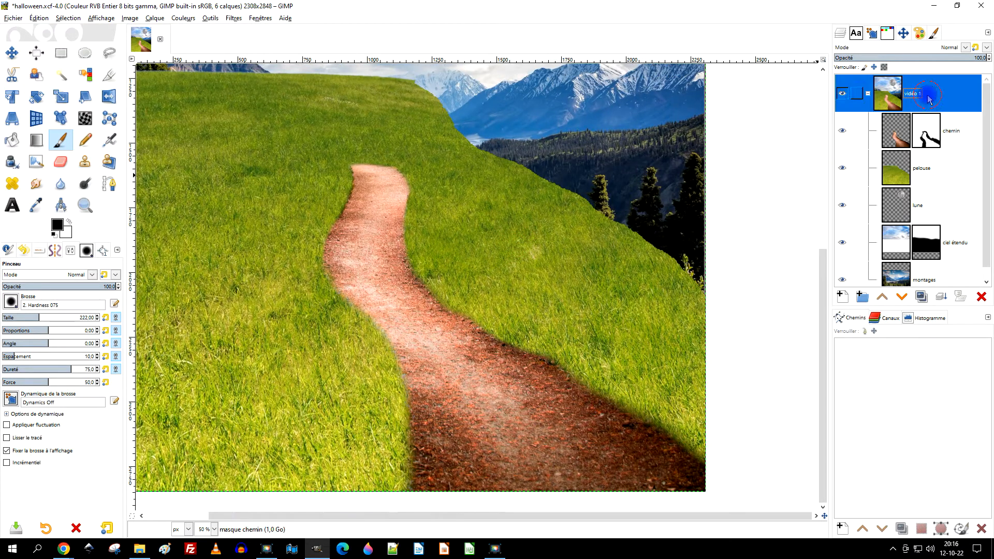
left_click(868, 93)
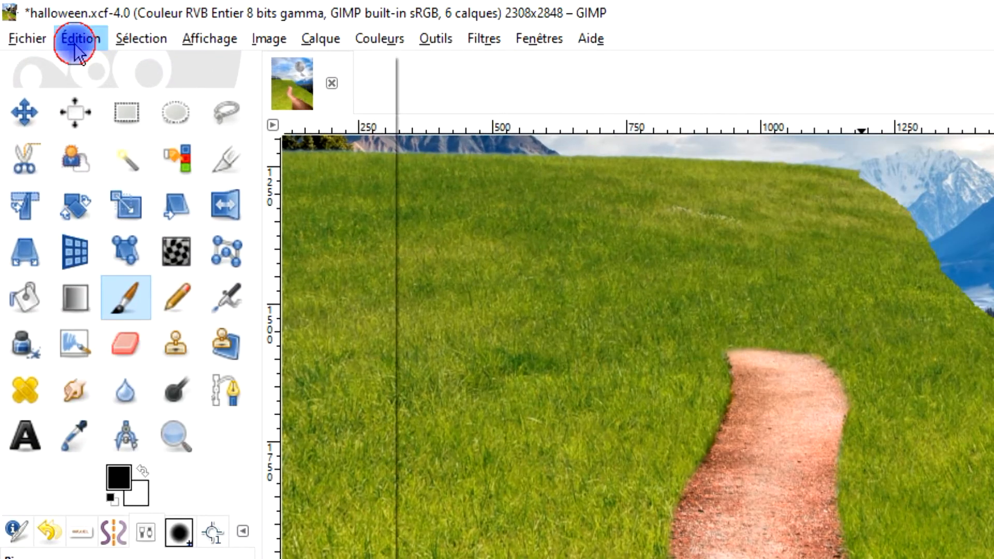
left_click(77, 39)
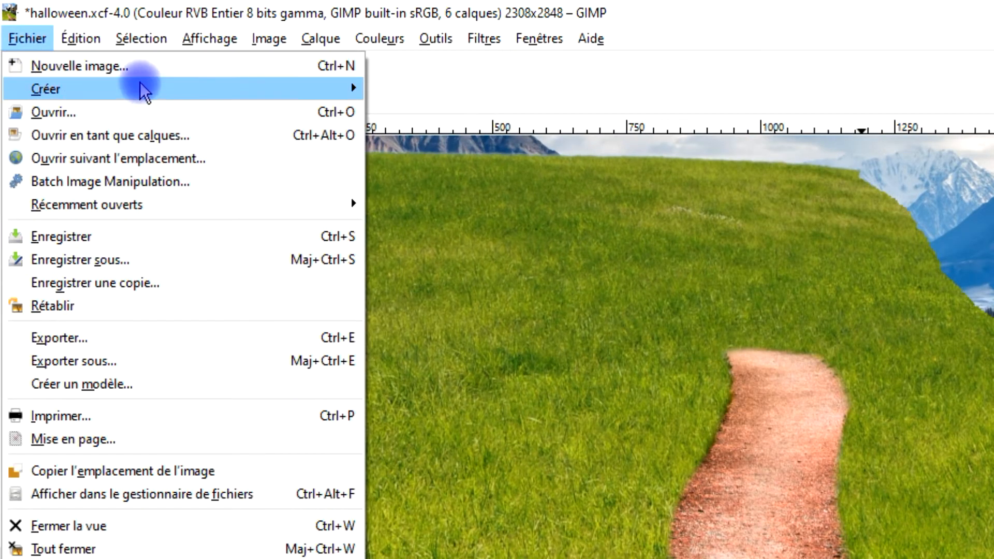
left_click(161, 133)
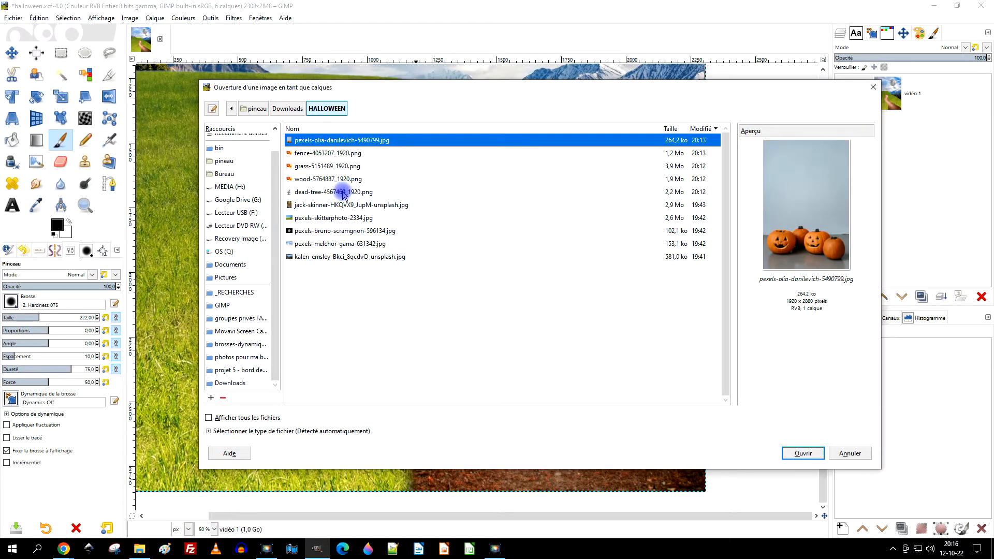
left_click(342, 178)
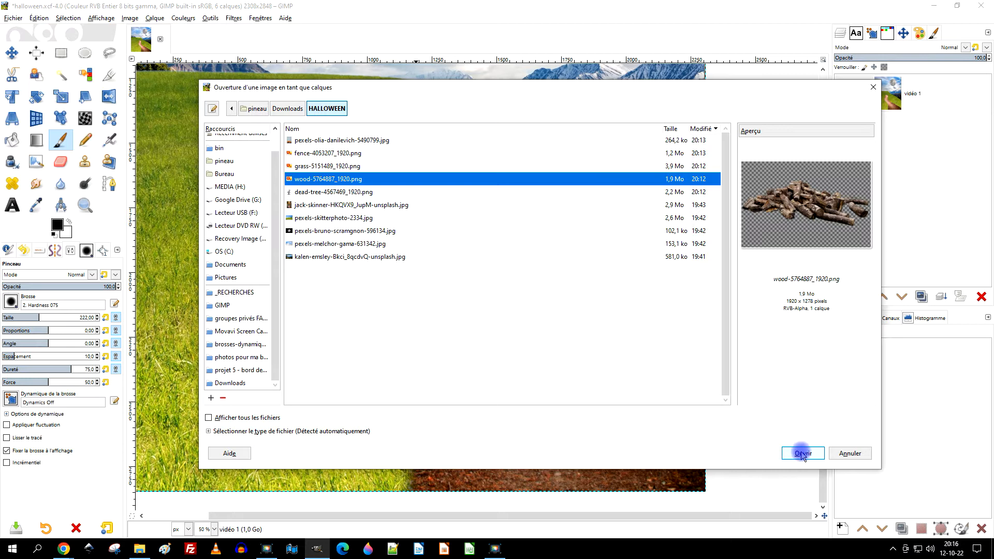
left_click(334, 192)
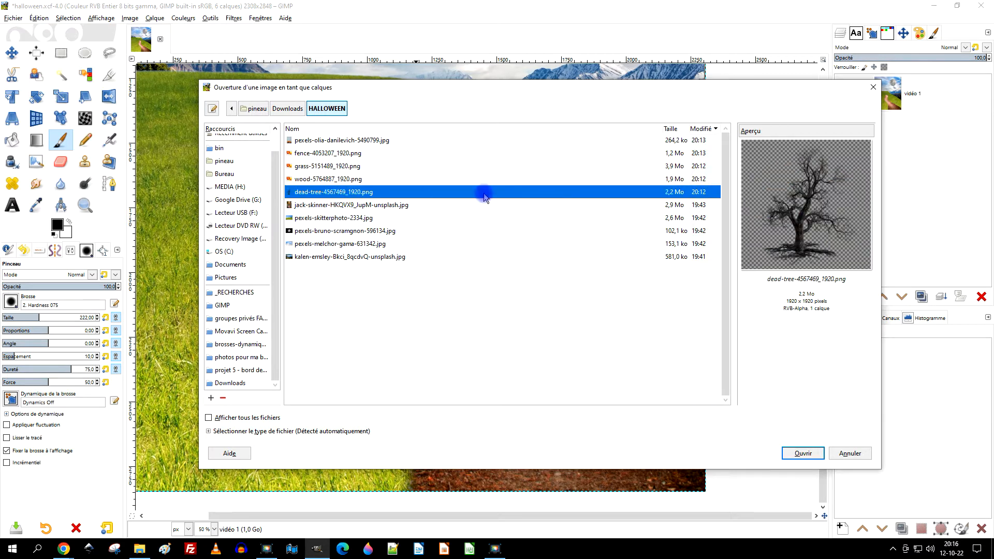
left_click(792, 453)
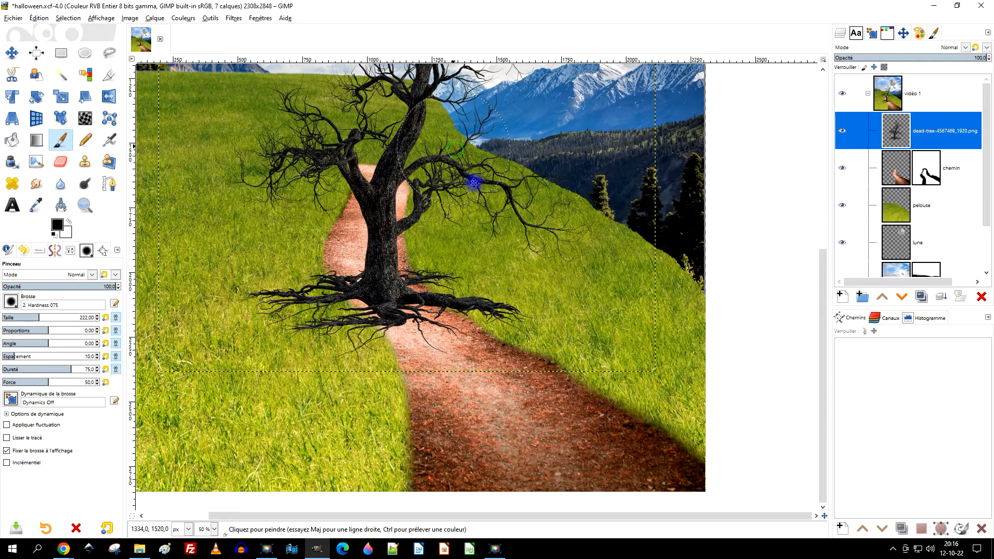
- Move the dead-tree layer out of the vidéo 1 group to the top of the layer stack and collapse the group
left_click_drag(461, 161, 552, 276)
left_click_drag(892, 131, 891, 82)
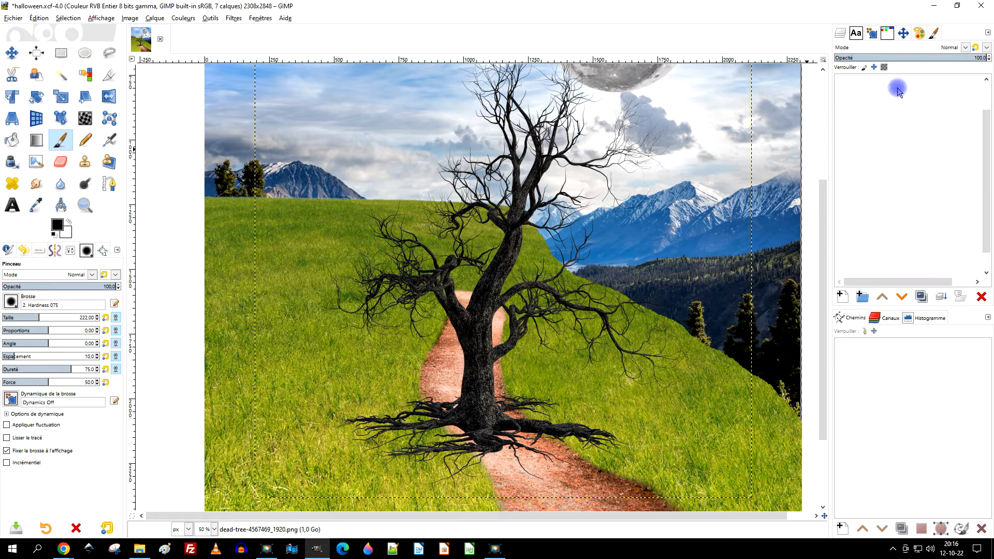
left_click(868, 130)
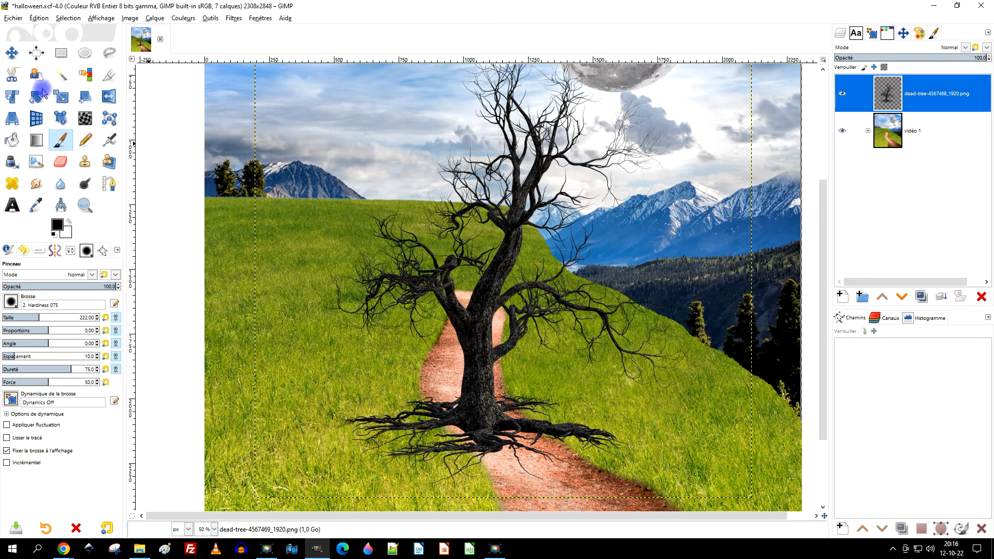
- Move the dead tree to the upper left of the image so its roots sit on the grassy hill's crest
scroll(333, 197, "down", 1, "ctrl")
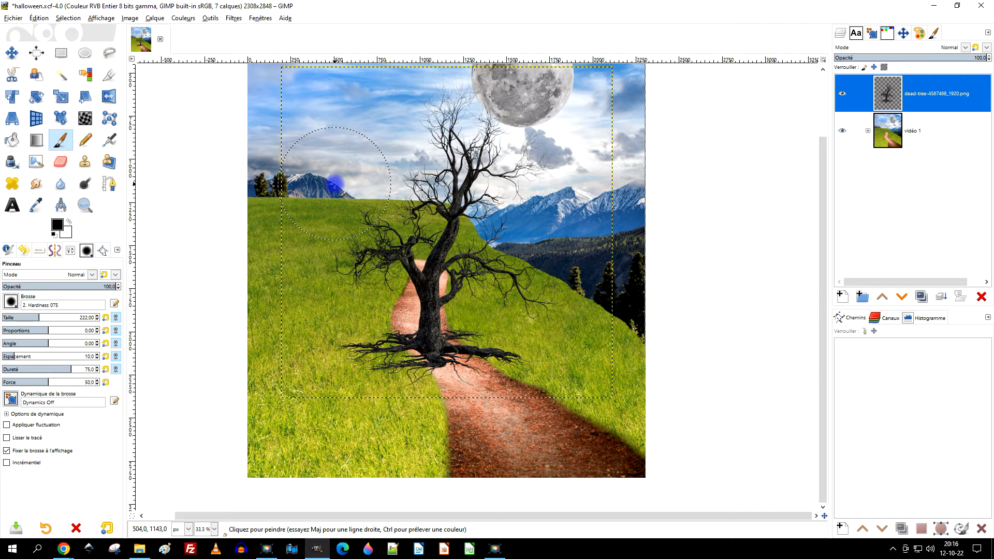
left_click_drag(389, 166, 371, 224)
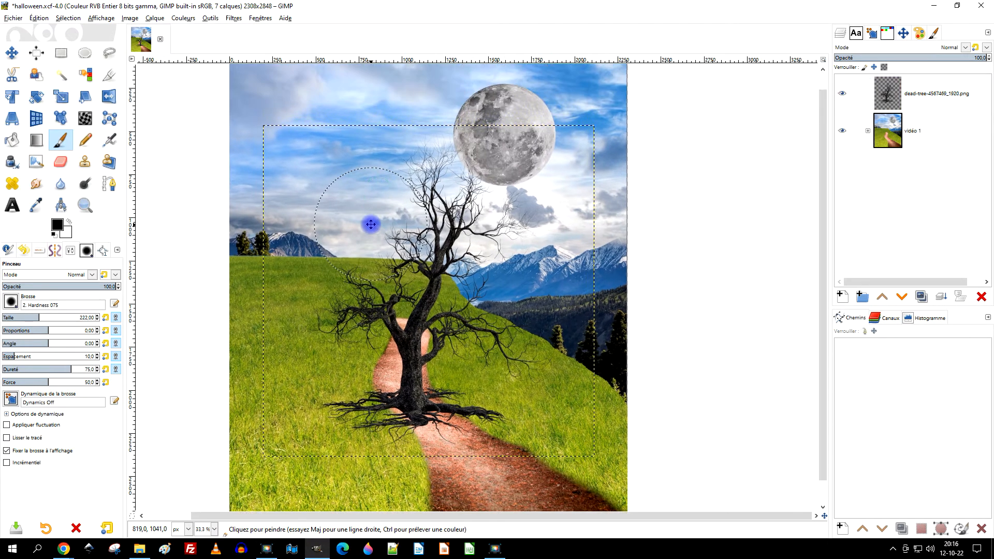
left_click(12, 53)
mouse_move(446, 300)
left_mouse_down()
mouse_move(303, 143)
mouse_move(291, 147)
mouse_move(299, 165)
left_mouse_up()
scroll(331, 140, "down", 2, "ctrl")
scroll(330, 140, "up", 2, "ctrl")
mouse_move(348, 254)
left_mouse_down()
mouse_move(334, 257)
mouse_move(346, 239)
mouse_move(345, 255)
left_mouse_up()
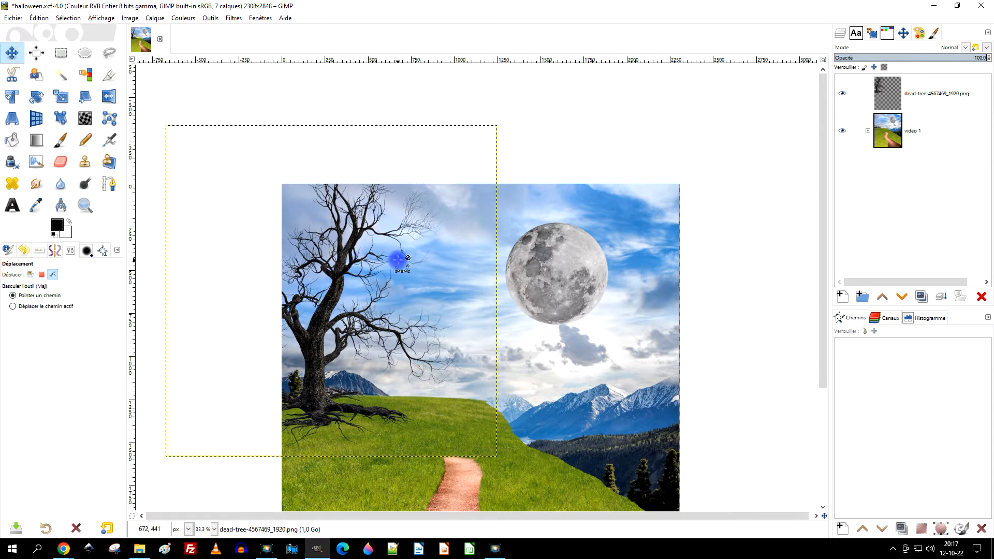
scroll(396, 258, "down", 2, "ctrl")
scroll(354, 239, "up", 2, "ctrl")
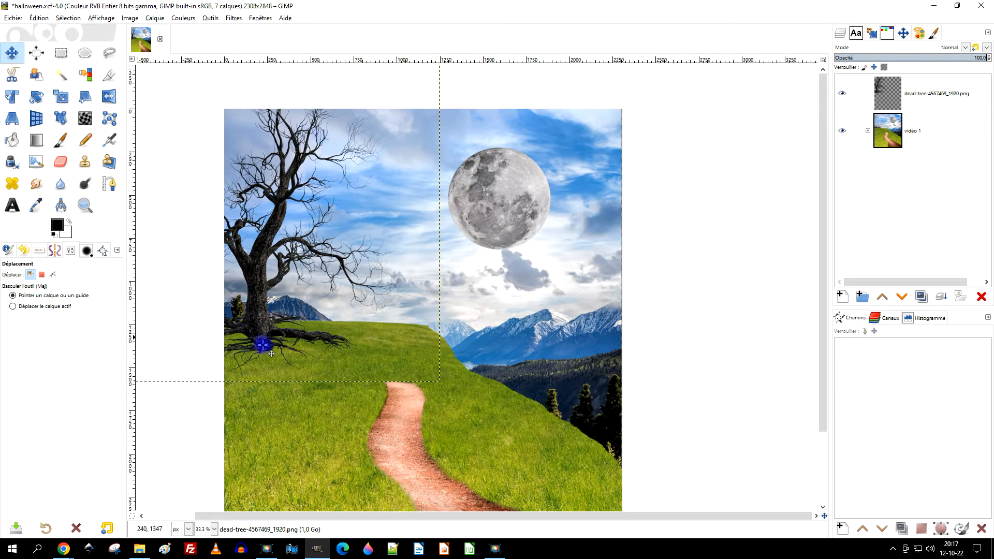
scroll(485, 225, "down", 2, "ctrl")
left_click_drag(485, 225, 432, 218)
- Open wood-5764887_1920.png, grass-5151489_1920.png, fence-4053207_1920.png and the pumpkin JPG together as layers above the dead tree
left_click(936, 94)
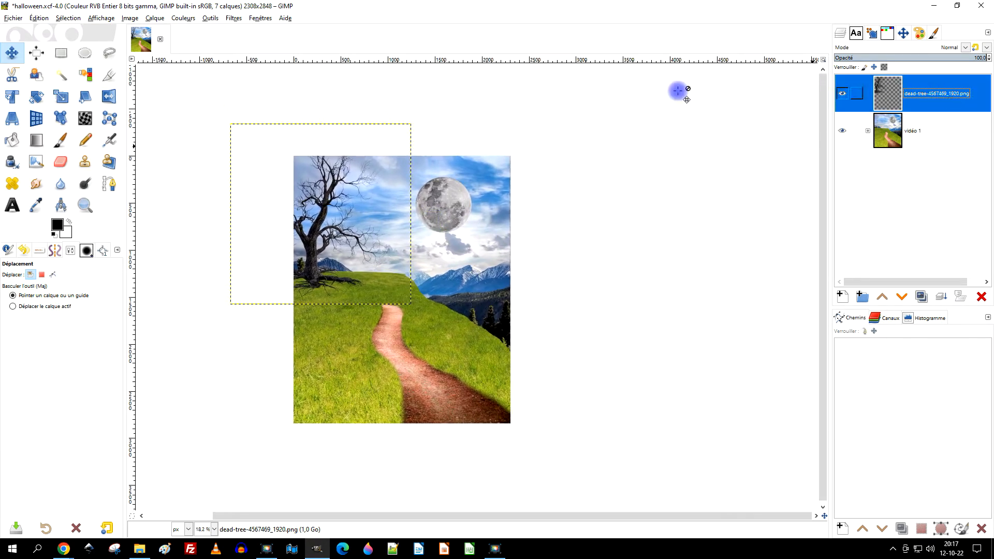
left_click(13, 18)
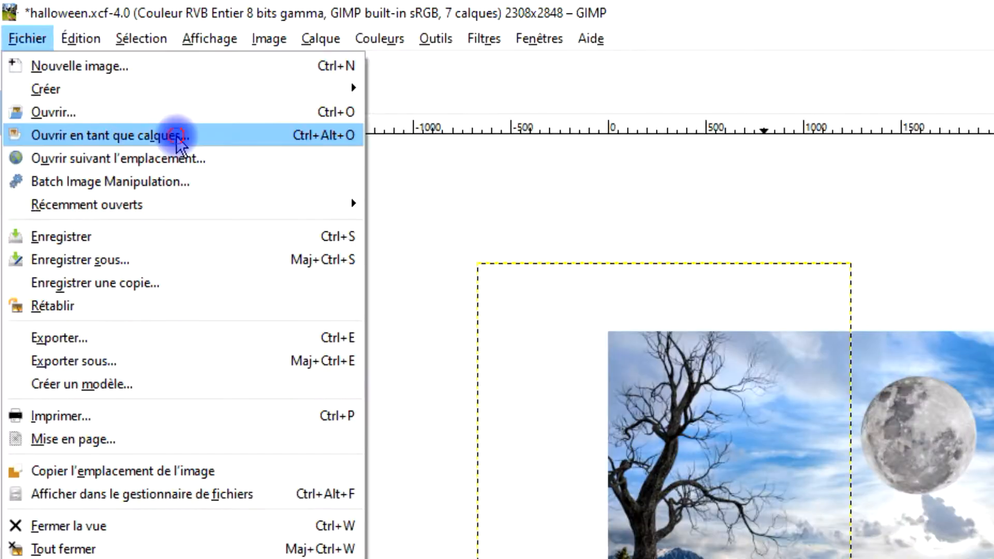
left_click(86, 64)
left_click(711, 371)
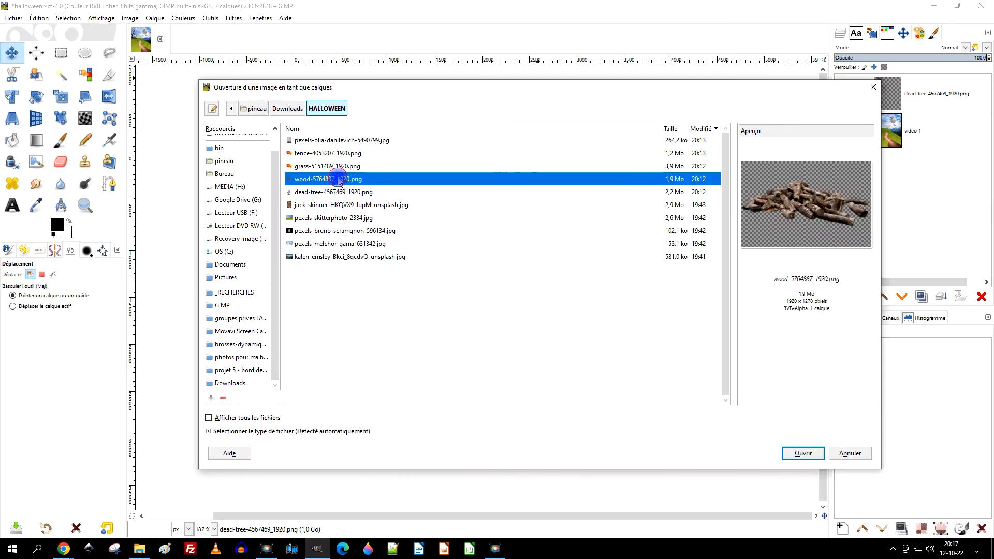
left_click(332, 141, "shift")
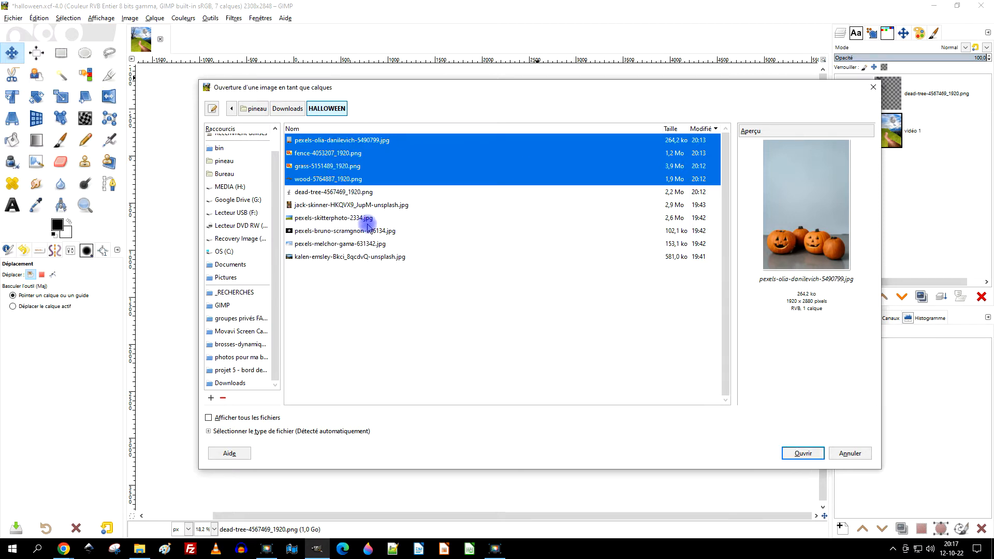
left_click(335, 179)
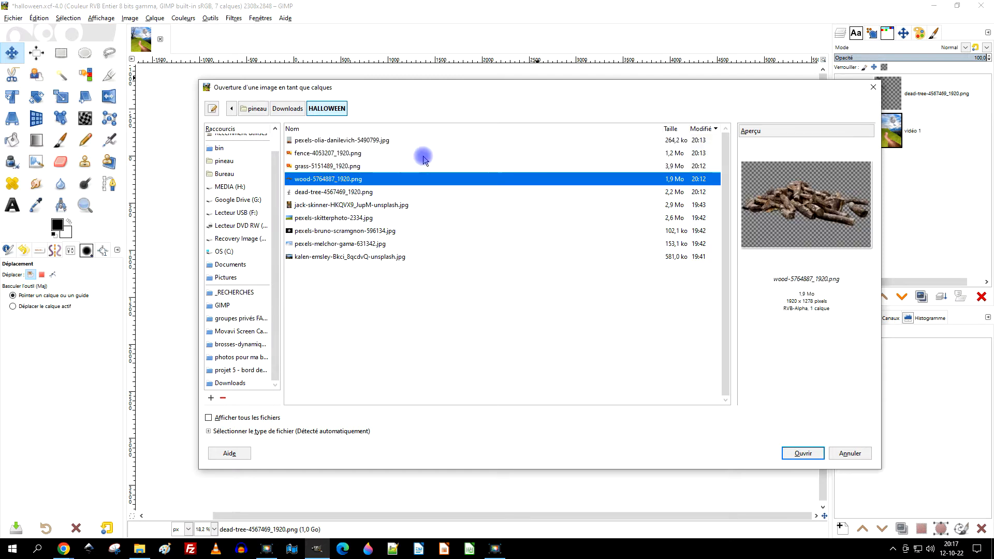
left_click(325, 165, "ctrl")
left_click(357, 153, "ctrl")
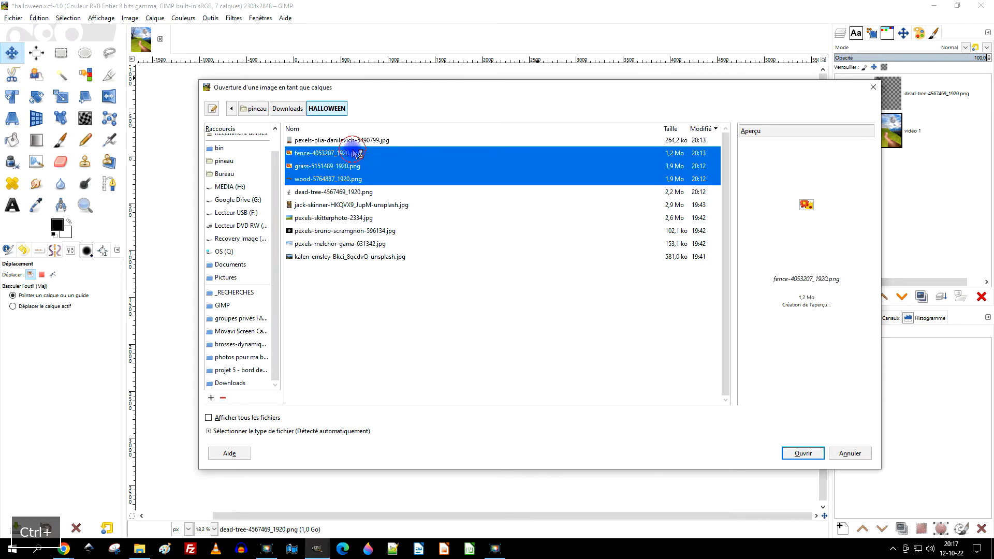
left_click(364, 139, "ctrl")
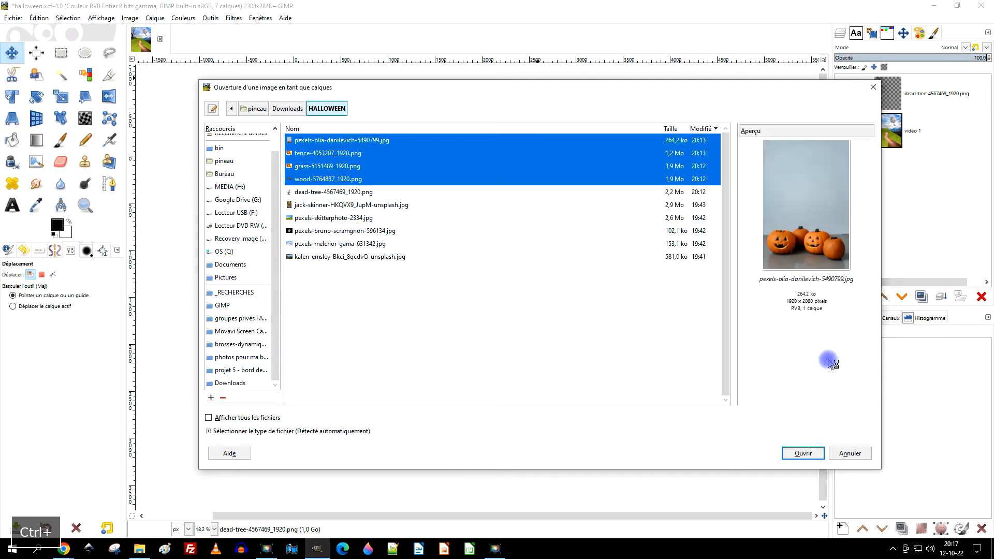
left_click(802, 452)
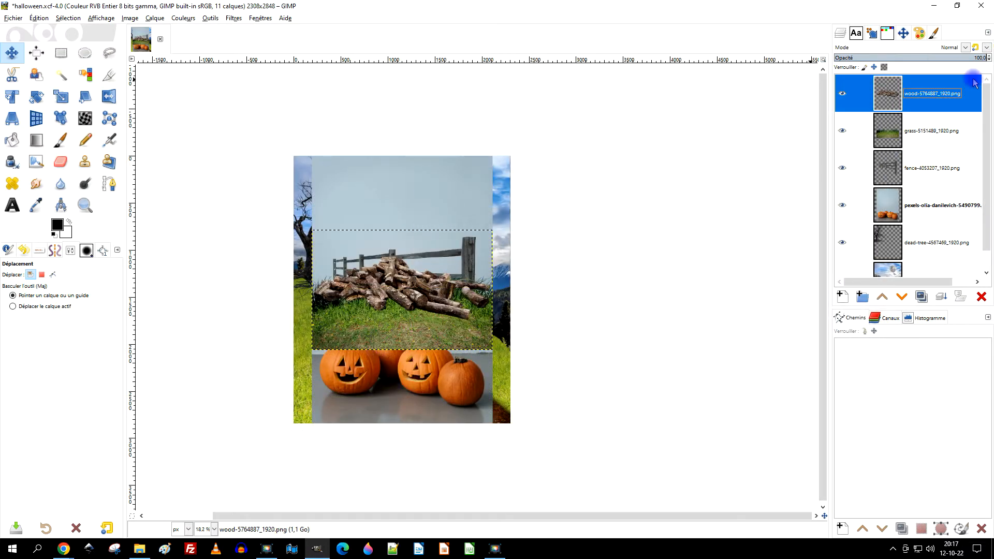
- Hide the pumpkin photo layer and move it to the top of the layer stack
left_click(842, 205)
left_click_drag(932, 205, 921, 85)
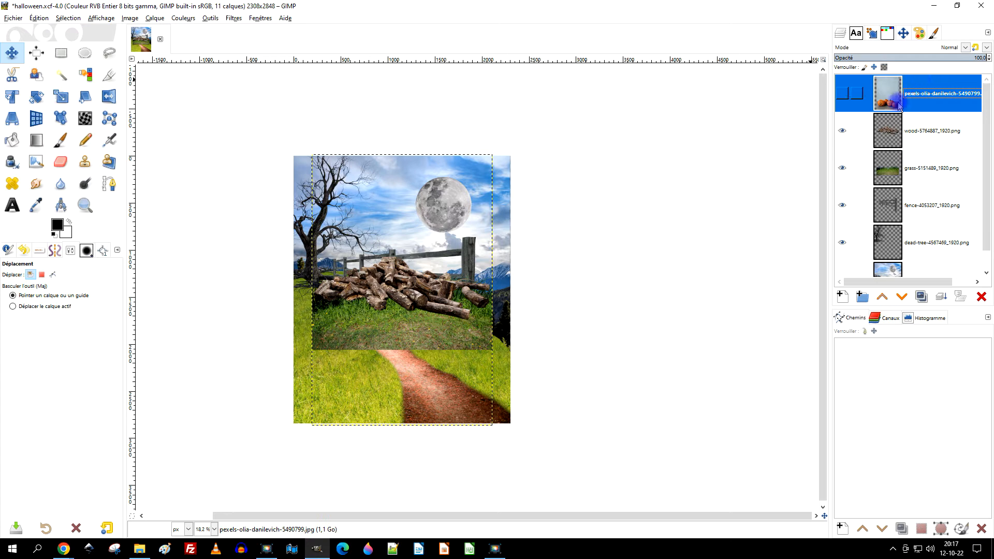
left_click(920, 237)
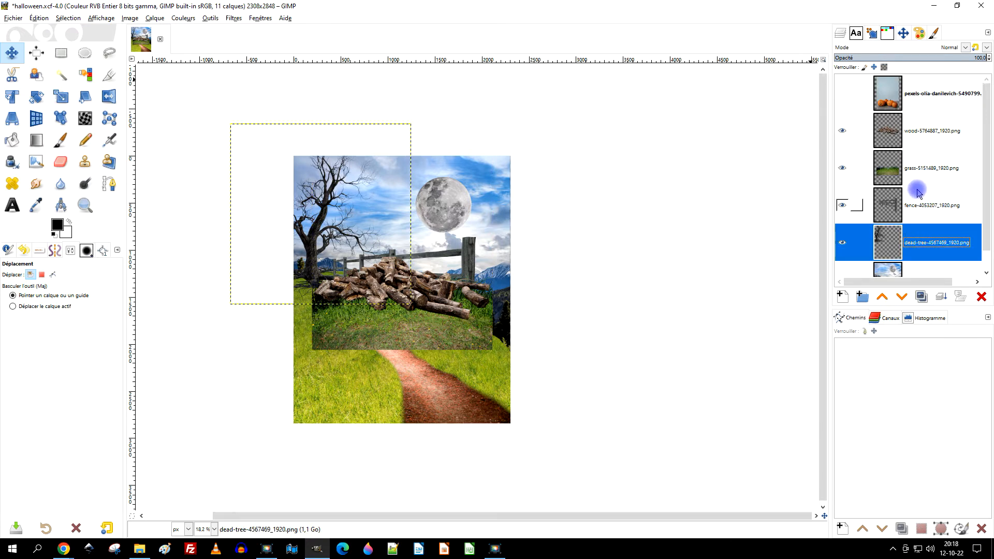
- Reorder the layers so fence, grass and wood follow above the dead tree, and hide the fence and grass layers
left_click_drag(916, 205, 921, 166)
left_click(921, 213)
left_click(918, 164)
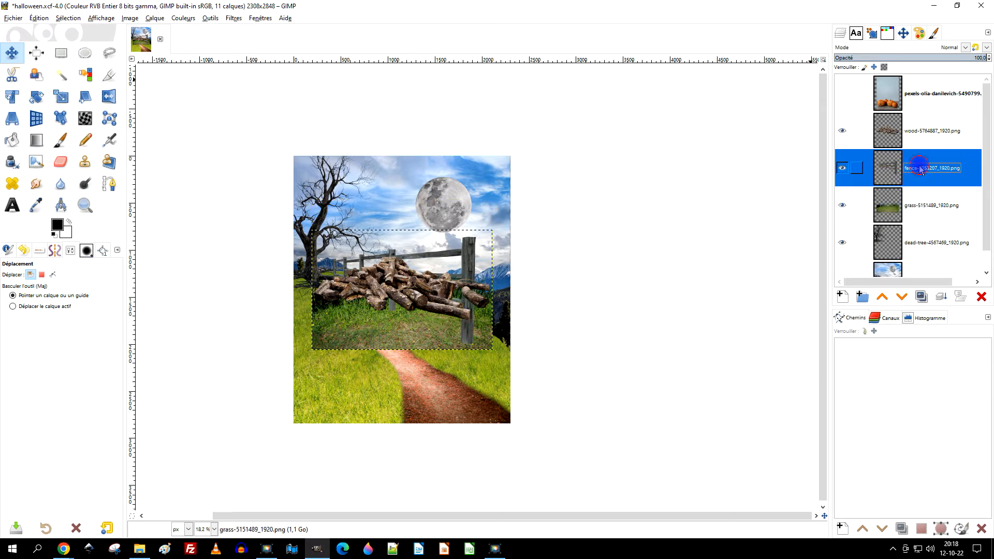
left_click(924, 134)
left_click_drag(895, 137, 884, 248)
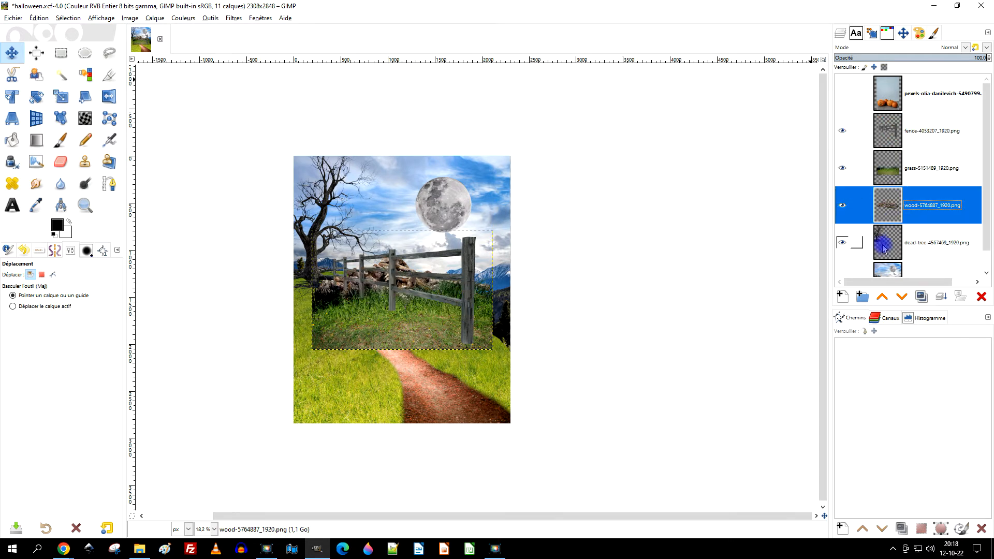
left_click(844, 169)
- Rename the dead-tree layer as arbre
scroll(929, 171, "down", 1)
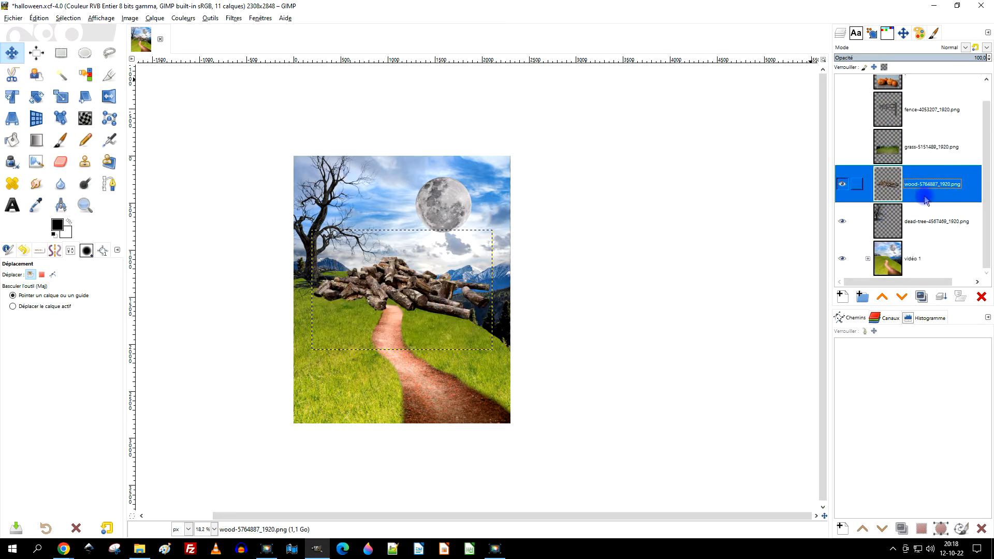
double_click(925, 219)
type("a")
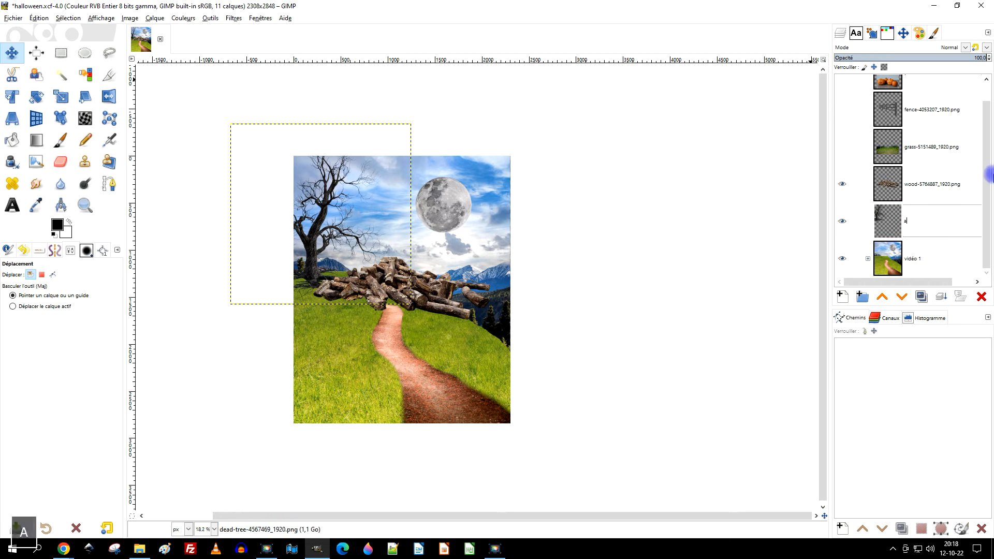
type("rbe")
key("BackSpace")
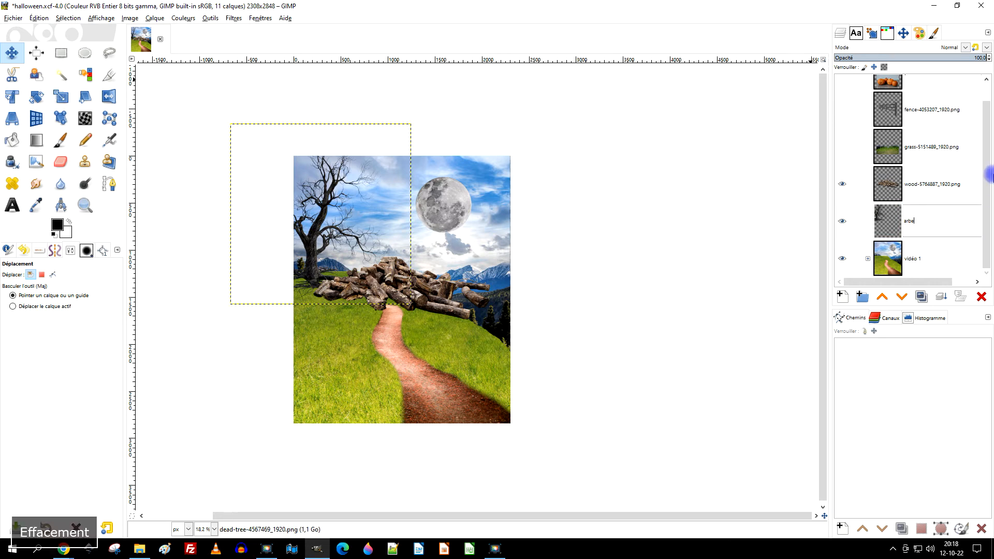
type("rbr")
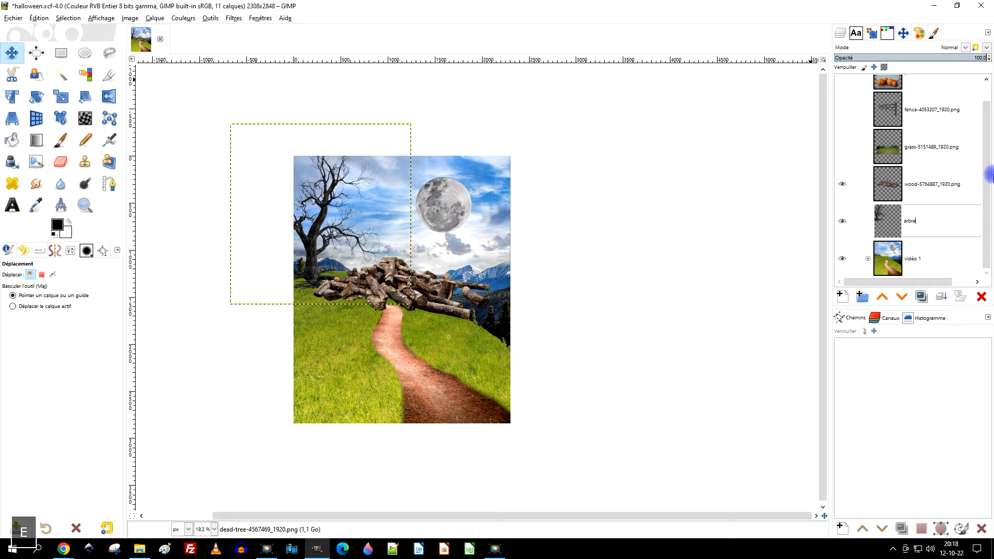
type("e")
key("Return")
- Set the layer preview size to Énorme and widen the layers dock until the full layer names fit
left_click(938, 187)
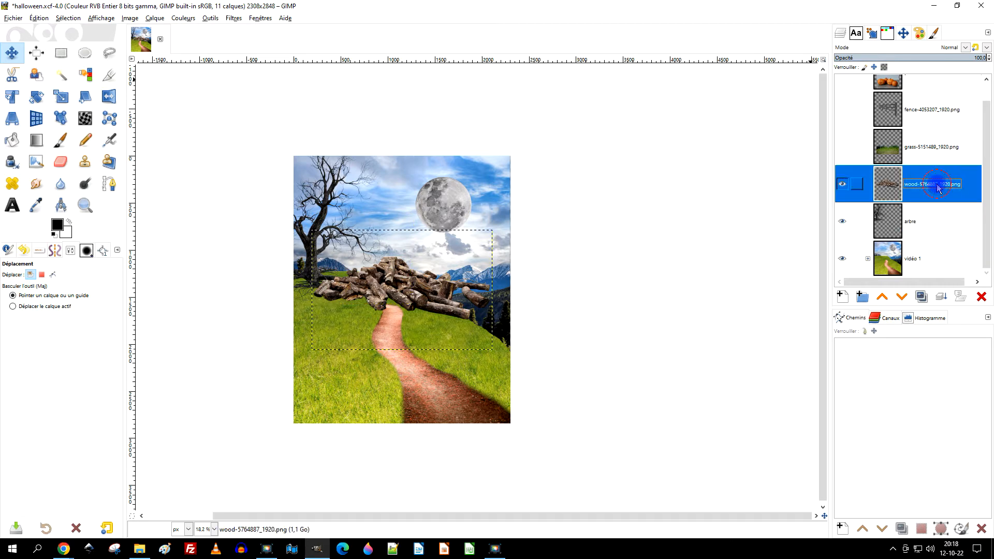
left_click(987, 32)
mouse_move(940, 95)
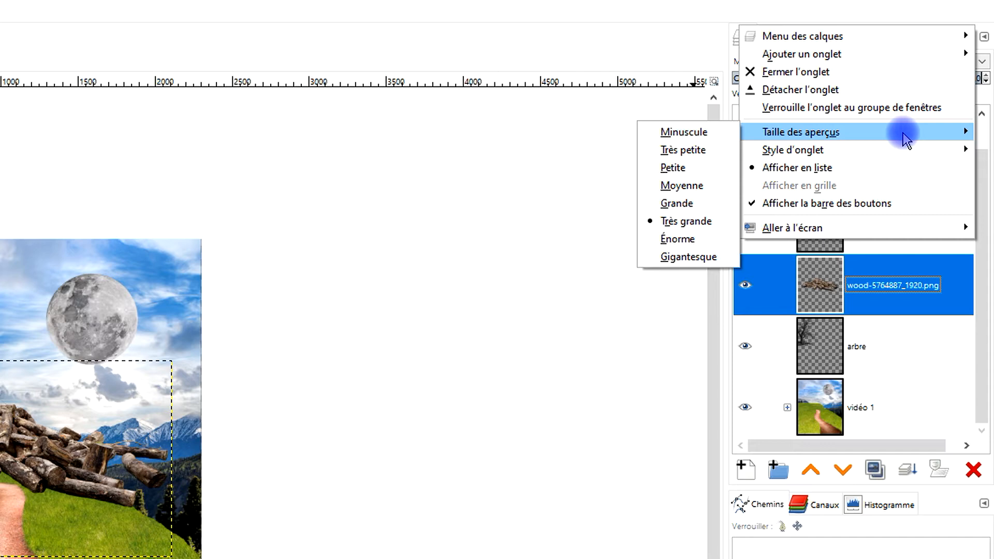
left_click(677, 239)
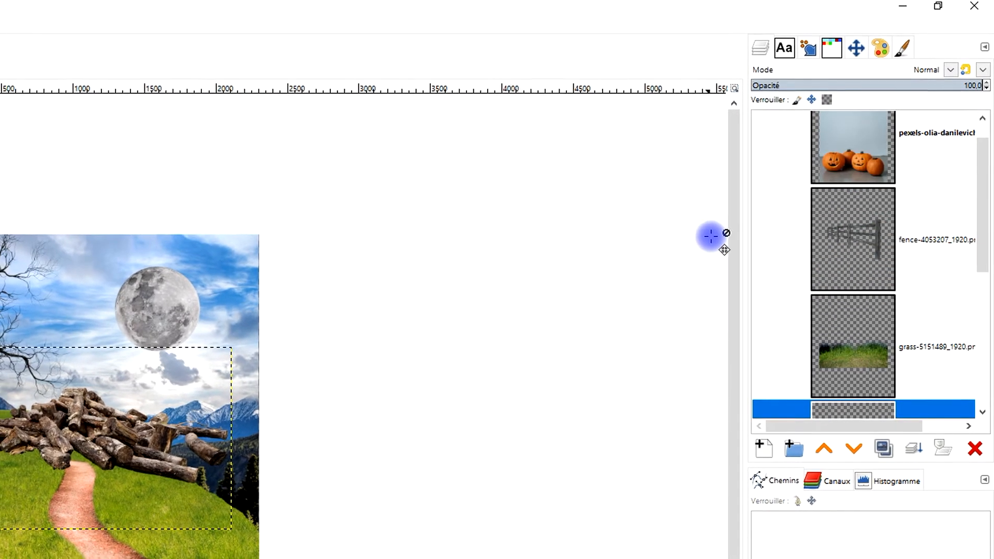
left_click_drag(747, 284, 645, 290)
left_click_drag(765, 192, 767, 192)
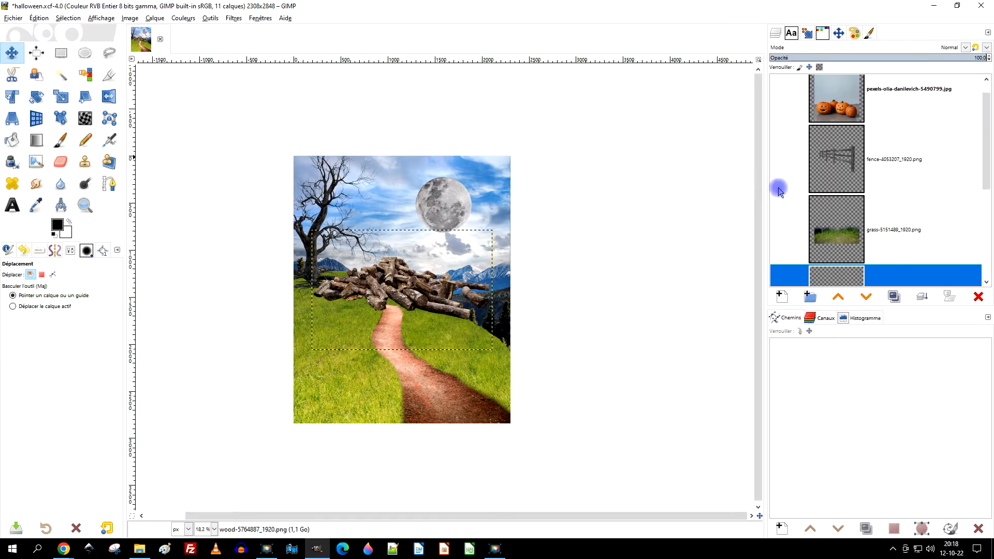
- Rename the wood layer as troncs d'arbes and the grass layer as herbes
scroll(894, 213, "down", 3)
double_click(892, 160)
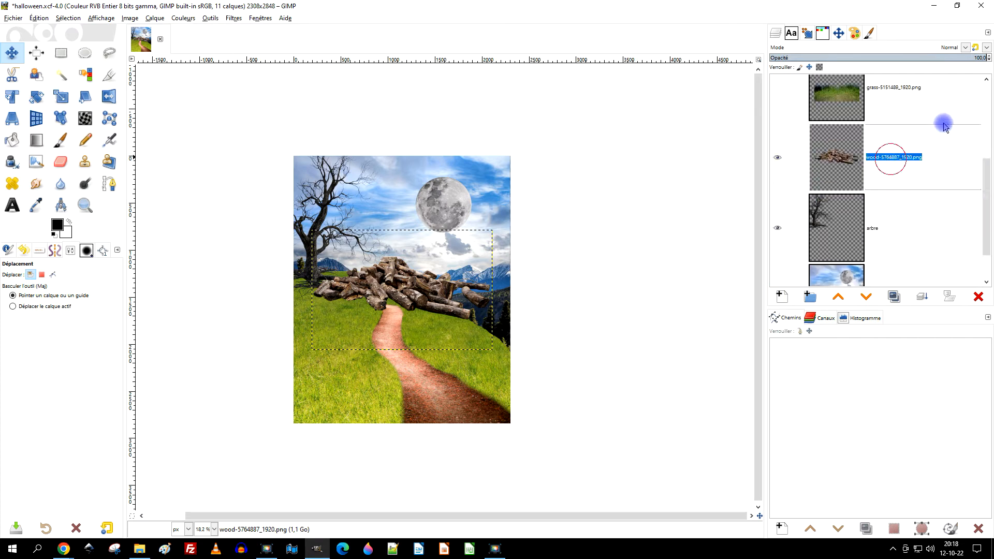
type("troncs d")
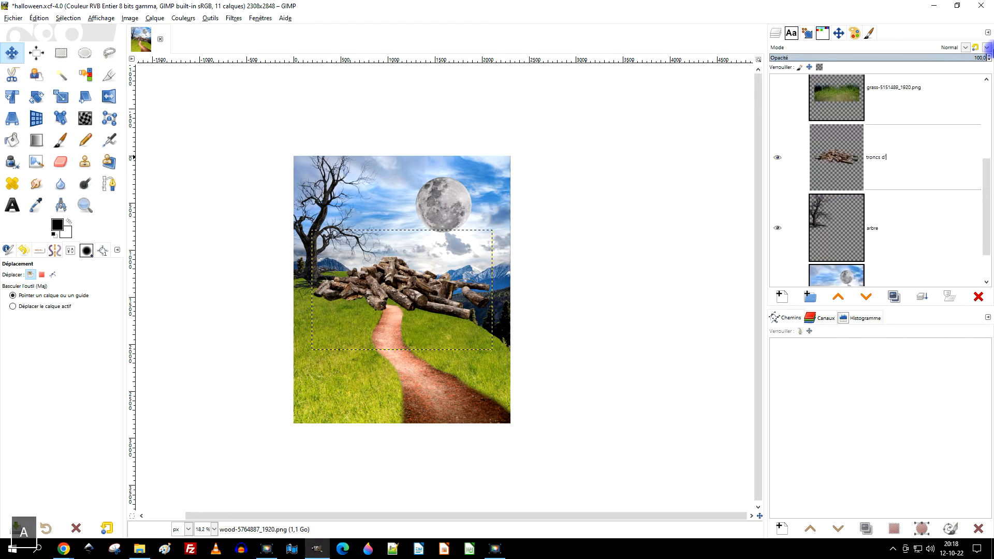
type("'arbes")
key("Return")
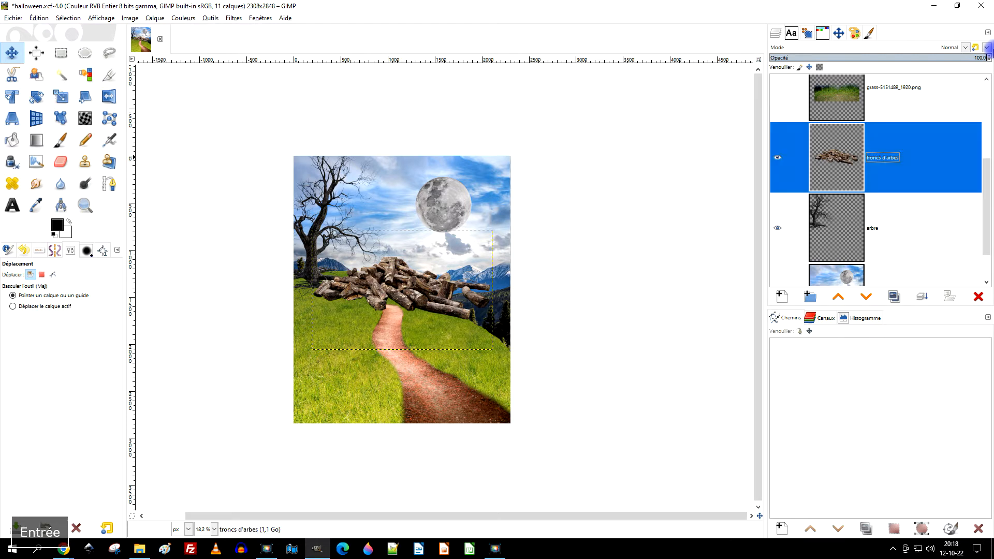
double_click(892, 88)
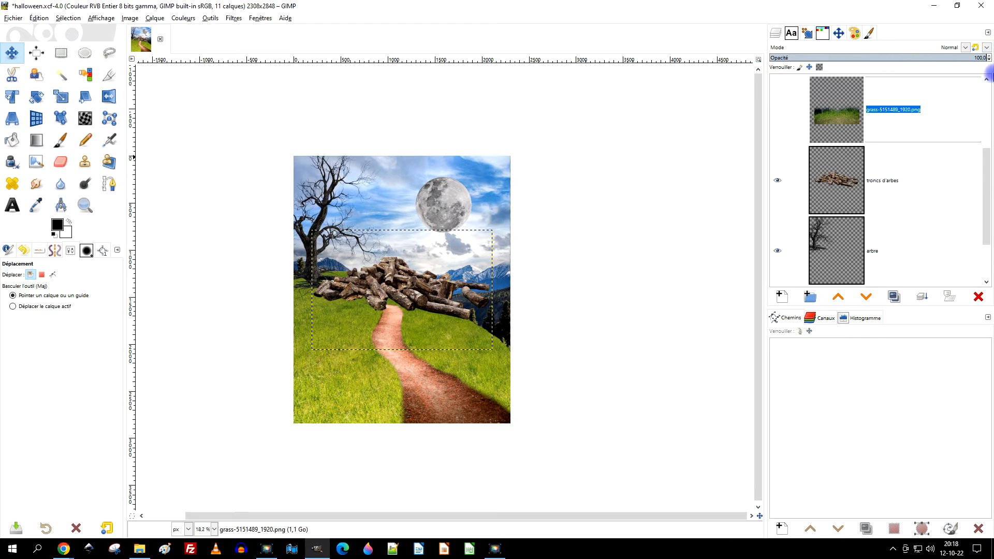
type("herbes")
key("Return")
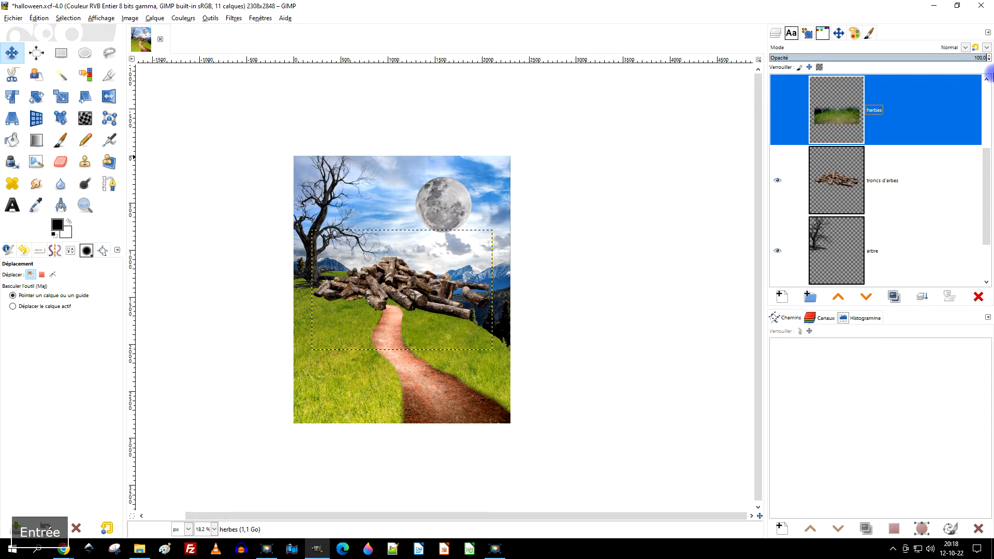
- Rename the fence layer as clôture and the pumpkin photo layer as citrouilles
left_click(986, 76)
double_click(903, 151)
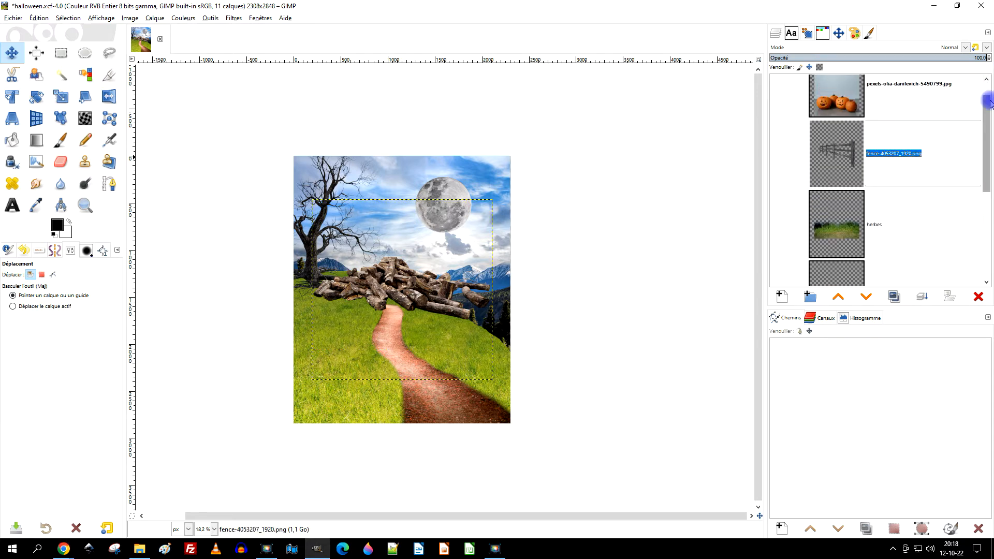
type("clôtu")
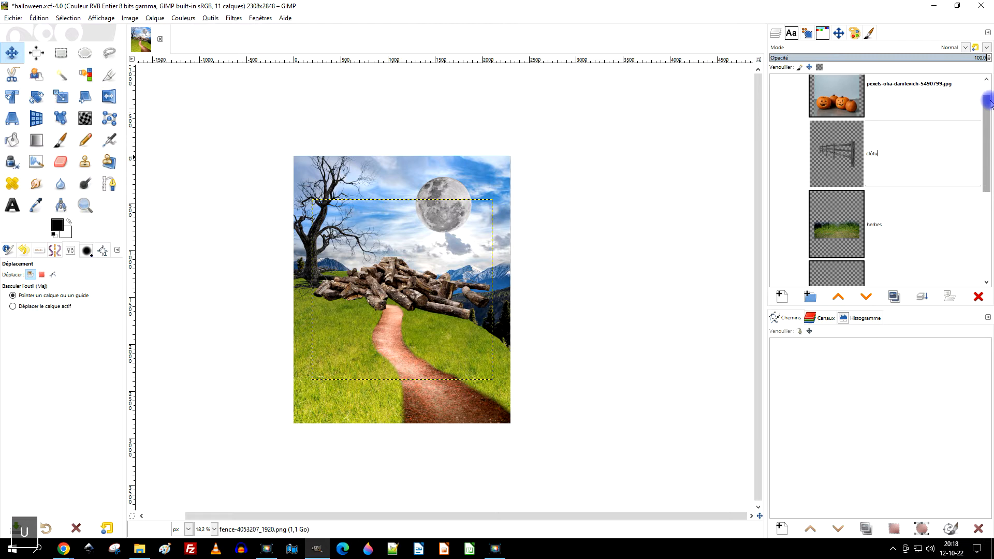
type("re")
key("Return")
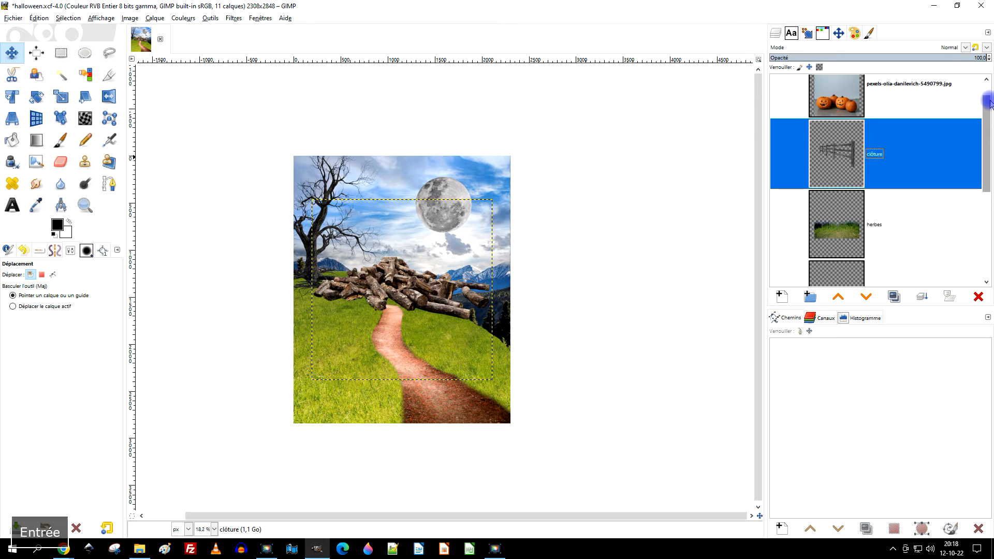
double_click(903, 99)
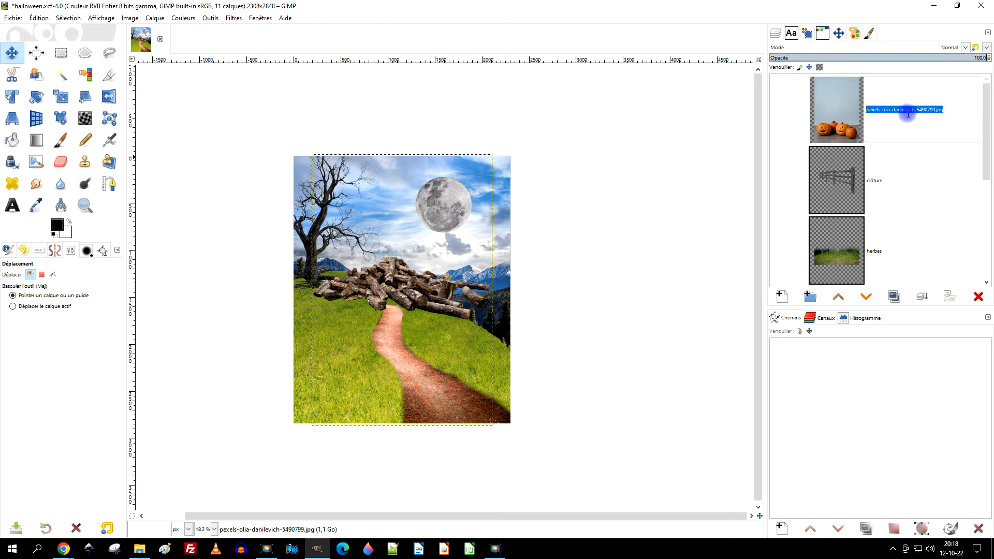
type("citrouilles")
key("Return")
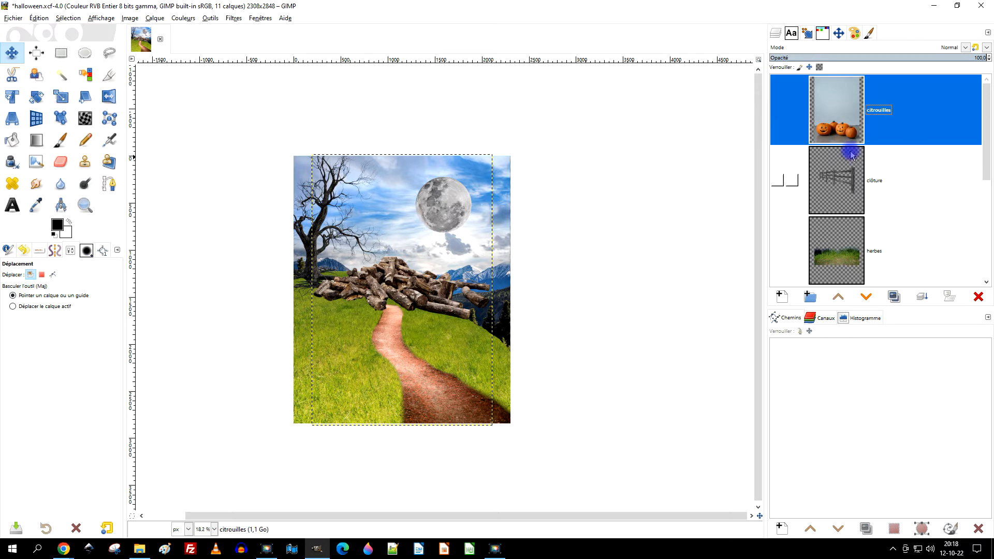
- Scale the troncs d'arbes layer proportionally to 1139 x 758 px and place the log pile at the foot of the dead tree
scroll(854, 150, "down", 3)
left_click(833, 215)
left_click_drag(373, 273, 413, 282)
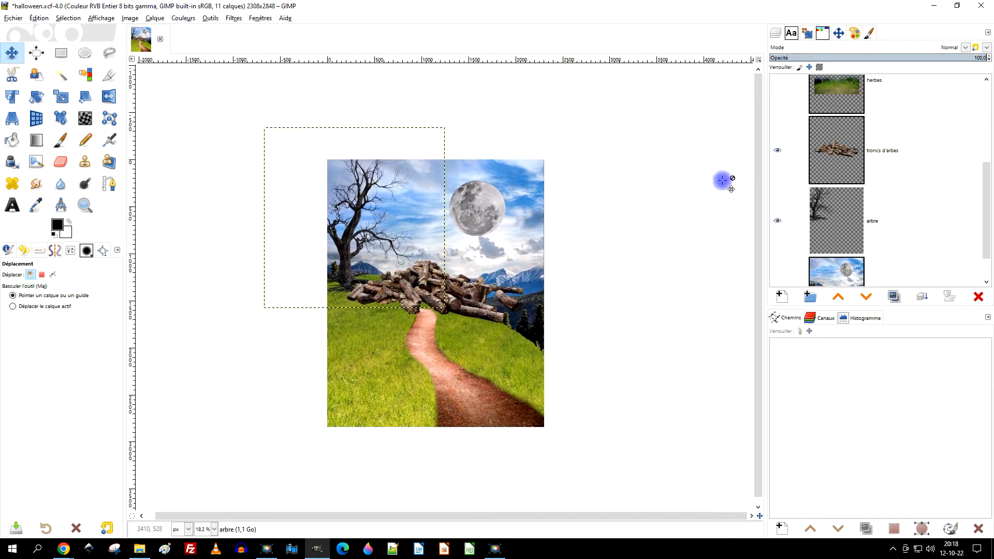
left_click(833, 165)
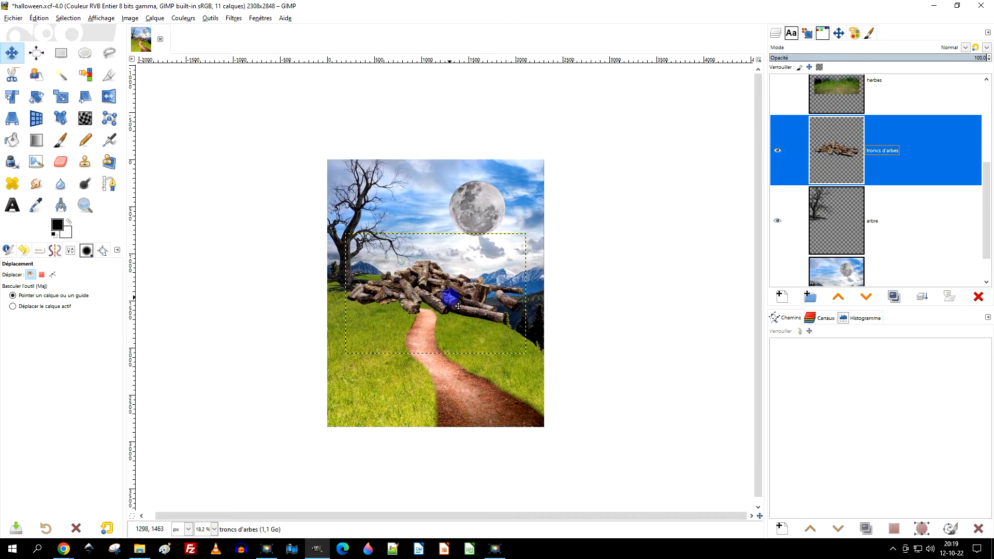
left_click(60, 96)
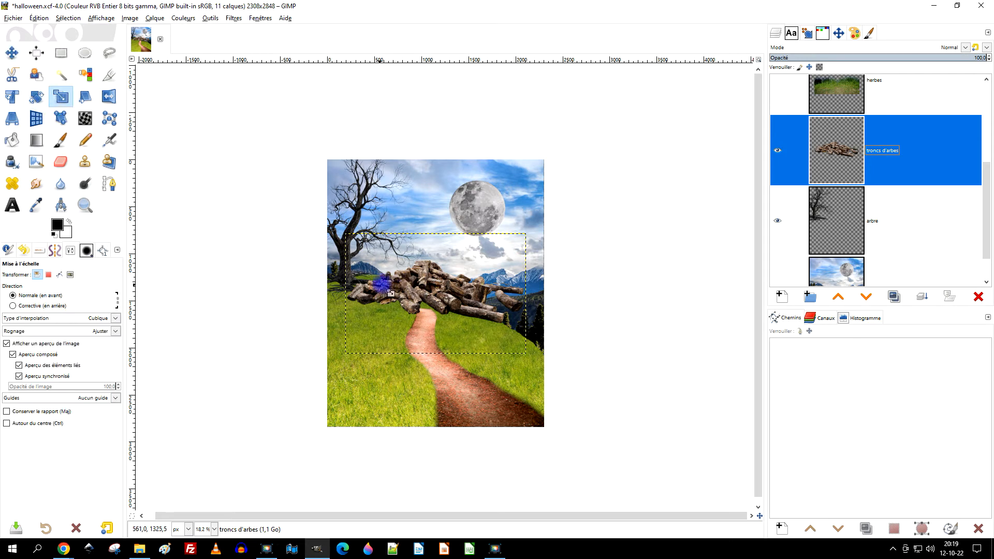
left_click(427, 282)
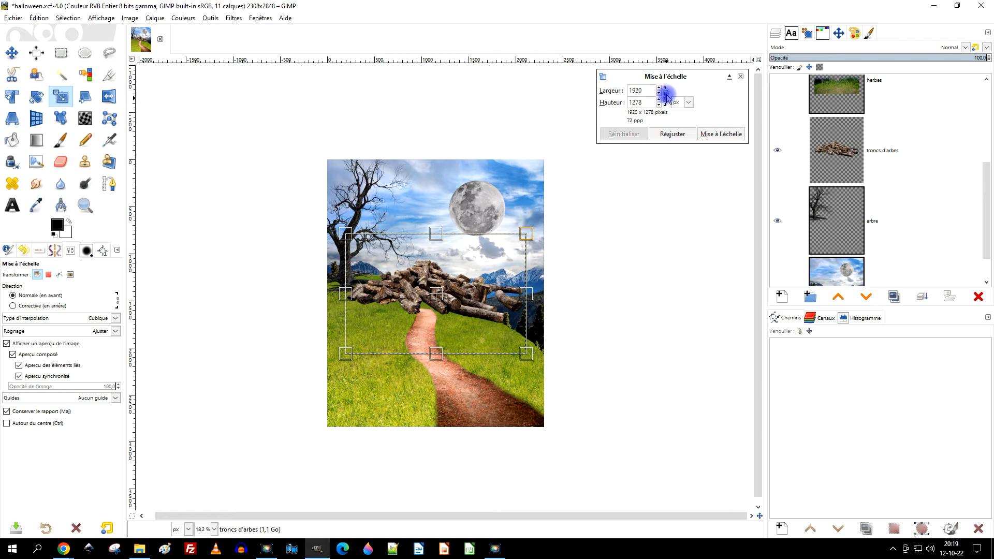
left_click_drag(527, 354, 473, 302)
left_click_drag(411, 279, 370, 298)
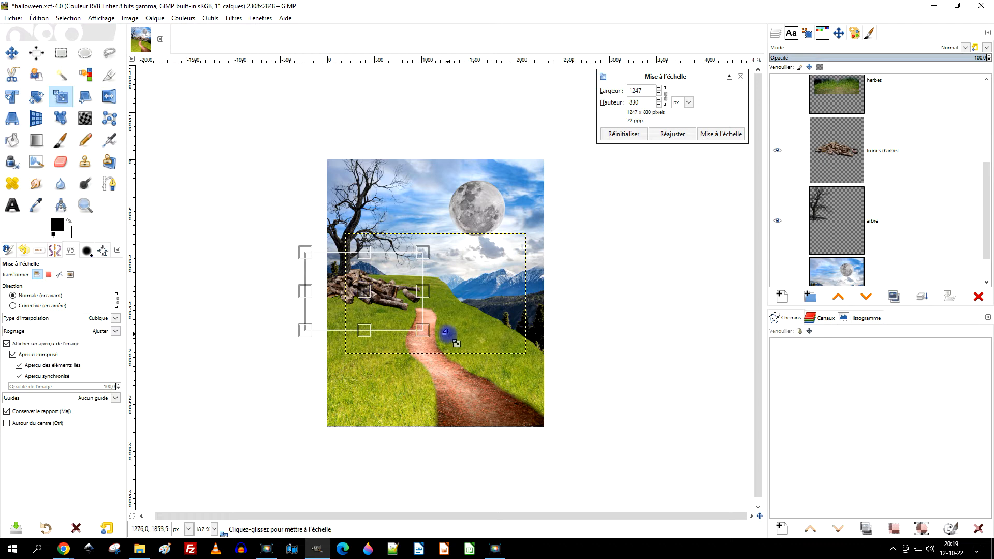
left_click_drag(423, 329, 412, 324)
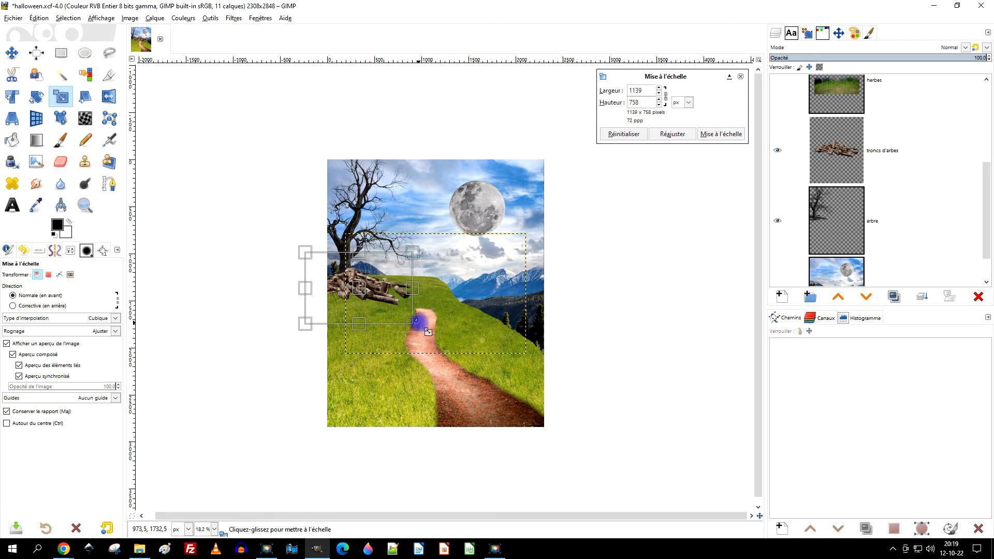
left_click(721, 134)
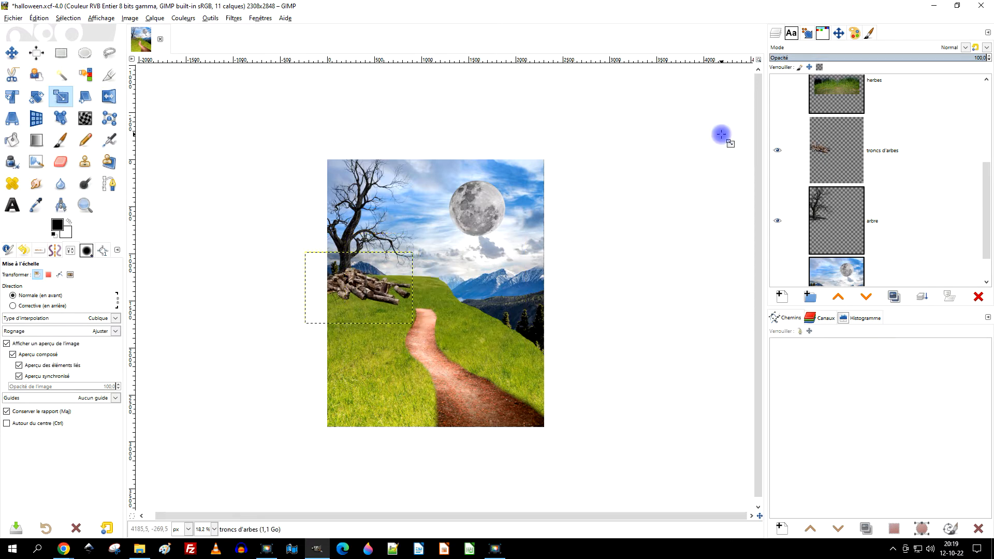
scroll(913, 179, "up", 2)
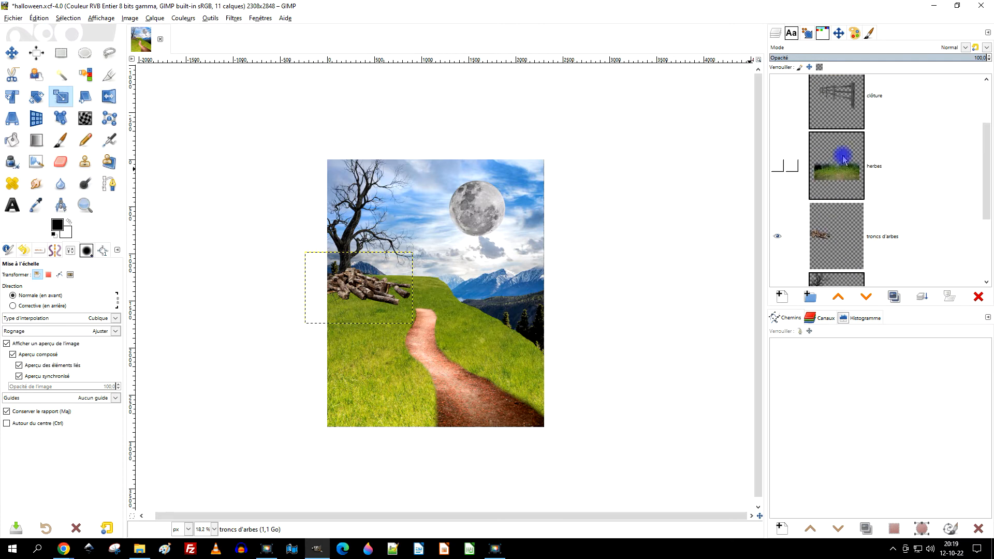
left_click(778, 169)
left_click(777, 168)
scroll(913, 136, "up", 2)
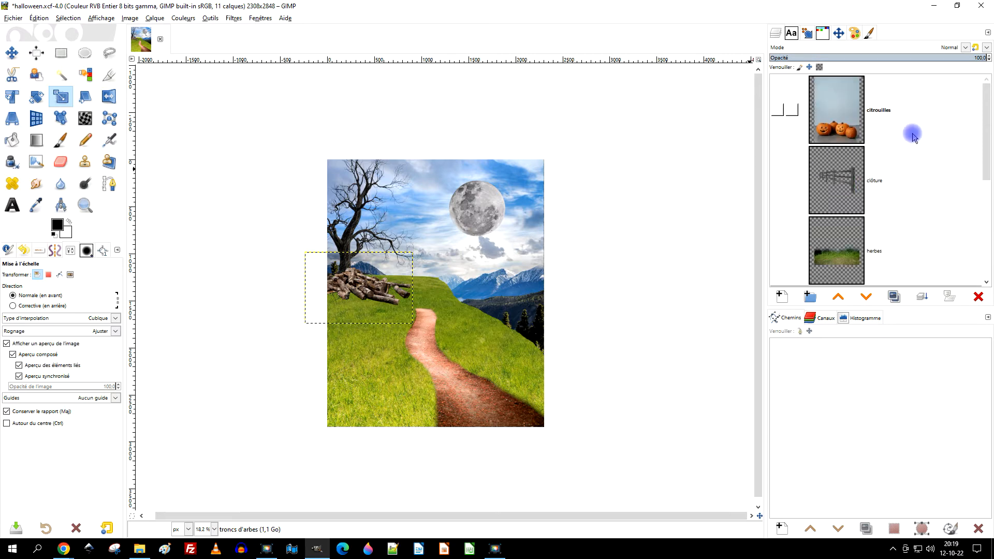
- Show the clôture layer and shift and skew the fence with Perspective onto the slope beside the path, facing the mountains
left_click(898, 176)
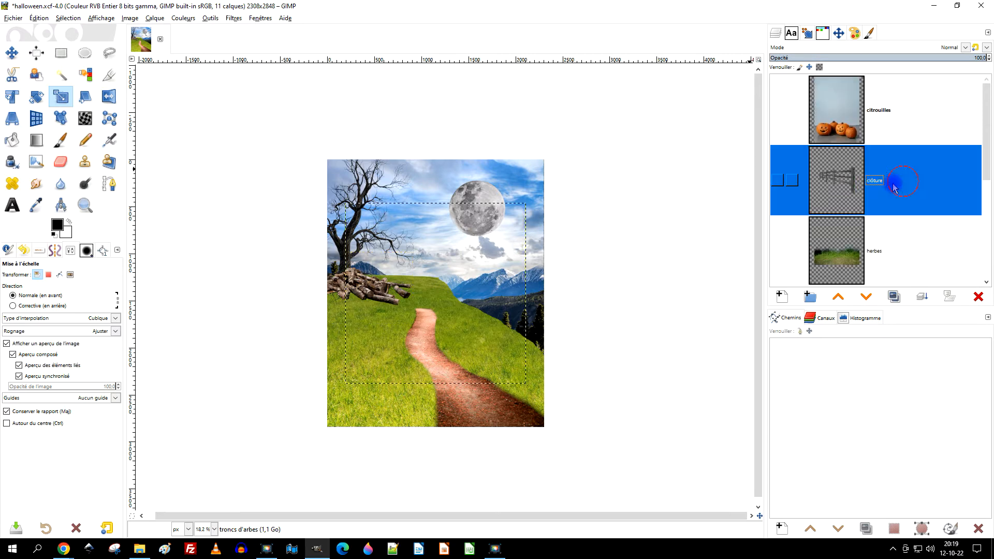
left_click(781, 181)
key("shift+p")
left_click(497, 220)
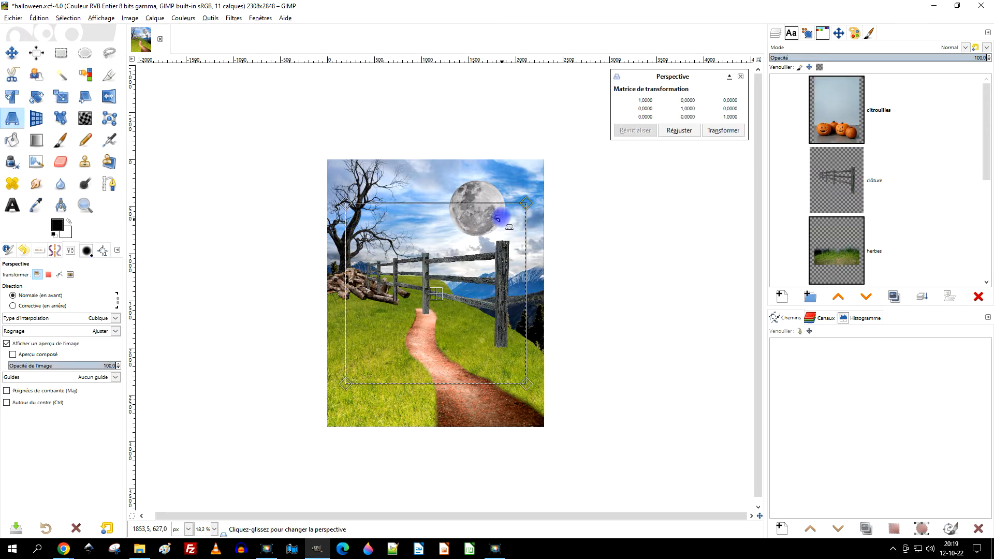
left_click_drag(451, 303, 531, 308)
left_click_drag(613, 218, 612, 279)
left_click_drag(613, 398, 594, 451)
left_click_drag(433, 398, 419, 360)
- Refine the fence's perspective corners until it follows the hill's edge above the valley, and apply the transformation
left_click_drag(613, 279, 609, 268)
left_click_drag(593, 451, 589, 421)
left_click_drag(432, 217, 418, 208)
left_click_drag(418, 360, 418, 353)
left_click_drag(610, 268, 601, 266)
left_click_drag(586, 420, 589, 427)
mouse_move(601, 266)
left_mouse_down()
mouse_move(607, 256)
mouse_move(594, 254)
left_mouse_up()
left_click_drag(496, 310, 487, 303)
left_click_drag(581, 421, 559, 398)
left_click_drag(585, 249, 559, 255)
left_click_drag(413, 349, 415, 351)
left_click_drag(412, 201, 415, 203)
key("Return")
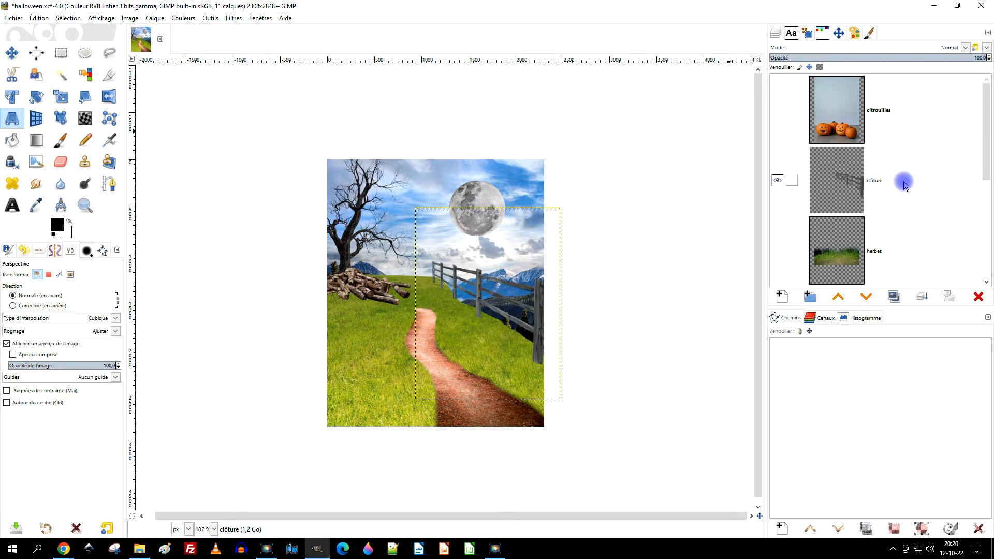
- Show the herbes layer and flip the grass horizontally
scroll(904, 176, "down", 2)
left_click(859, 203)
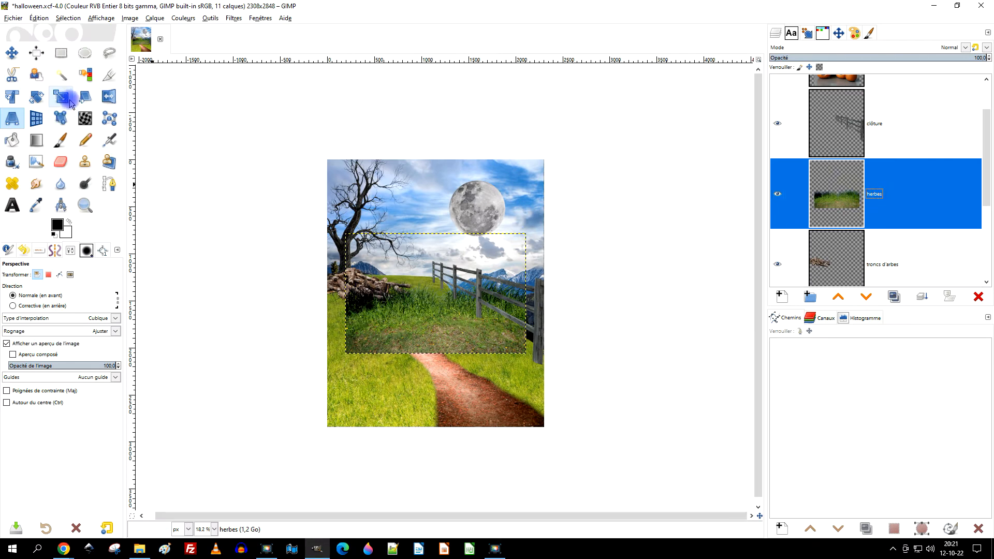
left_click(109, 96)
left_click(444, 330)
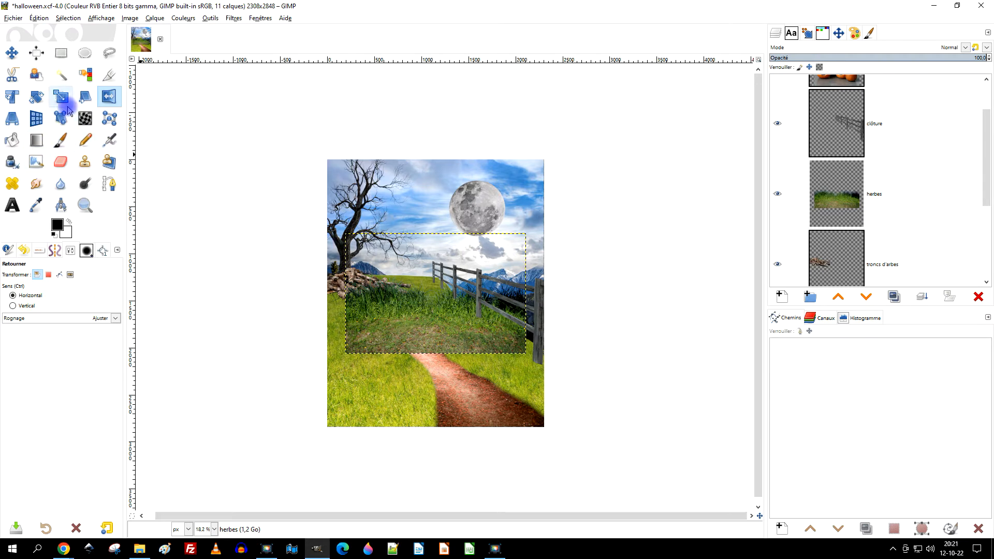
- Distort the herbes layer with Perspective so the grass slopes down along the foot of the fence
left_click(12, 118)
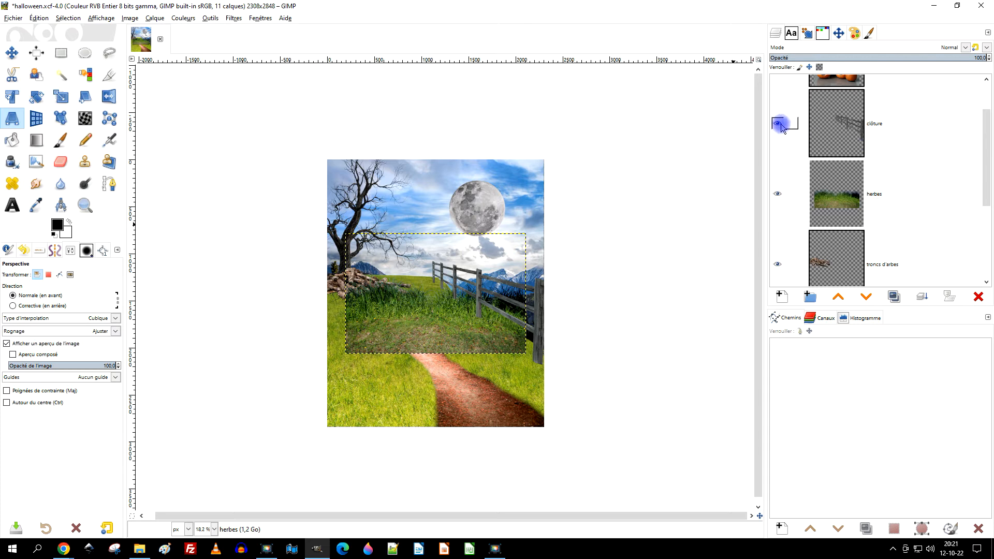
left_click(876, 206)
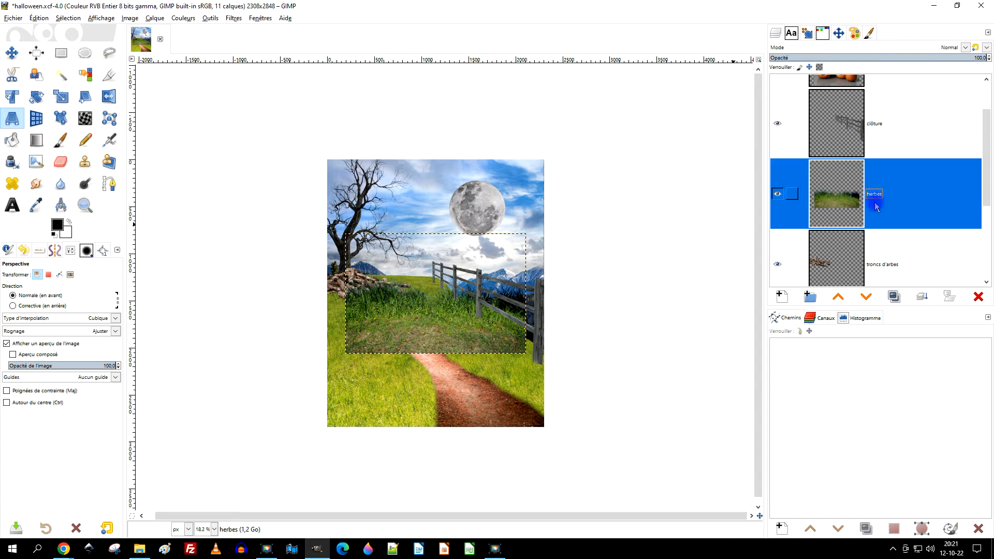
left_click(404, 324)
left_click_drag(533, 231, 558, 283)
left_click_drag(350, 354, 423, 318)
left_click_drag(355, 237, 441, 222)
left_click_drag(425, 321, 453, 316)
mouse_move(513, 361)
left_mouse_down()
mouse_move(544, 366)
mouse_move(530, 358)
left_mouse_up()
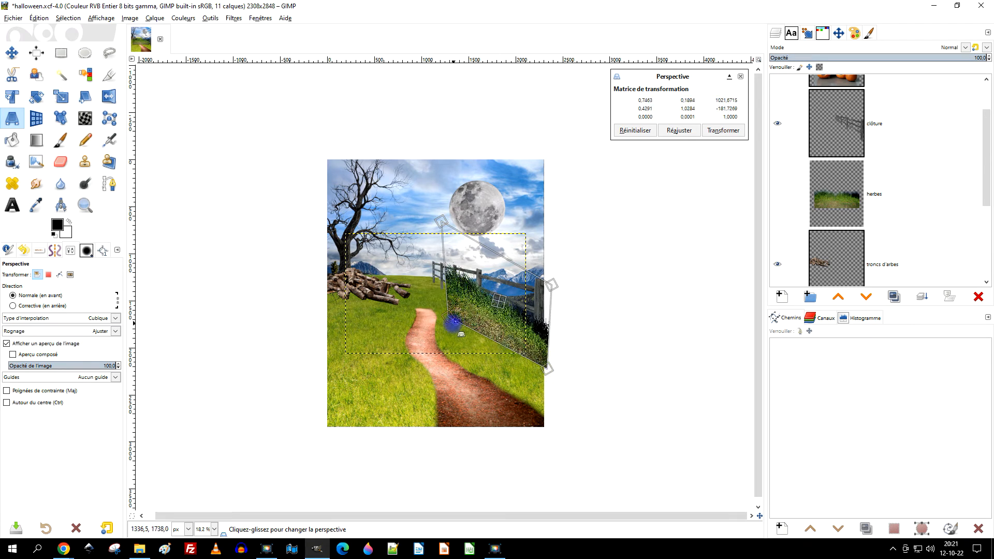
mouse_move(448, 319)
left_mouse_down()
mouse_move(423, 326)
mouse_move(452, 312)
left_mouse_up()
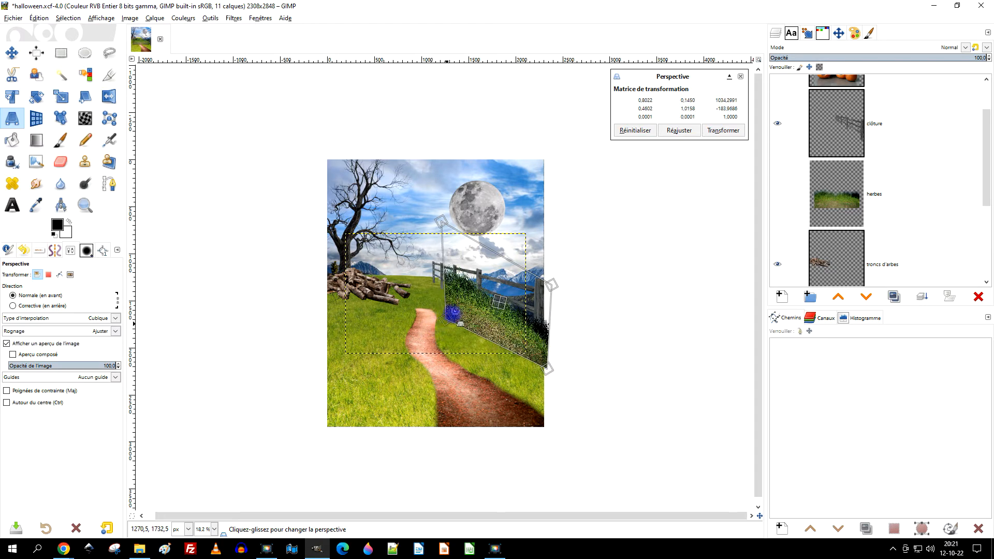
left_click_drag(444, 223, 447, 245)
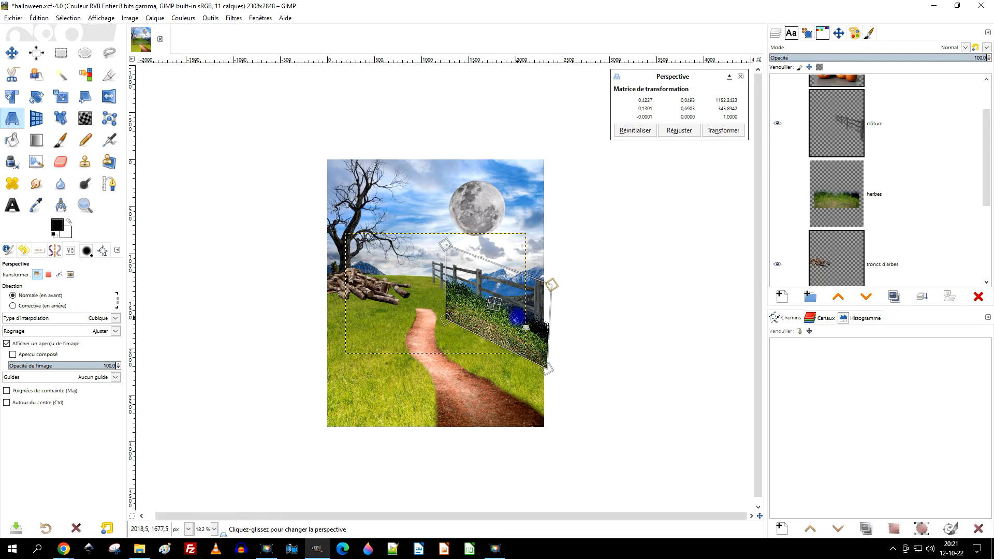
- Fine-tune the grass corners at closer view, lowering the strip so its blades meet the fence posts, and apply the perspective
scroll(516, 317, "up", 4)
left_click_drag(594, 364, 536, 345)
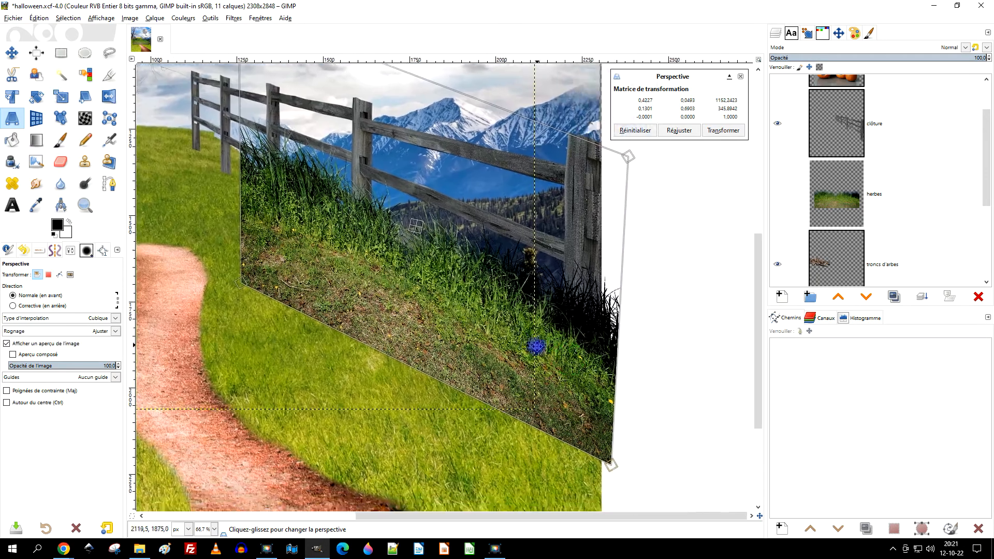
left_click_drag(612, 467, 603, 469)
left_click_drag(226, 315, 253, 272)
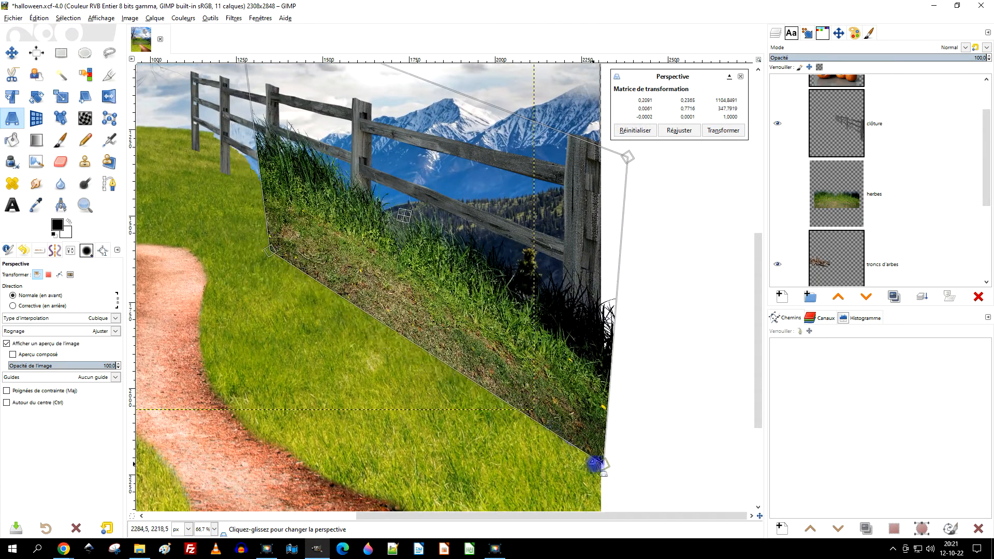
left_click_drag(595, 464, 592, 530)
left_click_drag(266, 240, 255, 408)
left_click_drag(222, 95, 202, 79)
left_click_drag(246, 353, 242, 220)
left_click_drag(580, 464, 583, 482)
key("Return")
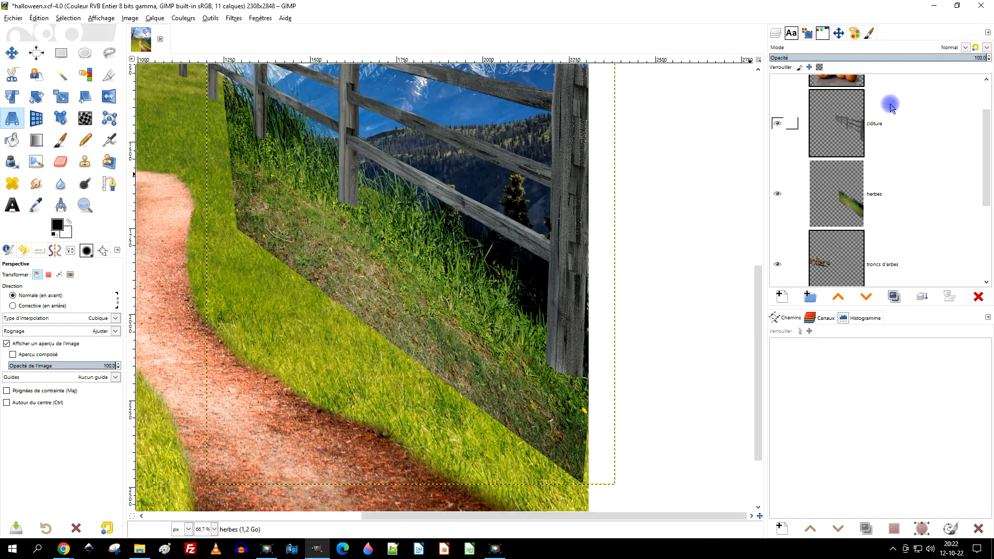
- Add a white (opacité complète) layer mask to the herbes layer
right_click(835, 187)
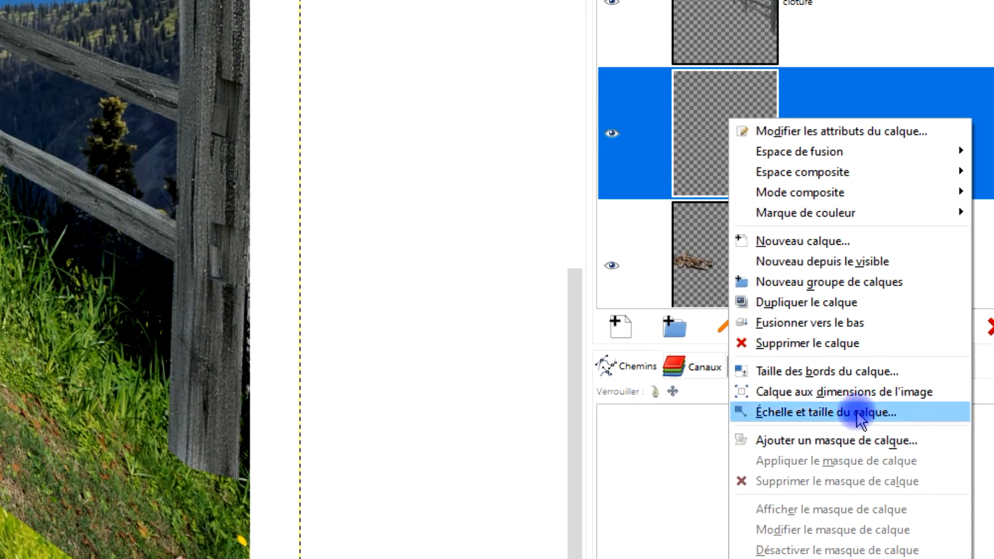
left_click(835, 440)
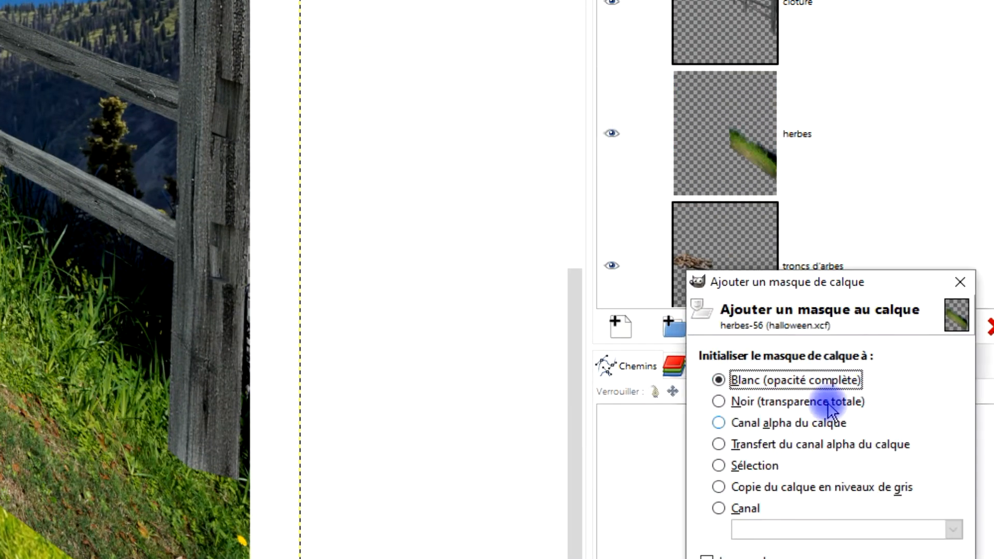
left_click(868, 558)
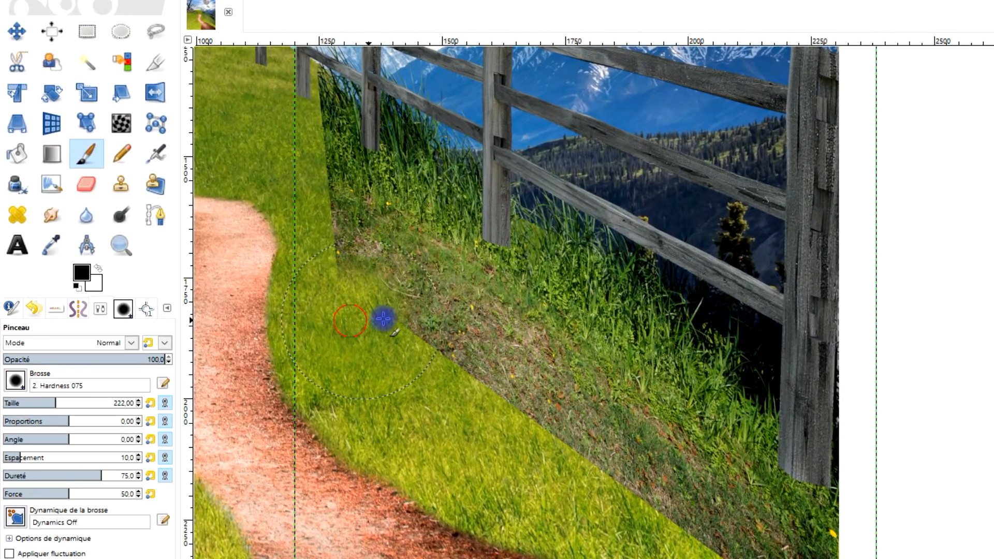
- Paint black on the herbes mask with the 222 px Hardness 075 brush to hide the bare ground below the grass blades
mouse_move(347, 229)
left_mouse_down()
mouse_move(518, 413)
mouse_move(391, 275)
mouse_move(555, 391)
mouse_move(706, 531)
mouse_move(751, 555)
mouse_move(480, 390)
mouse_move(384, 302)
mouse_move(257, 137)
left_mouse_up()
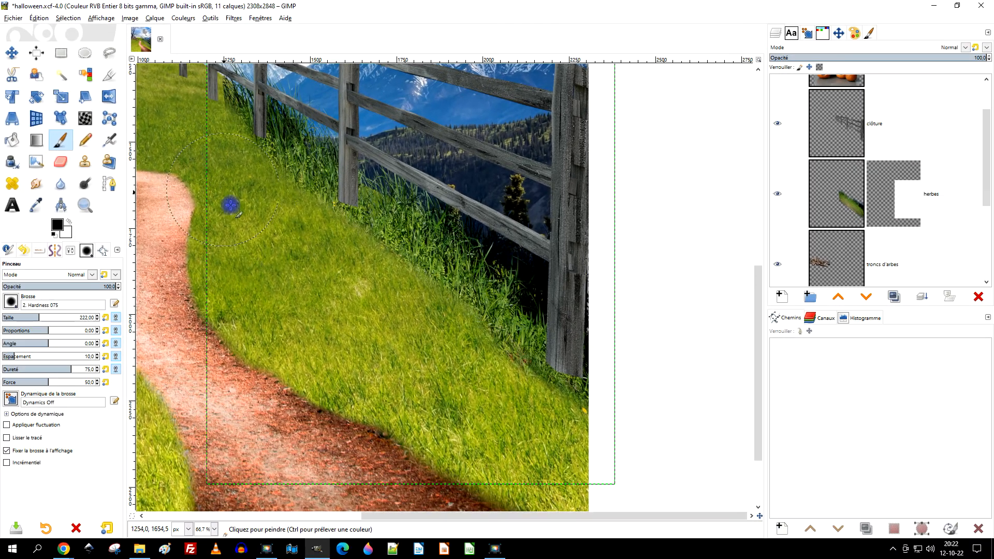
mouse_move(231, 205)
left_mouse_down()
mouse_move(451, 359)
mouse_move(545, 410)
mouse_move(573, 457)
mouse_move(542, 358)
mouse_move(470, 364)
mouse_move(312, 243)
left_mouse_up()
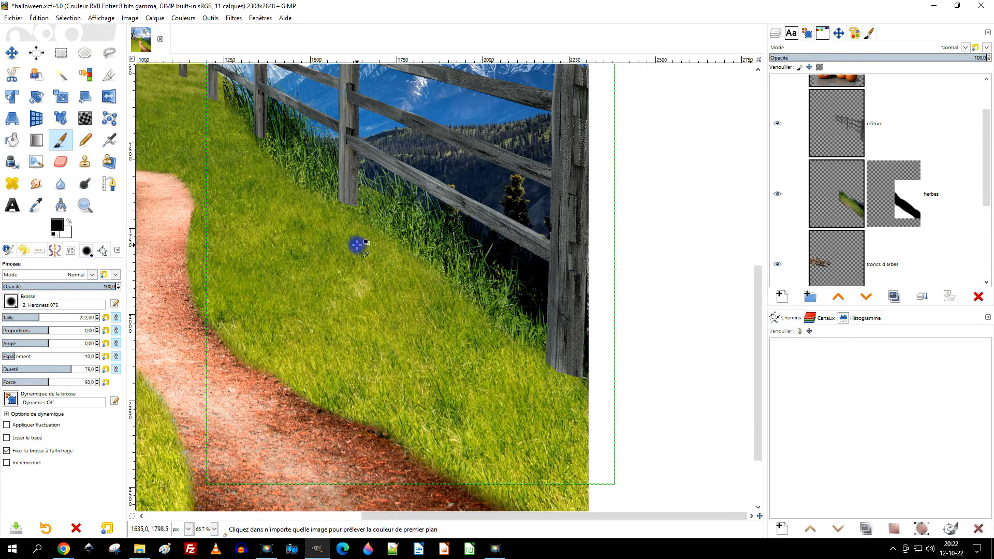
scroll(357, 239, "down", 2)
scroll(358, 236, "up", 2)
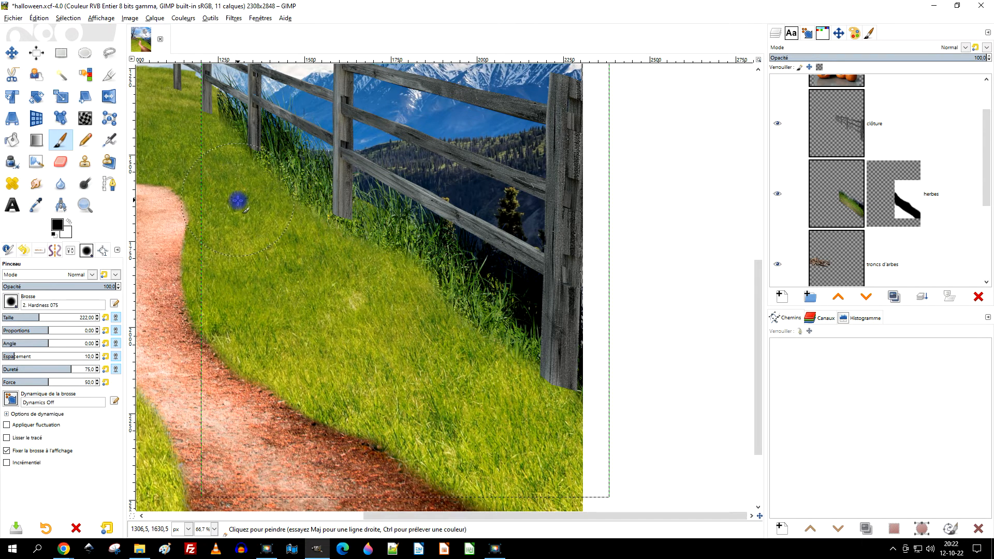
scroll(270, 228, "down", 2)
scroll(284, 247, "up", 1)
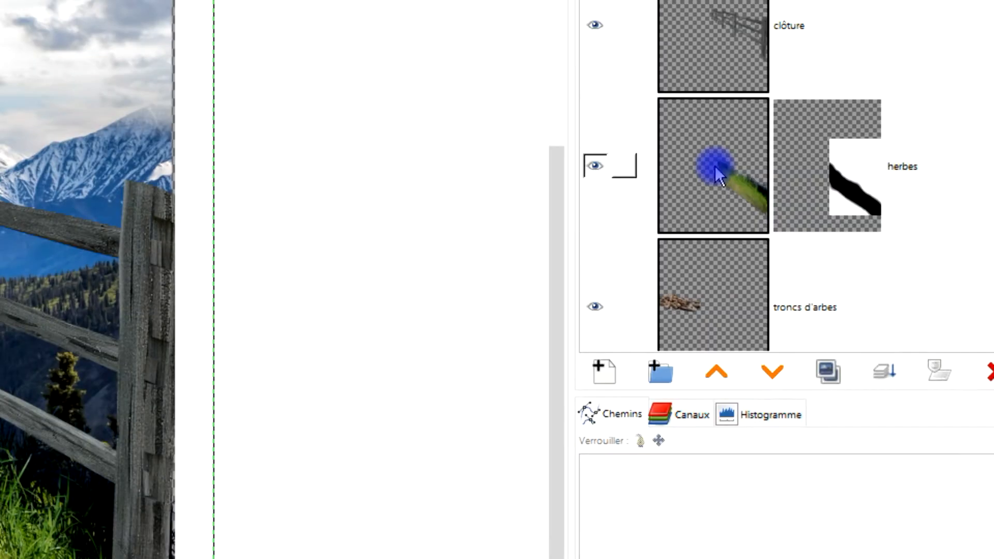
- Resize the herbes layer and its mask to the image dimensions
right_click(838, 194)
left_click(898, 459)
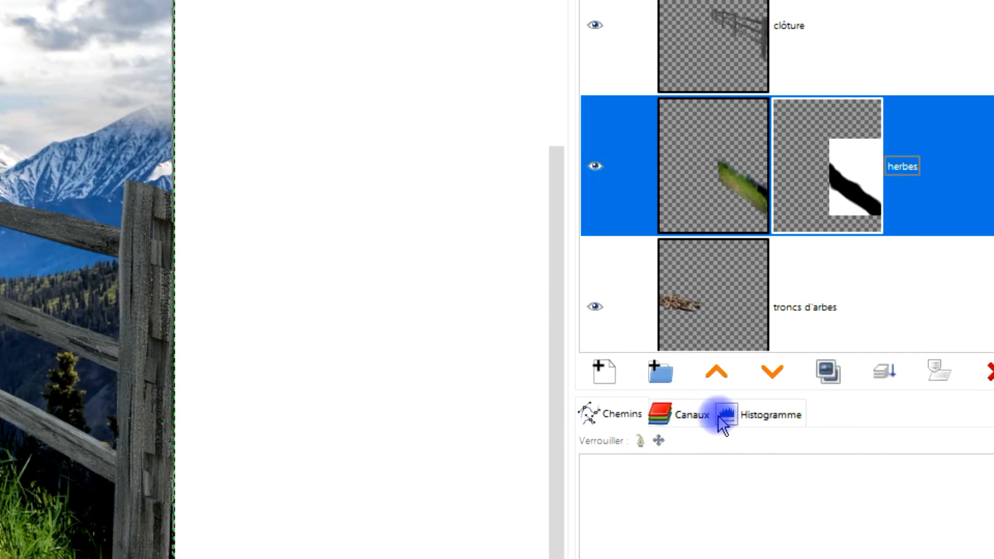
scroll(357, 256, "down", 2)
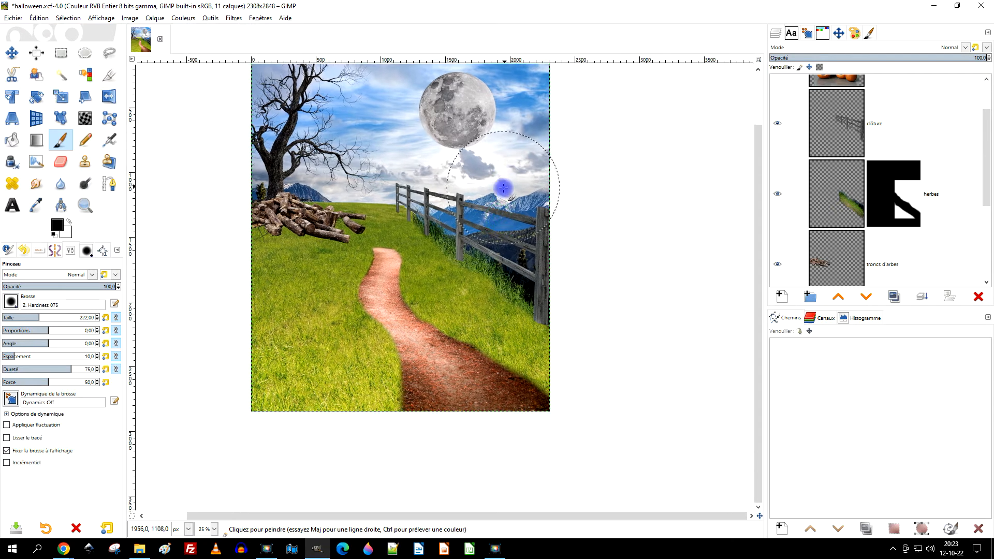
- Select the citrouilles layer and make it visible
scroll(849, 161, "up", 1)
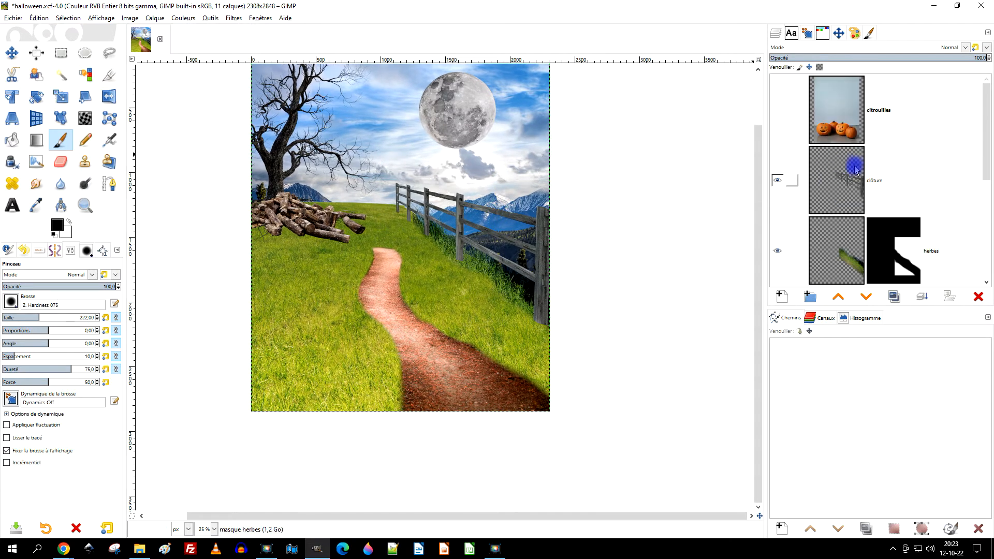
left_click(897, 111)
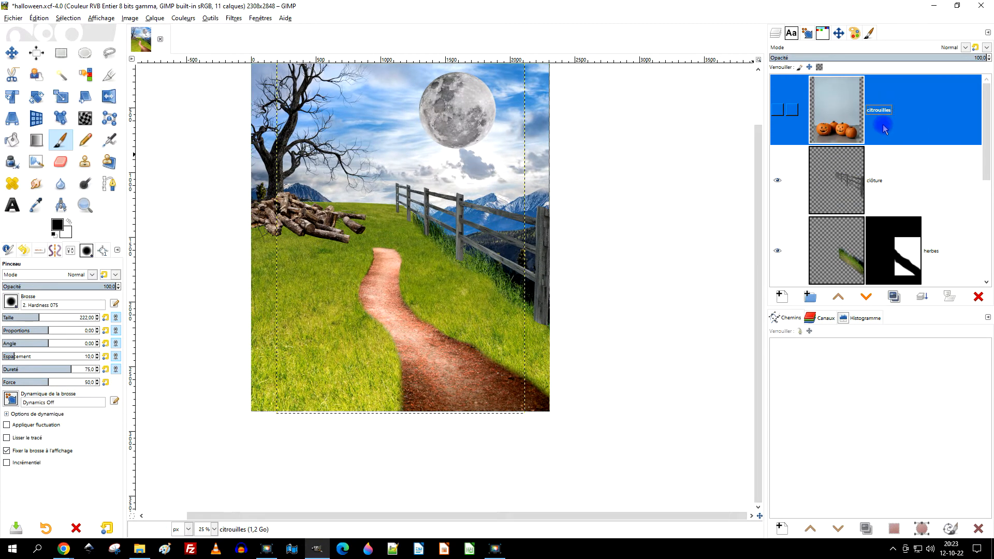
left_click(777, 110)
scroll(523, 211, "down", 2)
scroll(431, 269, "up", 1, "ctrl")
scroll(430, 264, "down", 1, "ctrl")
scroll(430, 255, "up", 1)
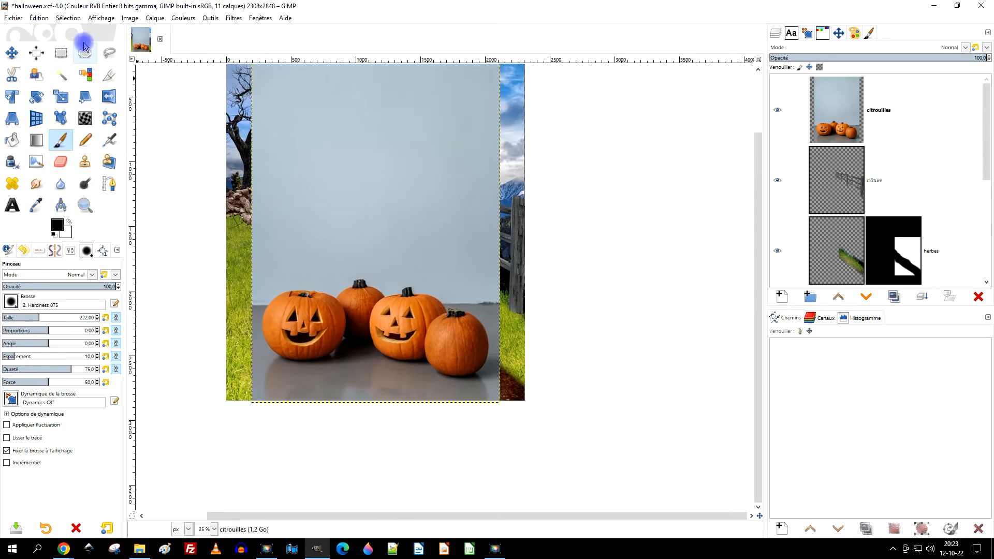
- Crop only the citrouilles layer to a rectangle about 1816 × 956 px around the four pumpkins
left_click(108, 80)
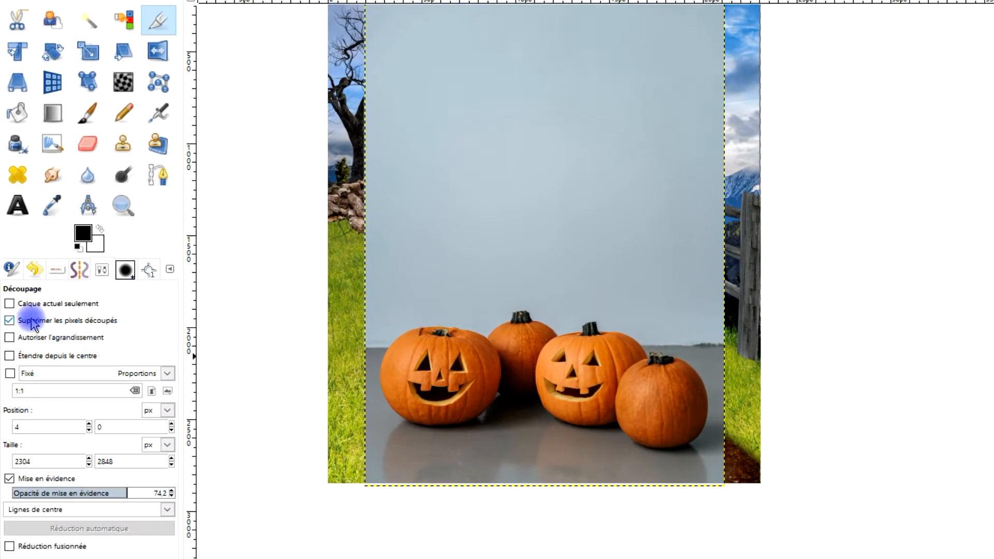
left_click(57, 303)
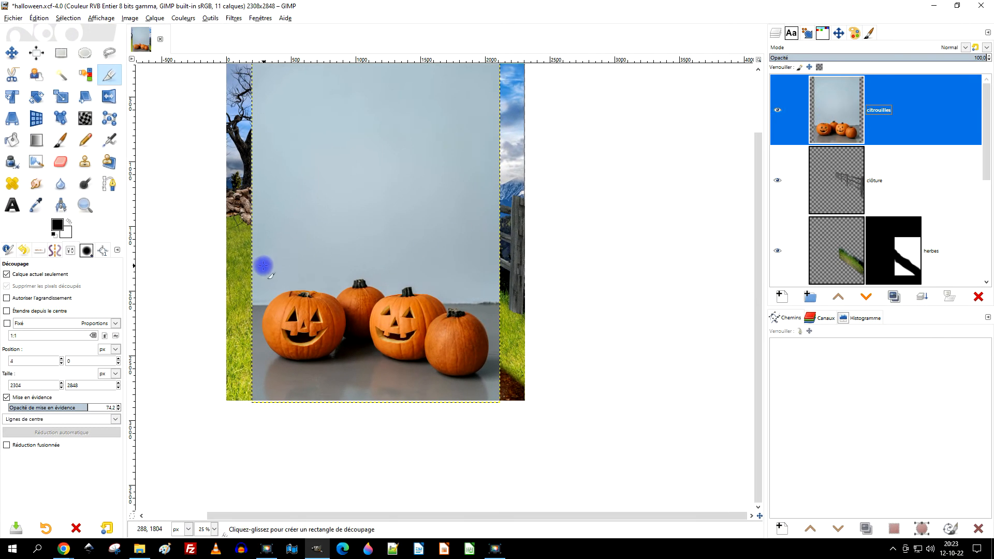
left_click_drag(263, 266, 494, 385)
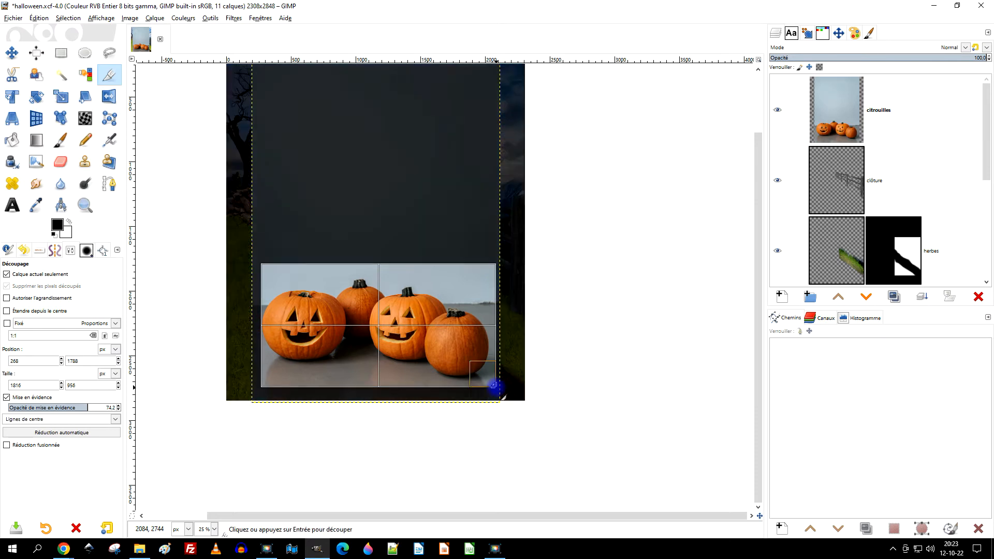
left_click(404, 316)
scroll(400, 338, "up", 1)
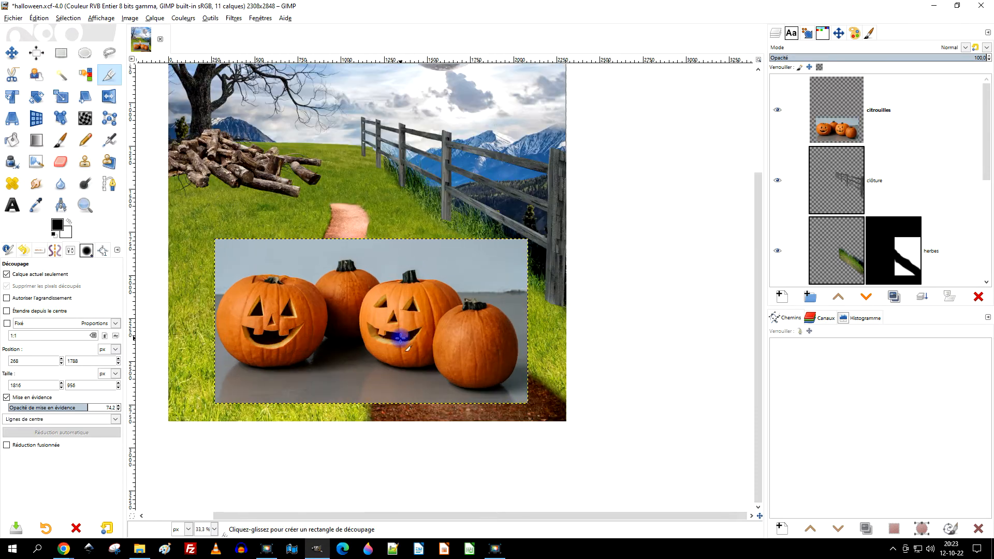
- Add an alpha channel to the citrouilles layer, with Fuzzy Select ready for removing its background
left_click(61, 77)
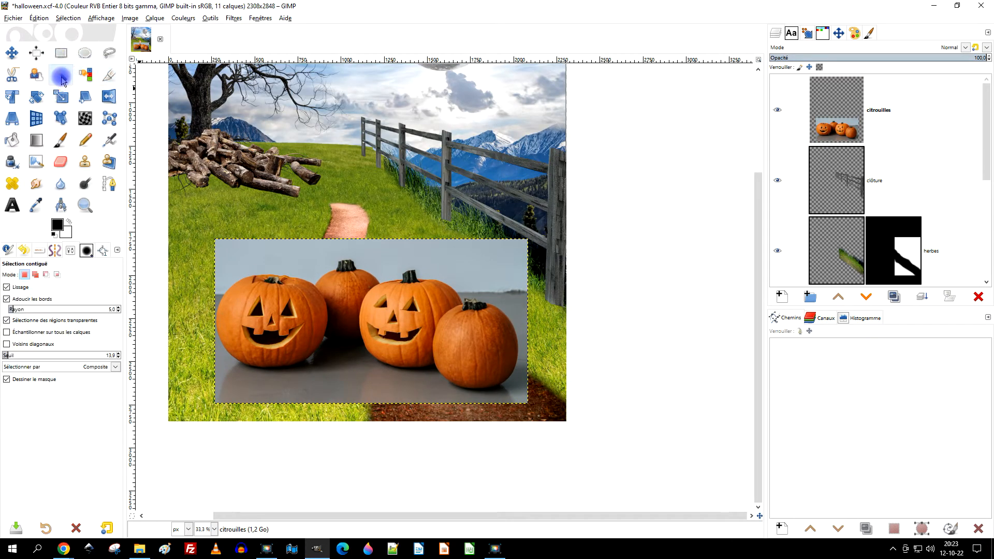
left_click(840, 104)
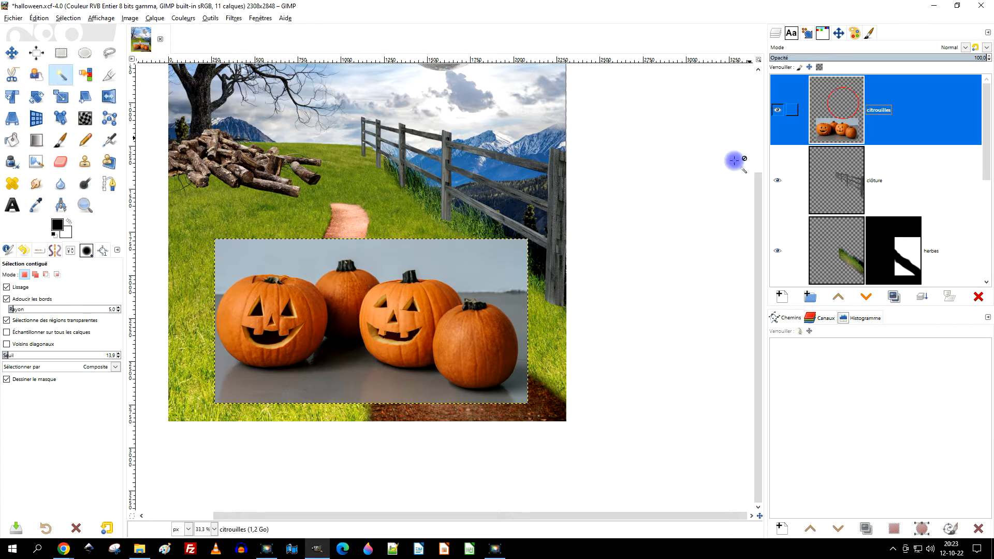
left_click(825, 174)
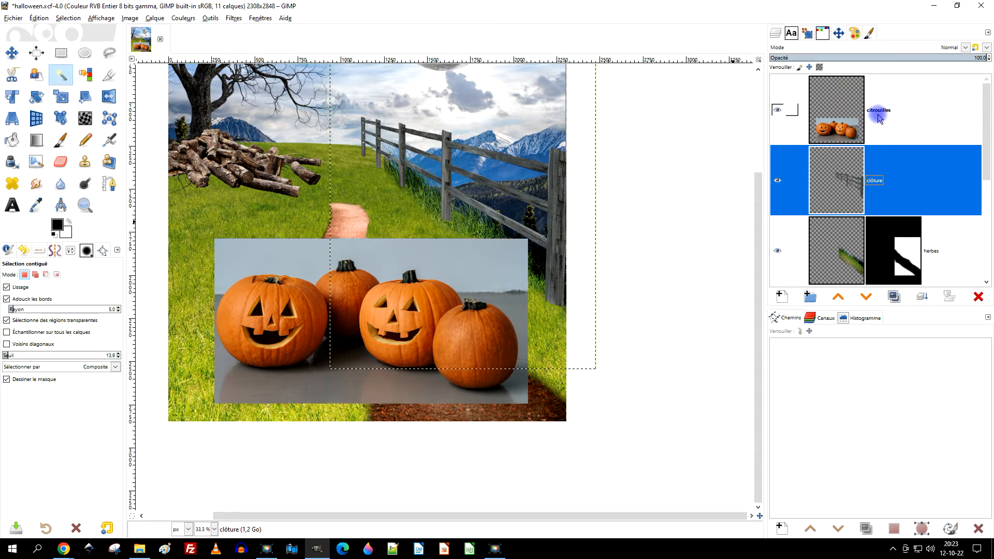
right_click(843, 106)
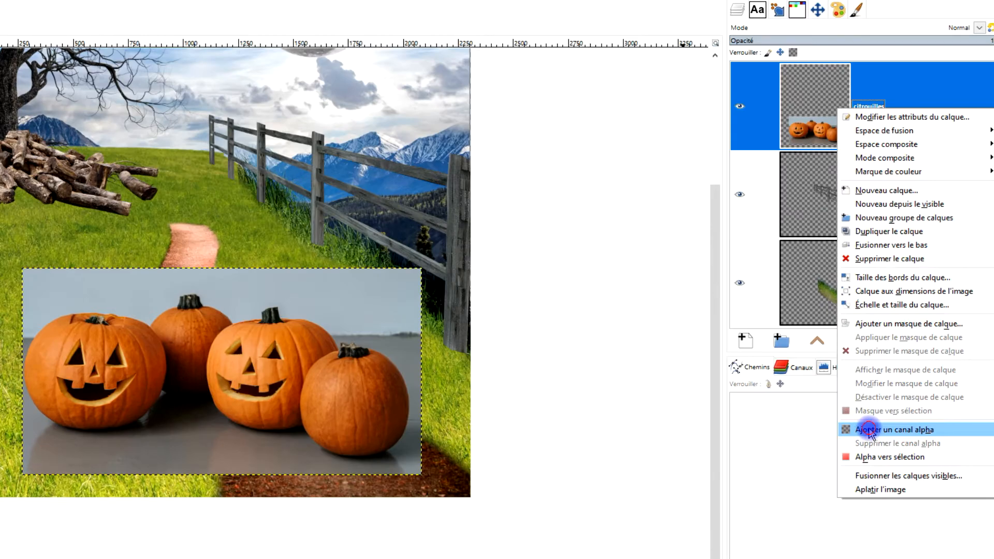
left_click(887, 369)
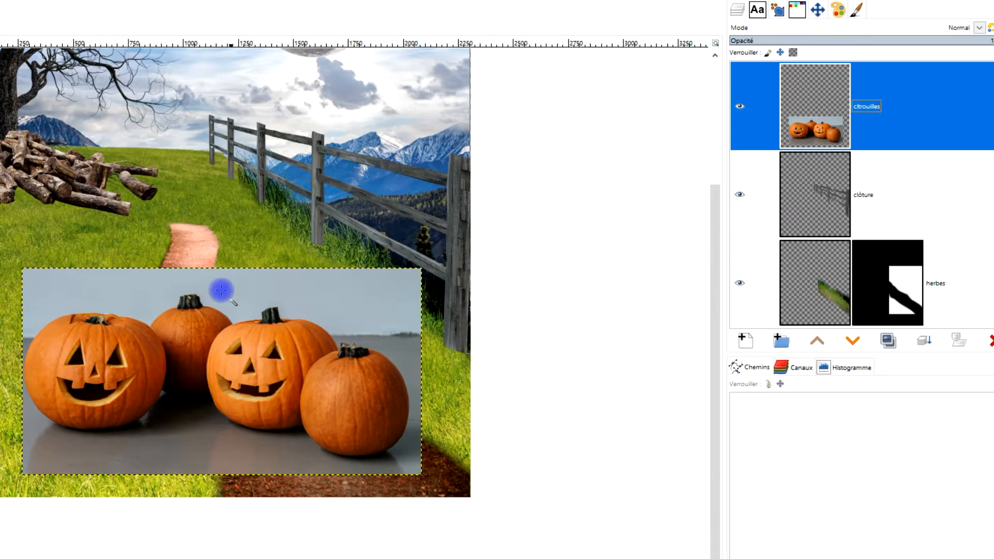
- Fuzzy-select and delete the grey wall and floor around the pumpkins, raising the threshold as needed for each area
left_click(117, 284)
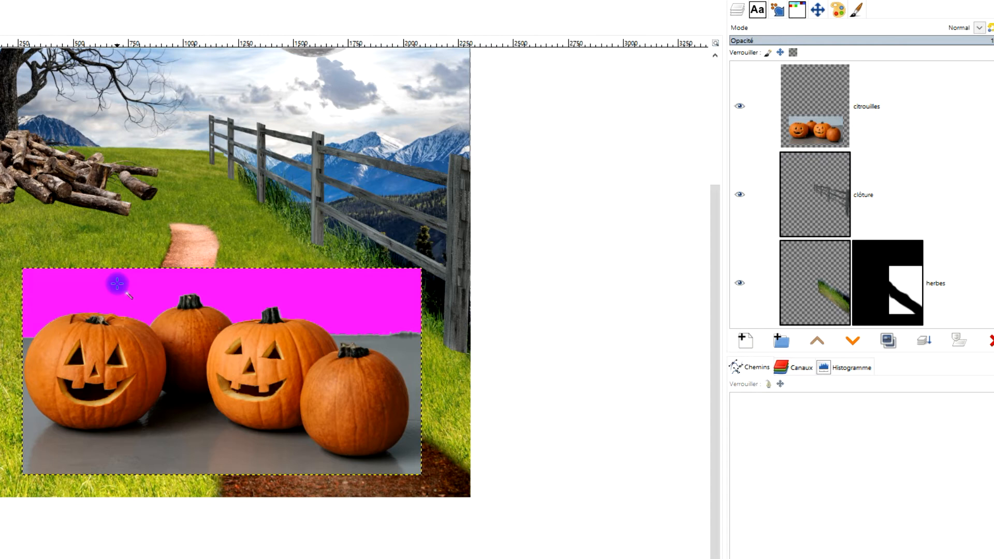
key("Delete")
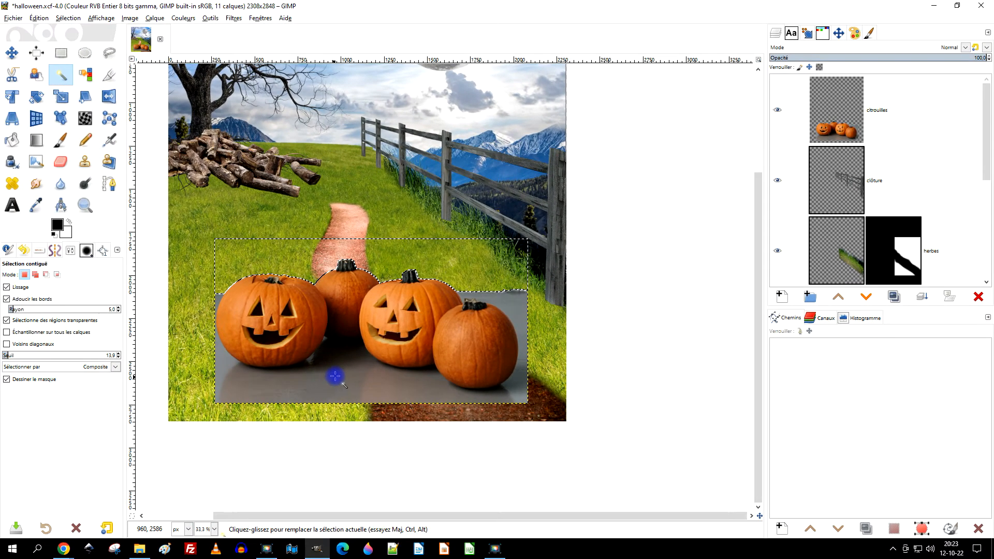
left_click(179, 437)
left_click_drag(340, 374, 359, 385)
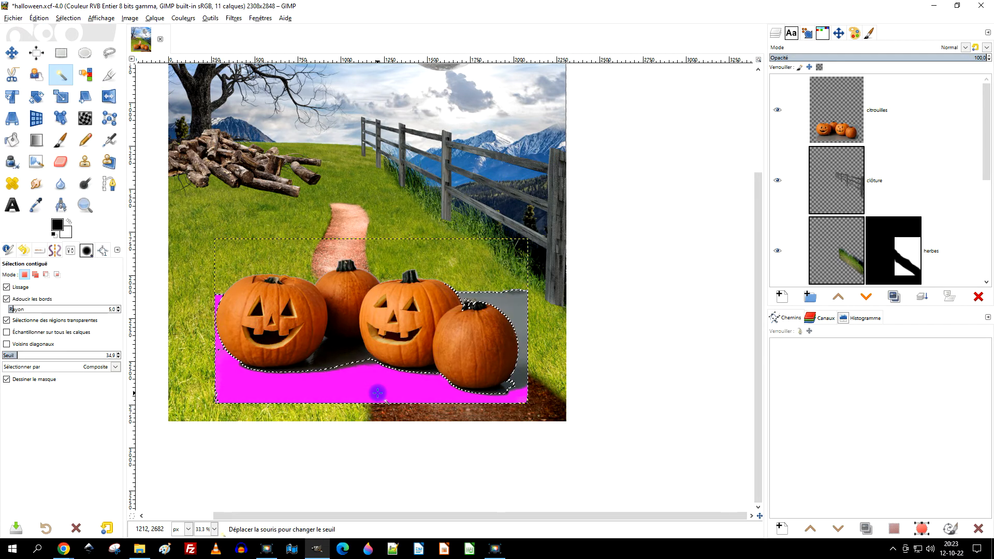
left_click_drag(377, 393, 377, 393)
key("Delete")
left_click_drag(511, 310, 539, 296)
key("Delete")
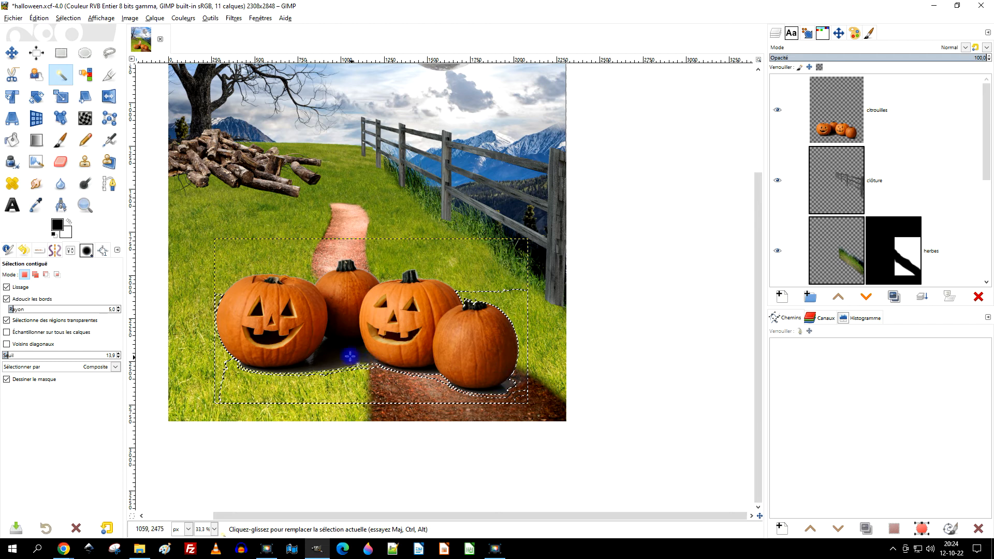
- Fuzzy-select and delete the remaining grey floor and dark shadow patches beneath and between the pumpkins
left_click_drag(344, 355, 362, 368)
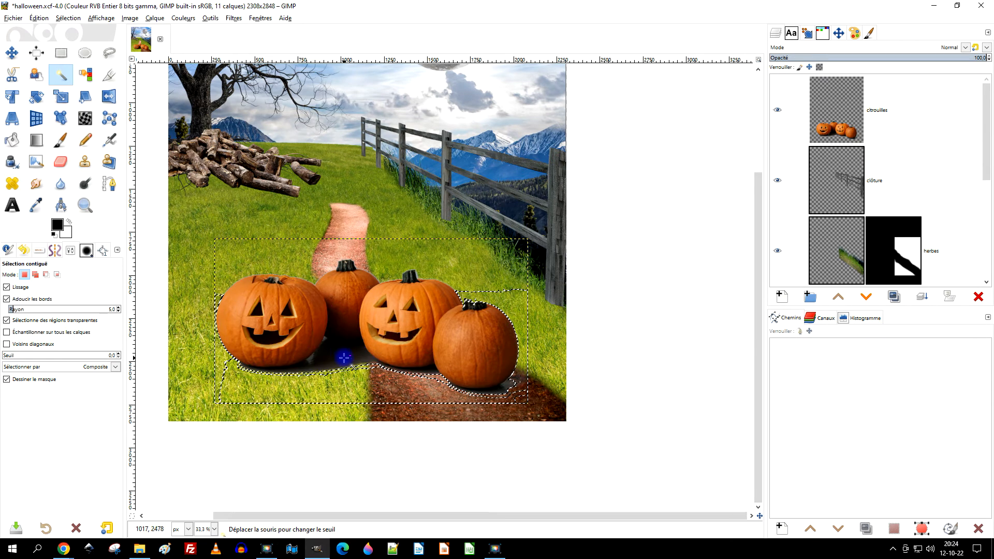
left_click_drag(346, 358, 347, 357)
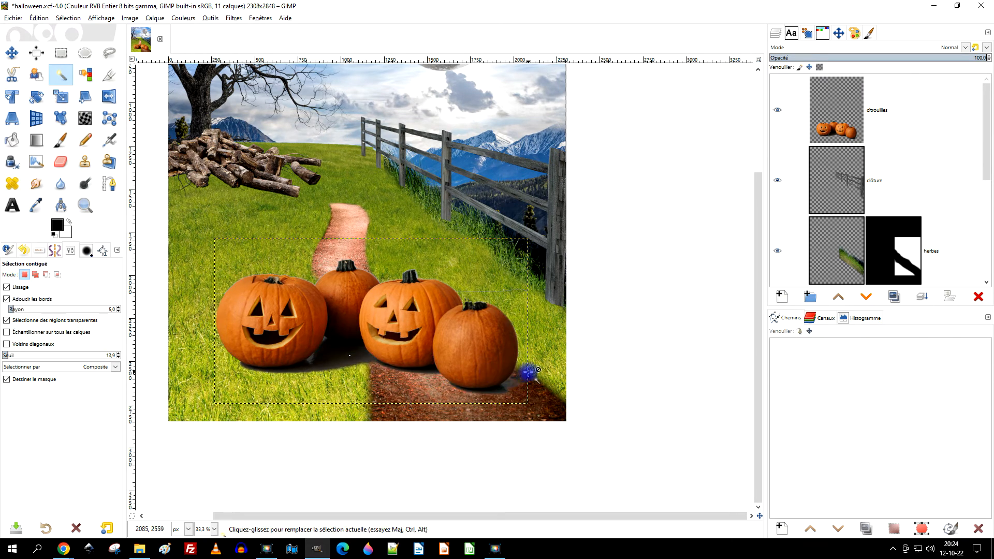
mouse_move(512, 384)
left_mouse_down()
mouse_move(518, 389)
mouse_move(510, 384)
left_mouse_up()
key("Delete")
left_click_drag(392, 370, 336, 347)
key("Delete")
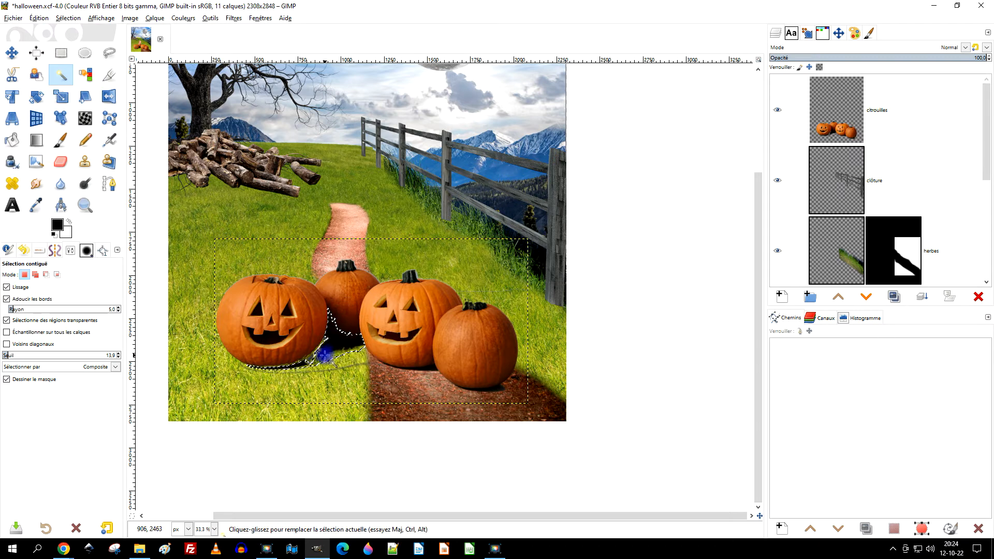
key("Delete")
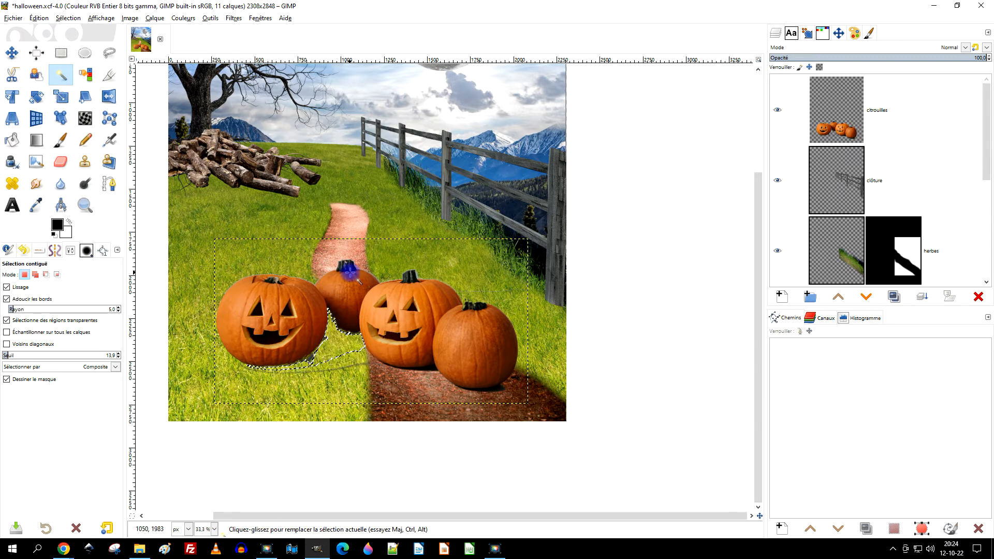
- Fuzzy-select and delete patches of the rear pumpkin and the leftover shadow under the two carved pumpkins
left_click_drag(348, 295, 357, 271)
key("Delete")
left_click_drag(346, 310, 346, 304)
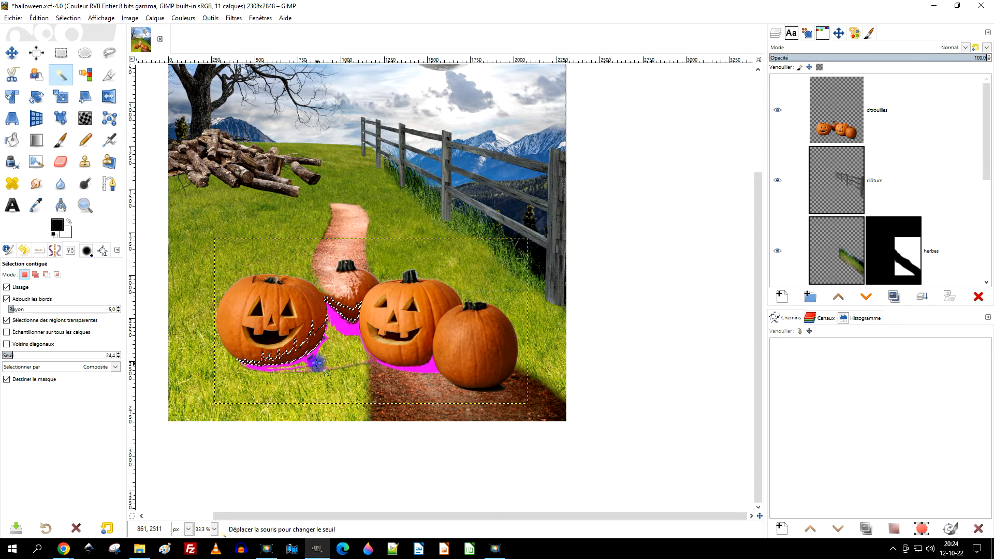
left_click_drag(365, 338, 364, 338)
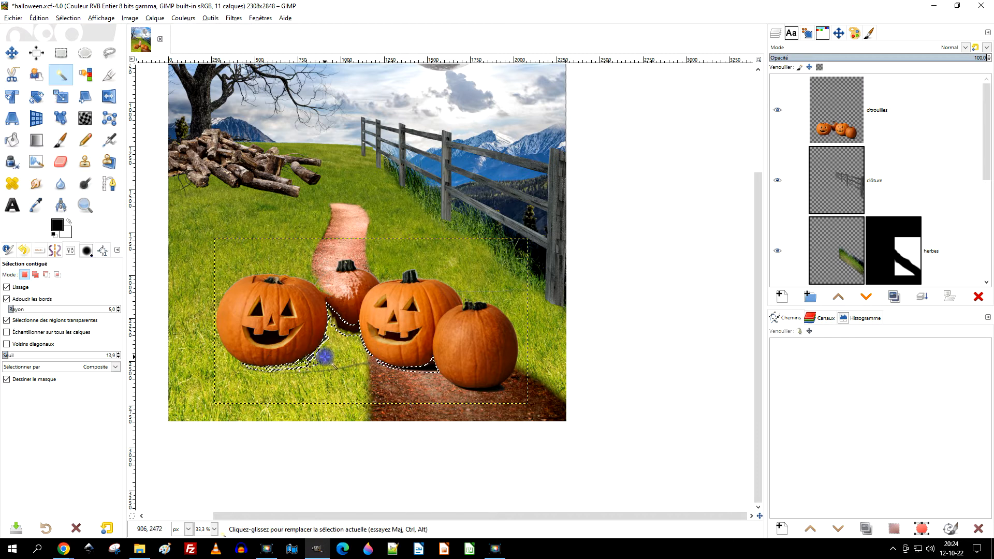
key("Delete")
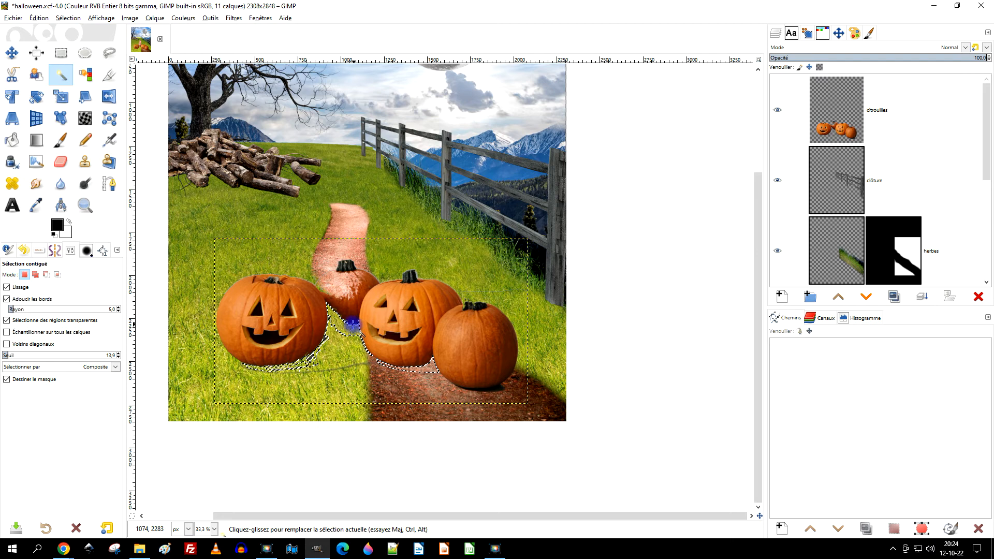
- Outline the damaged rear pumpkin with Free Select, following the edges of the two carved pumpkins, delete it and clear the selection
scroll(352, 325, "up", 2)
left_click_drag(385, 336, 480, 304)
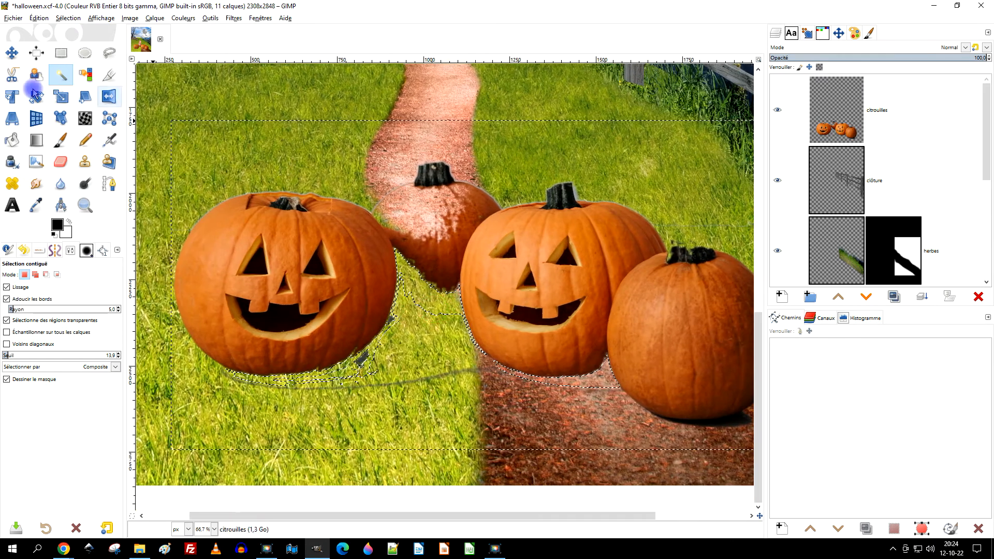
left_click(109, 52)
mouse_move(366, 156)
left_mouse_down()
mouse_move(401, 281)
mouse_move(444, 310)
left_mouse_up()
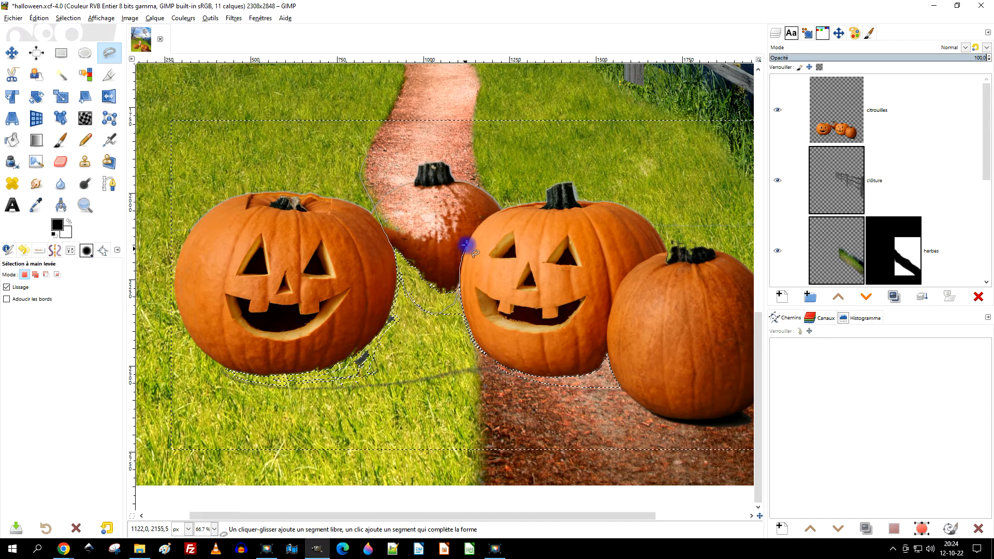
left_click_drag(379, 119, 366, 161)
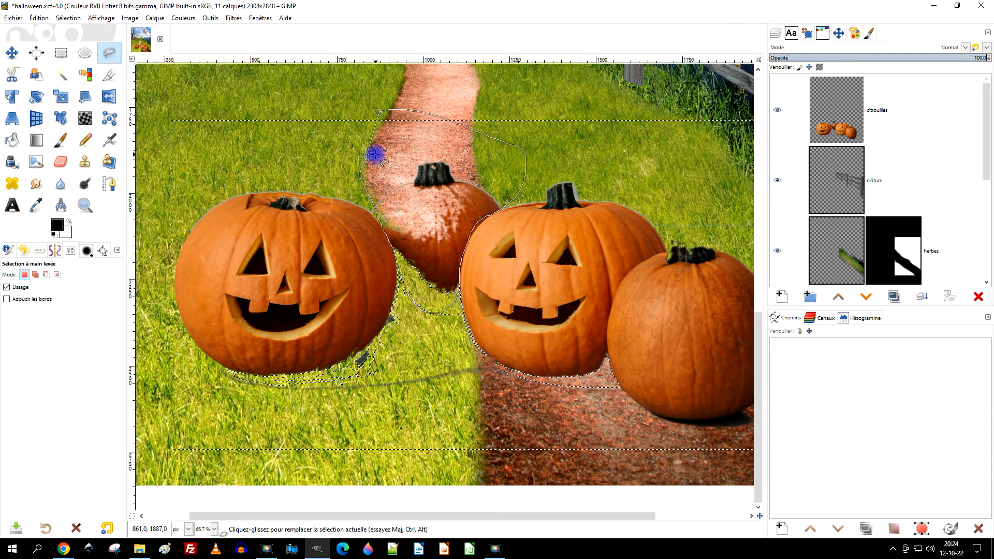
key("Return")
key("Delete")
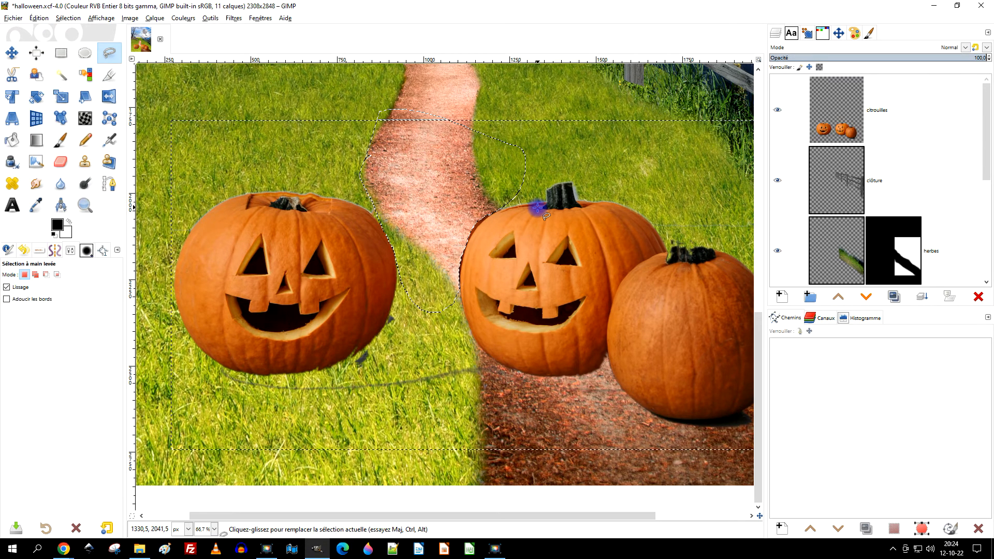
scroll(537, 208, "down", 1)
left_click_drag(538, 208, 454, 238)
left_click(69, 57)
left_click(378, 135)
scroll(391, 270, "up", 1)
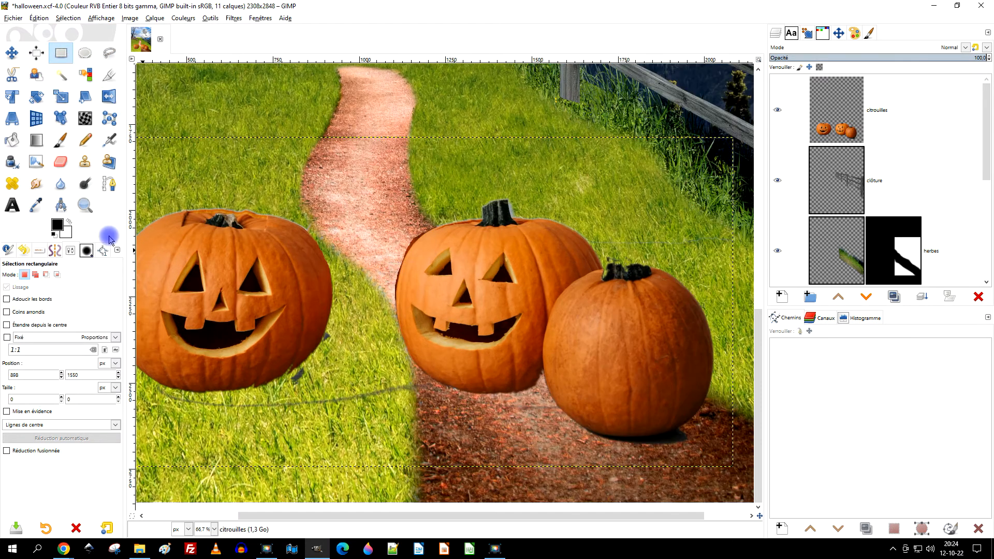
- Clean the left carved pumpkin's lower edge with the 222 px Hardness 075 eraser, removing dark leftovers and restoring missing edge pixels with anti-erase
scroll(281, 397, "up", 3)
left_click_drag(378, 371, 359, 358)
left_click_drag(447, 259, 455, 233)
scroll(475, 275, "up", 1)
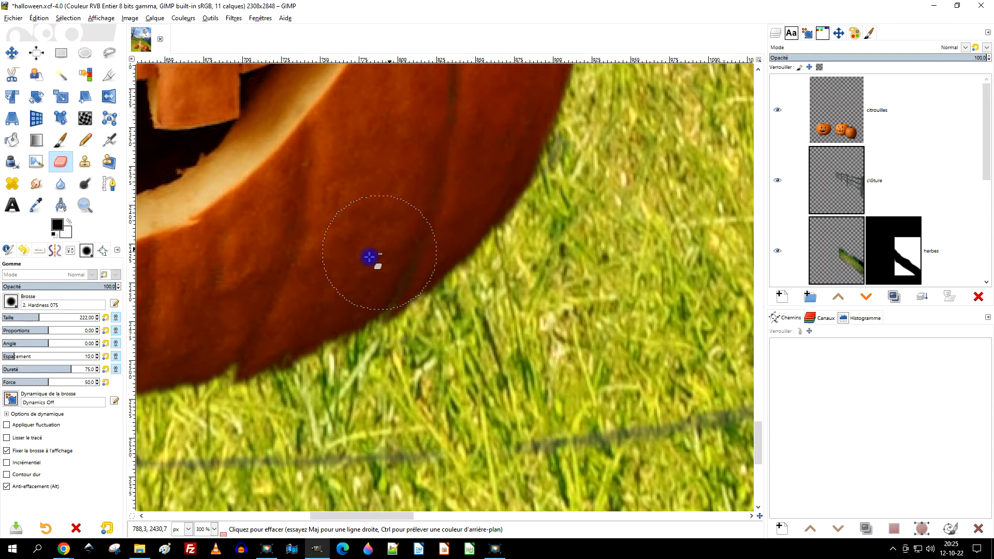
mouse_move(369, 257)
left_mouse_down()
mouse_move(330, 286)
mouse_move(226, 338)
mouse_move(212, 334)
mouse_move(394, 248)
left_mouse_up()
mouse_move(367, 279)
left_mouse_down()
mouse_move(237, 326)
mouse_move(552, 273)
mouse_move(399, 311)
mouse_move(278, 308)
mouse_move(396, 315)
mouse_move(528, 300)
mouse_move(566, 284)
mouse_move(325, 315)
mouse_move(252, 306)
mouse_move(202, 287)
left_mouse_up()
scroll(531, 244, "down", 3, "ctrl")
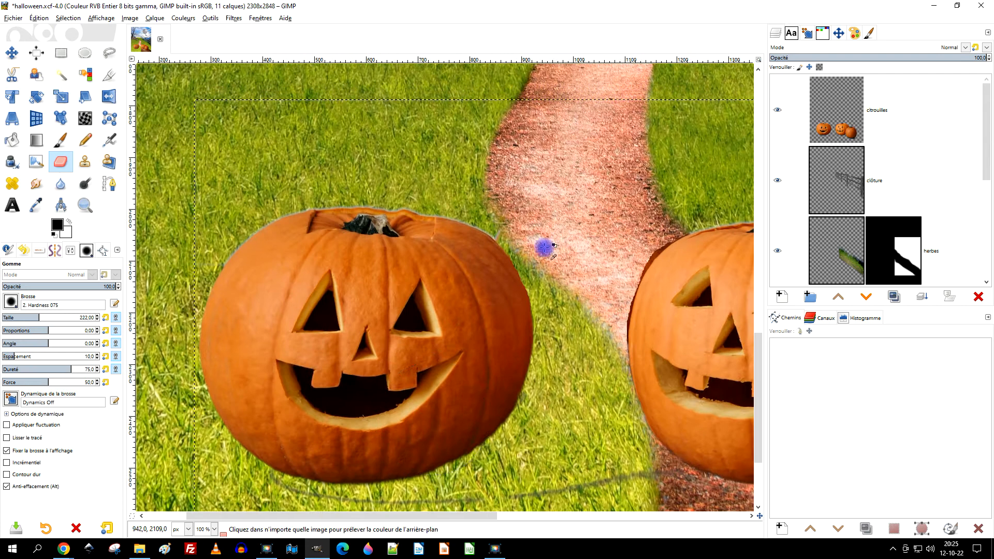
- Turn off anti-erase and erase the jagged dark fringe along the left contour of the middle carved pumpkin
scroll(489, 227, "up", 3, "ctrl")
scroll(361, 255, "down", 3, "ctrl")
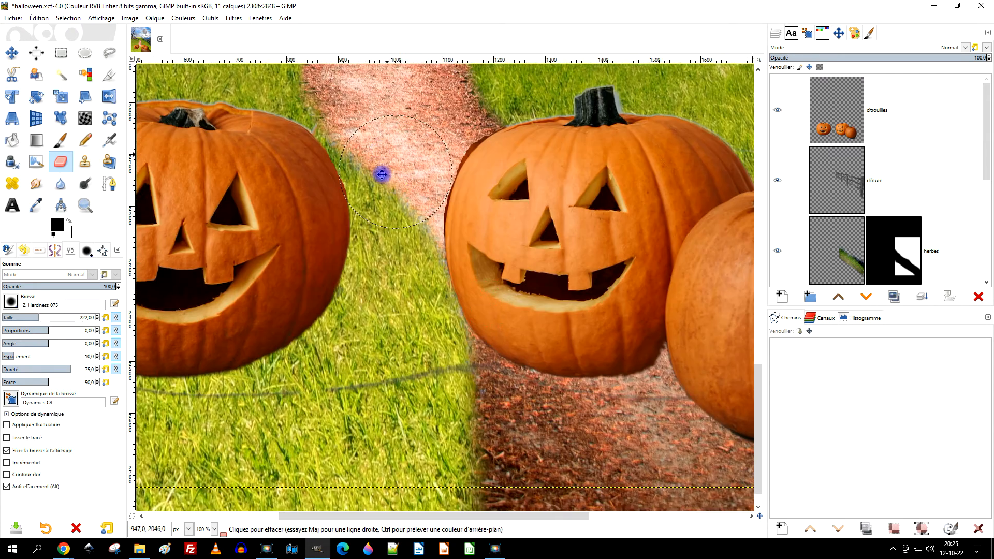
scroll(449, 136, "up", 3, "ctrl")
scroll(393, 274, "down", 3)
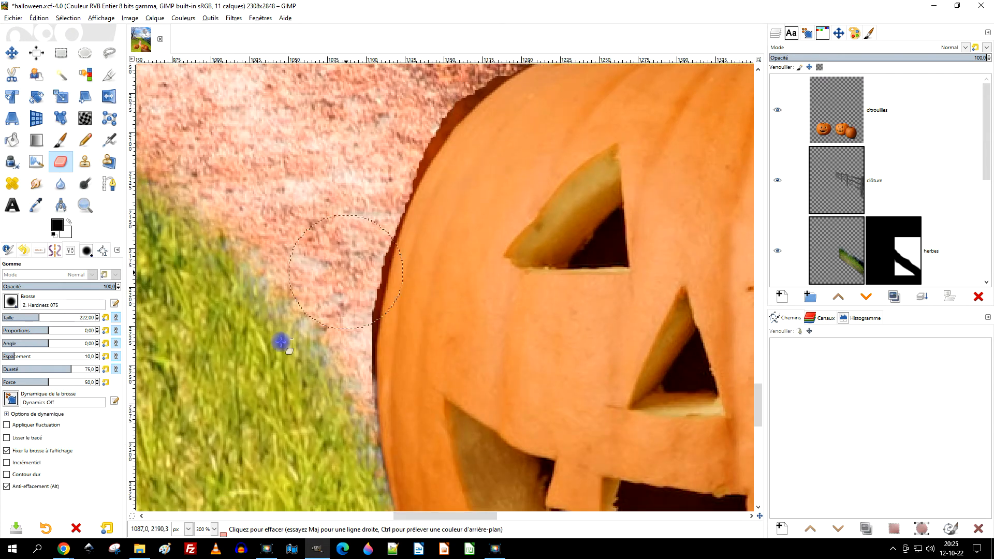
left_click(46, 489)
scroll(484, 217, "up", 3)
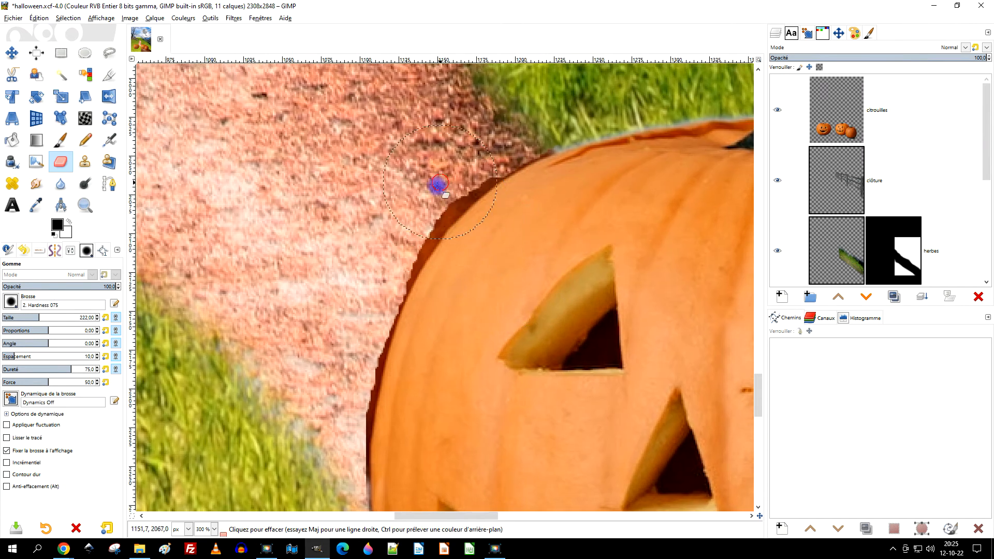
mouse_move(437, 177)
left_mouse_down()
mouse_move(471, 138)
mouse_move(387, 217)
mouse_move(332, 355)
mouse_move(323, 411)
mouse_move(332, 347)
mouse_move(335, 338)
mouse_move(321, 456)
left_mouse_up()
left_click_drag(469, 349, 355, 357)
left_click_drag(544, 241, 460, 371)
left_click_drag(297, 324, 393, 236)
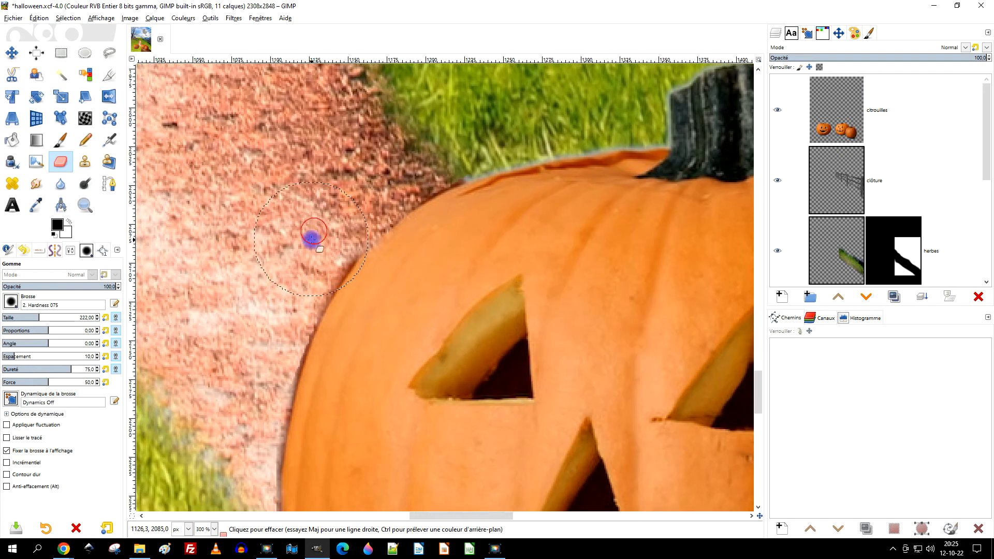
mouse_move(316, 236)
left_mouse_down()
mouse_move(258, 344)
mouse_move(263, 325)
mouse_move(246, 422)
left_mouse_up()
left_click_drag(324, 417, 370, 196)
mouse_move(276, 219)
left_mouse_down()
mouse_move(280, 343)
mouse_move(302, 467)
left_mouse_up()
scroll(323, 379, "down", 5)
scroll(341, 326, "up", 6)
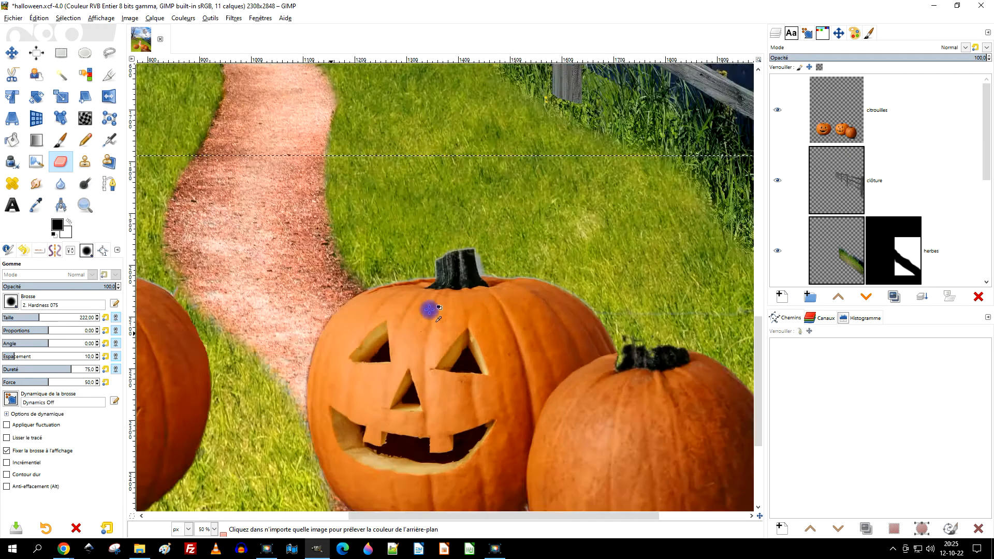
- Fuzzy-select the empty area around the three pumpkins and delete the fringe remaining along their edges
scroll(484, 195, "up", 3)
scroll(484, 196, "right", 3)
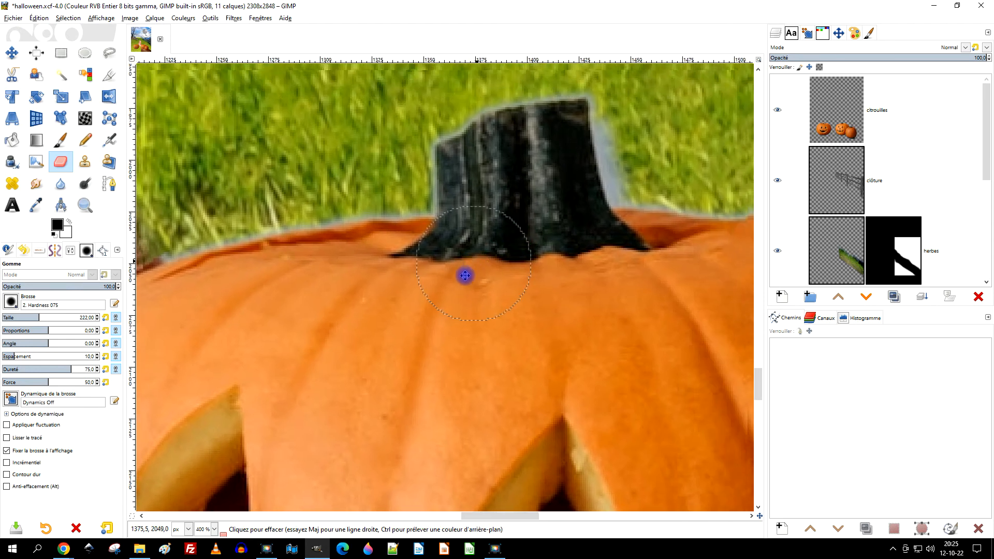
scroll(603, 210, "down", 6)
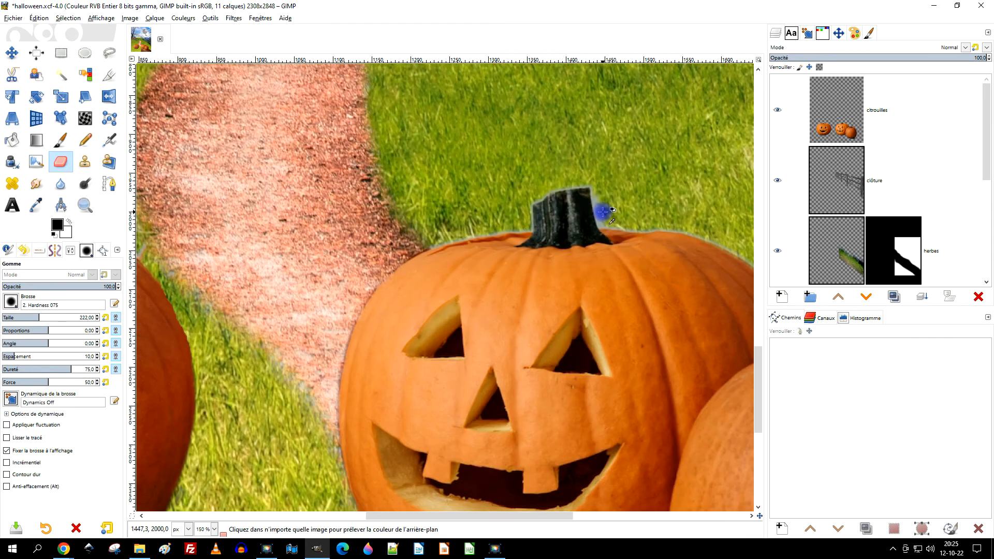
left_click_drag(572, 267, 505, 258)
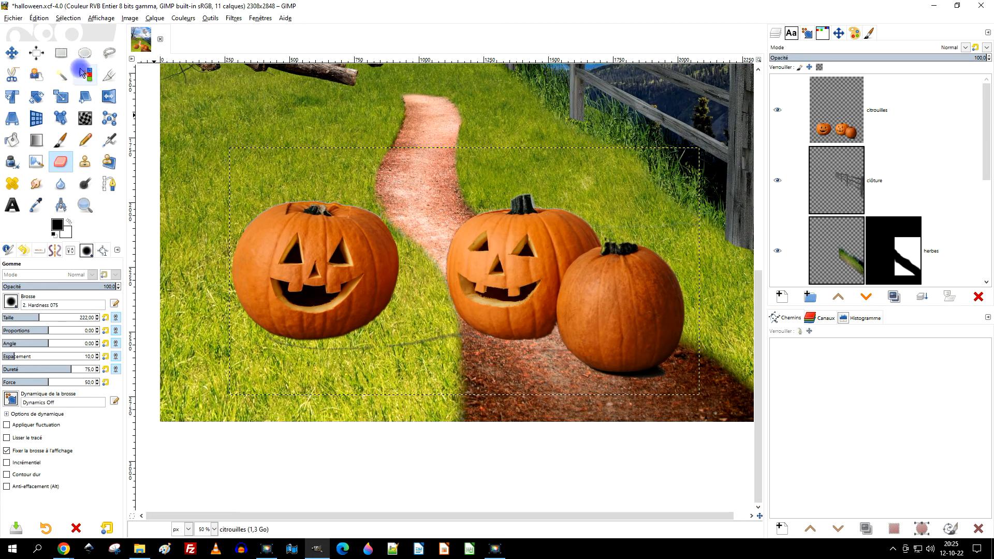
left_click(63, 78)
left_click(443, 176)
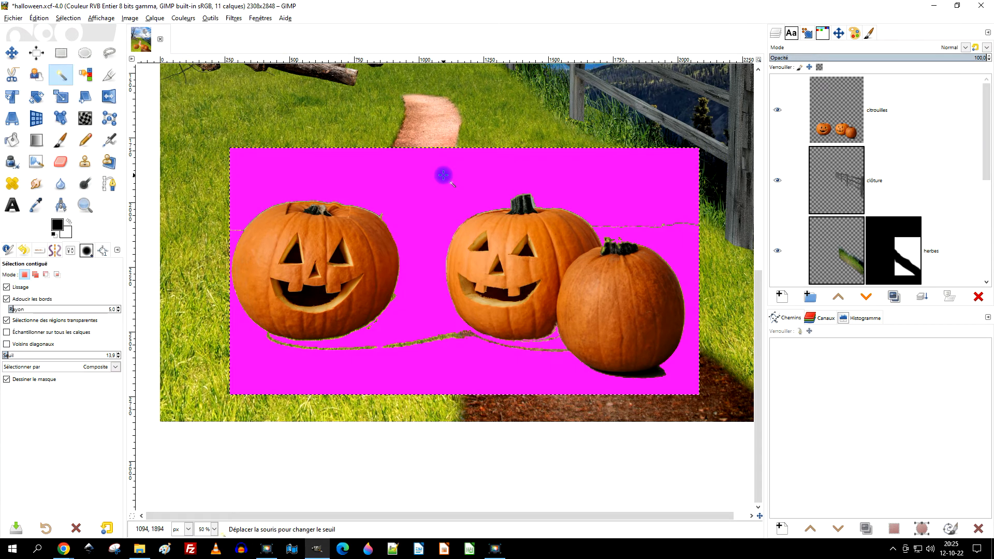
left_click_drag(449, 166, 451, 163)
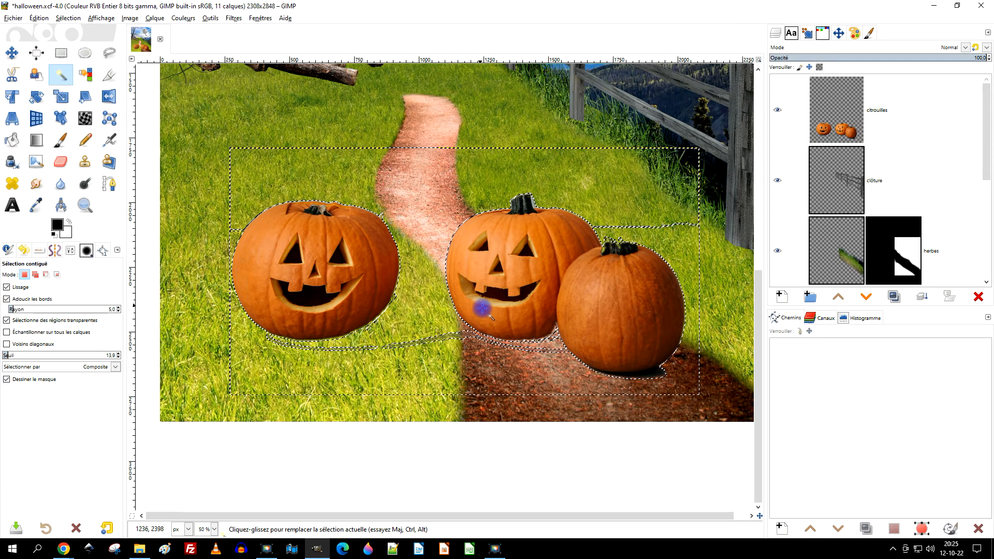
key("Delete")
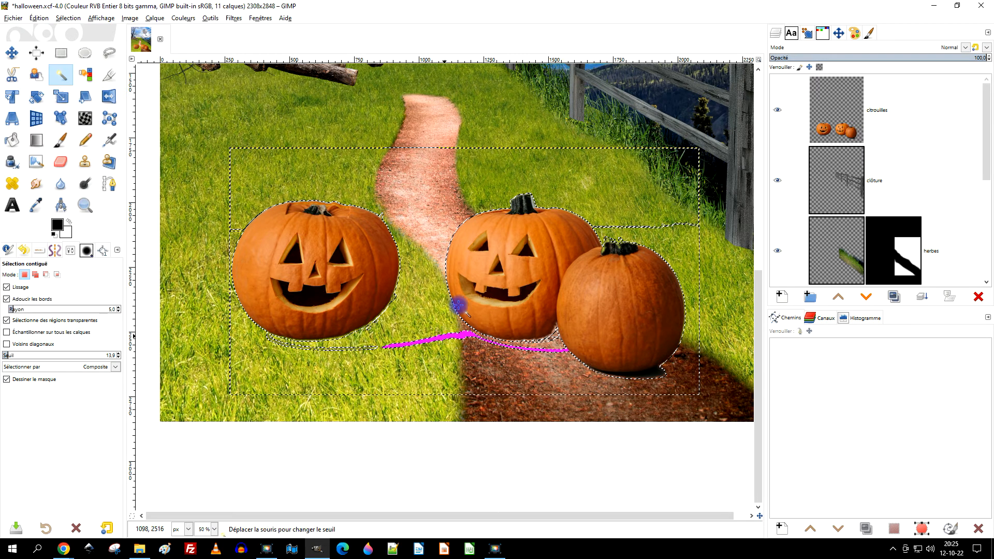
- Fuzzy-select and delete the leftover shadow strips below the carved pumpkins, then trim the edges around all three pumpkins again
key("Delete")
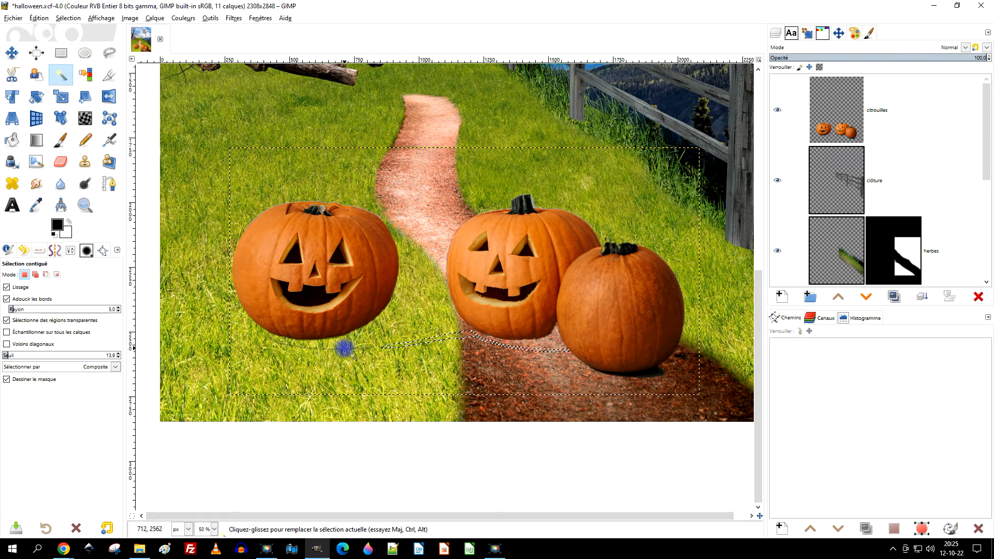
left_click_drag(348, 345, 350, 345)
key("Delete")
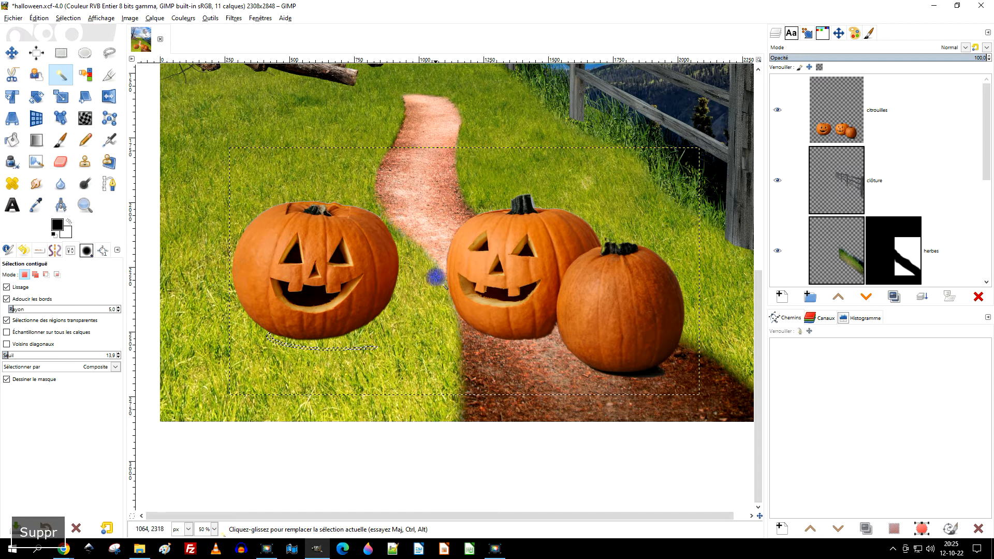
left_click(411, 166)
key("Delete")
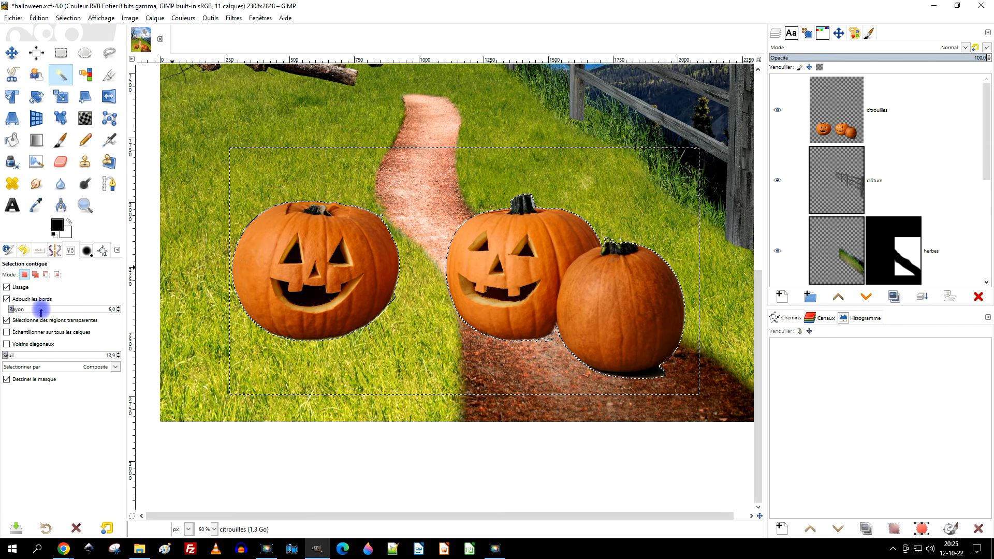
key("Delete")
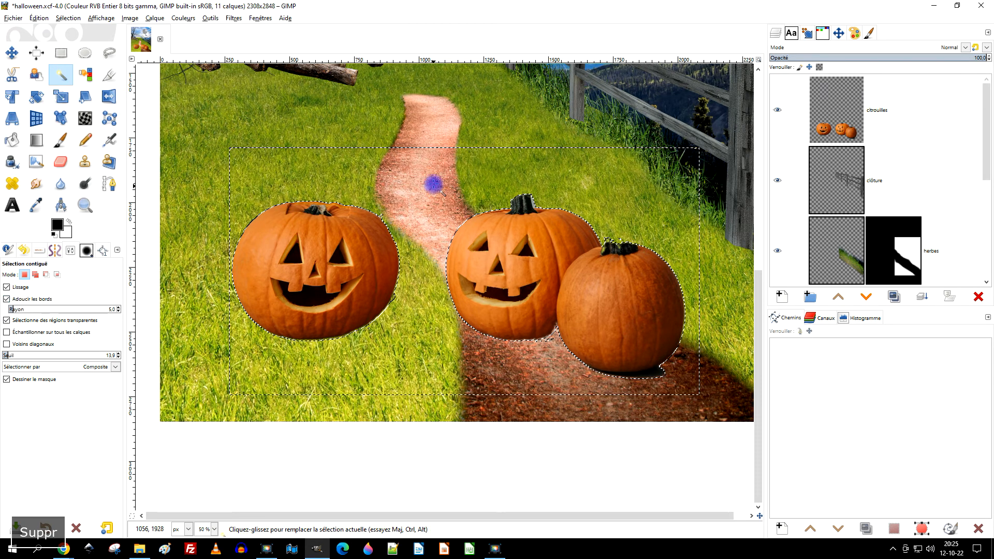
- Fuzzy-select and delete the pale patch beside the middle pumpkin's stem, then reselect the empty area around the pumpkins
scroll(550, 197, "up", 4, "ctrl")
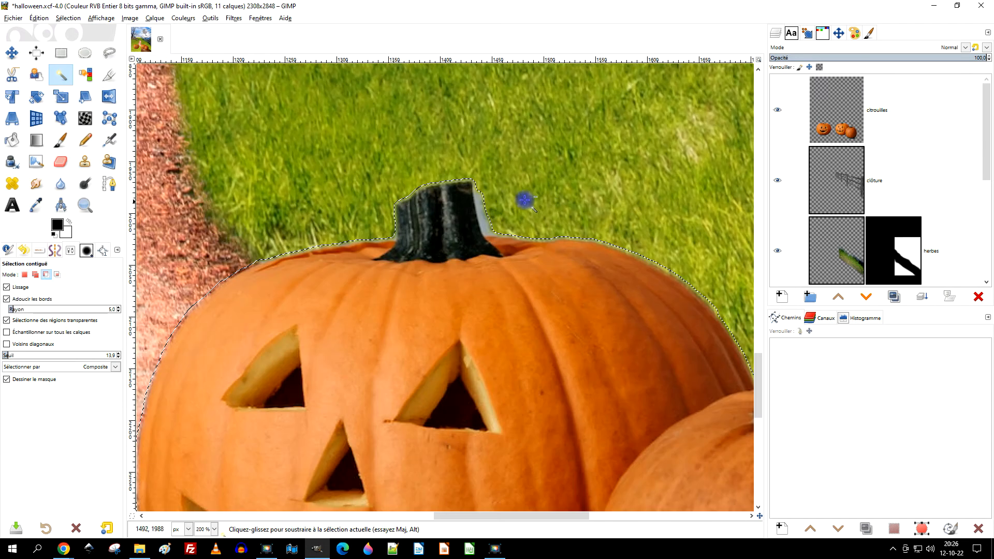
left_click_drag(487, 205, 485, 207)
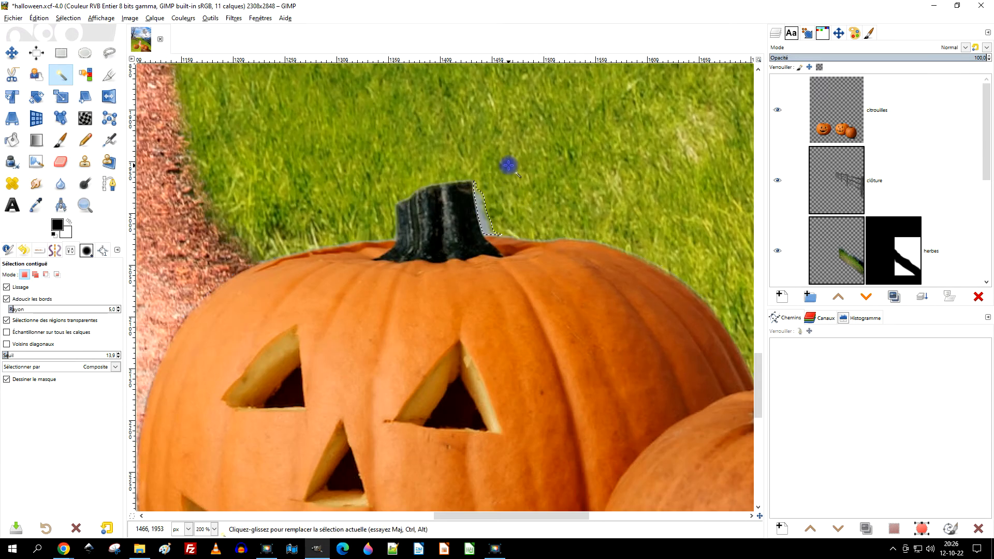
key("Delete")
left_click(541, 233)
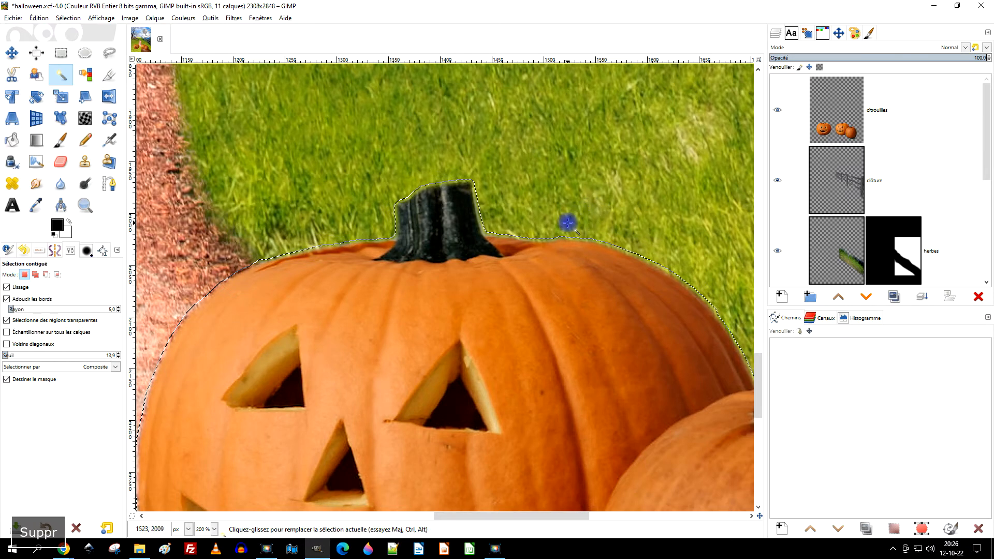
- Clear the selection and erase the dark shadow at the base of the uncarved pumpkin
scroll(567, 223, "down", 4, "ctrl")
left_click_drag(579, 271, 513, 247)
scroll(519, 283, "up", 2, "ctrl")
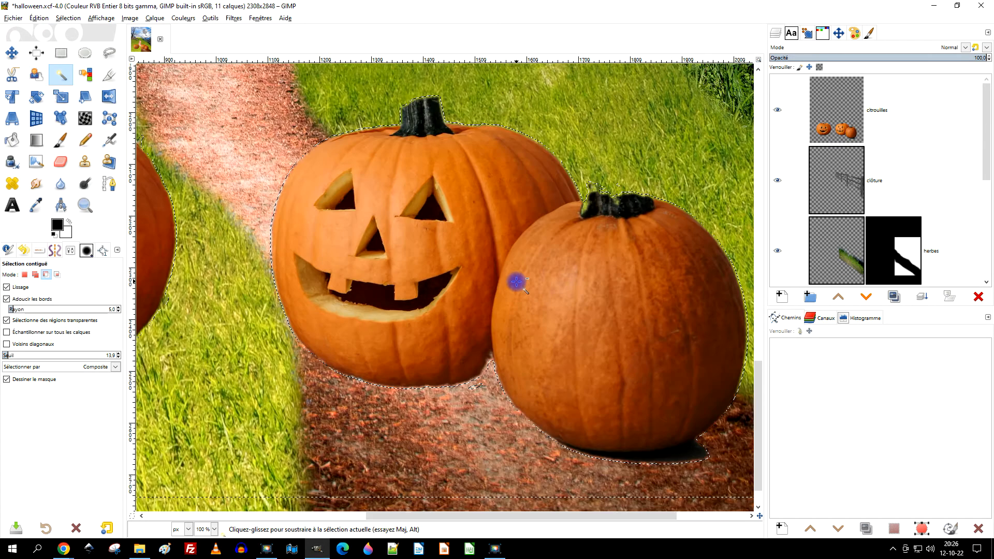
left_click(67, 18)
left_click(81, 45)
key("shift+e")
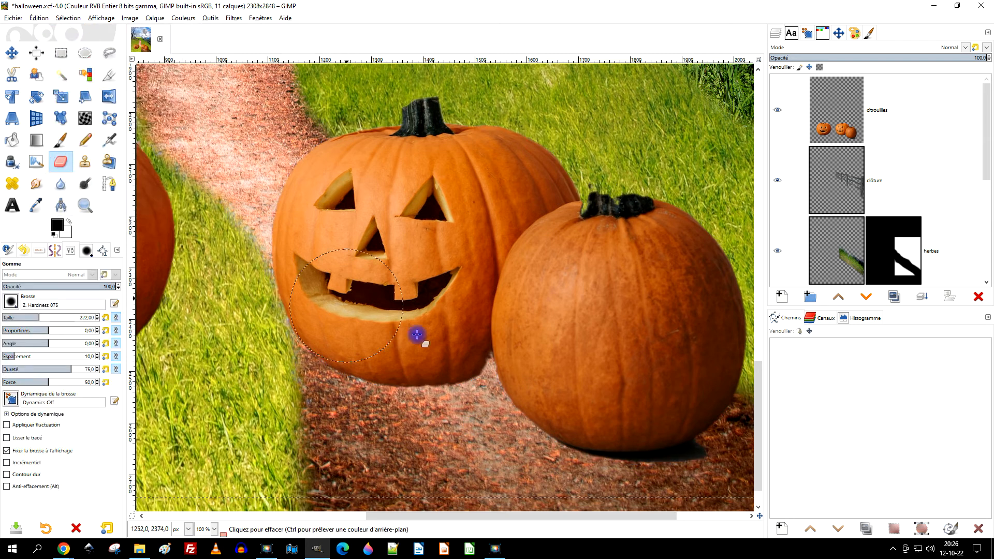
scroll(506, 373, "up", 2, "ctrl")
mouse_move(598, 399)
left_mouse_down()
mouse_move(412, 423)
mouse_move(354, 415)
mouse_move(463, 418)
mouse_move(330, 414)
mouse_move(296, 402)
mouse_move(371, 414)
mouse_move(297, 403)
mouse_move(539, 413)
left_mouse_up()
scroll(583, 402, "down", 4)
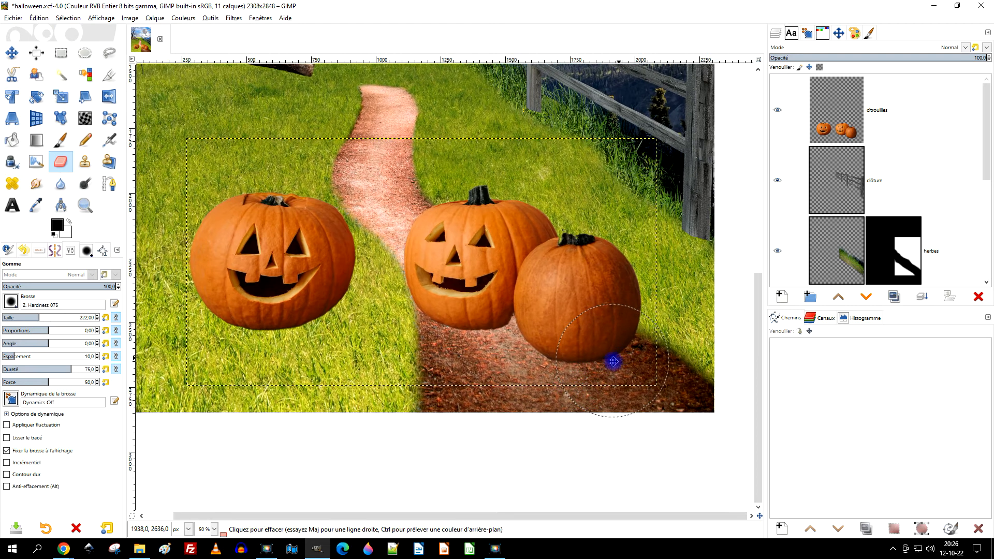
- On the citrouilles layer, draw a rectangular selection of about 714 × 778 px around the left carved pumpkin
left_click_drag(578, 301, 591, 265)
left_click(873, 109)
left_click(60, 53)
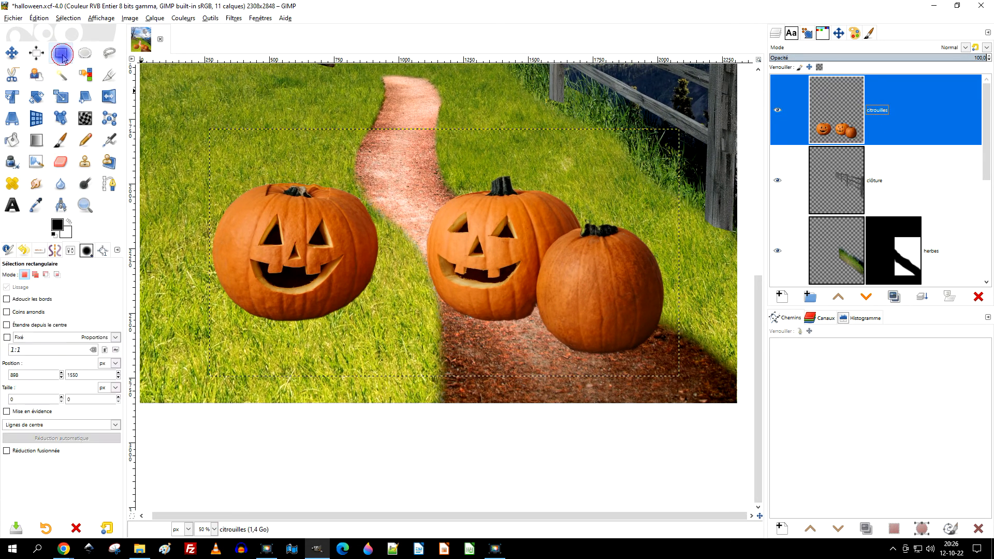
left_click(57, 51)
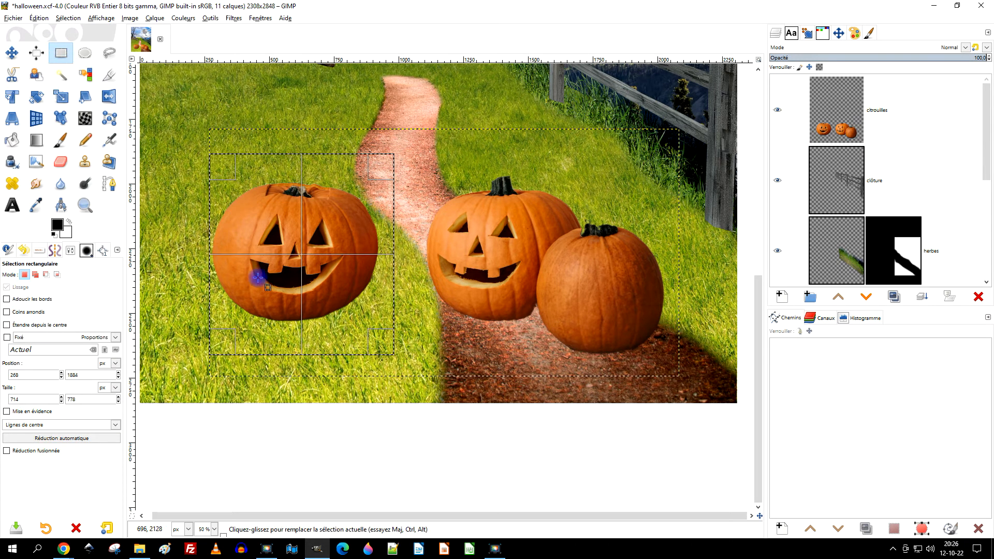
left_click(35, 275)
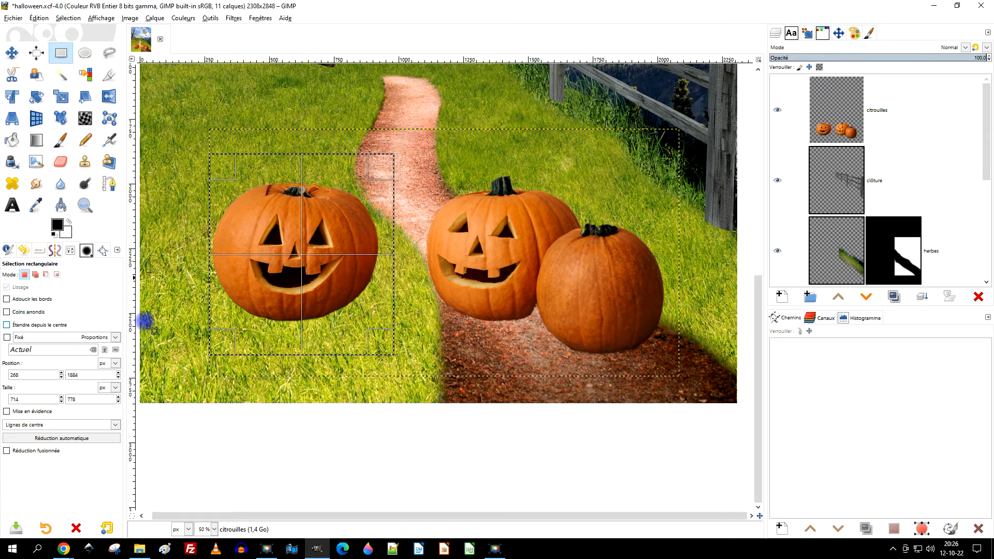
- Cut the selected left pumpkin and paste it onto its own new layer
left_click(39, 18)
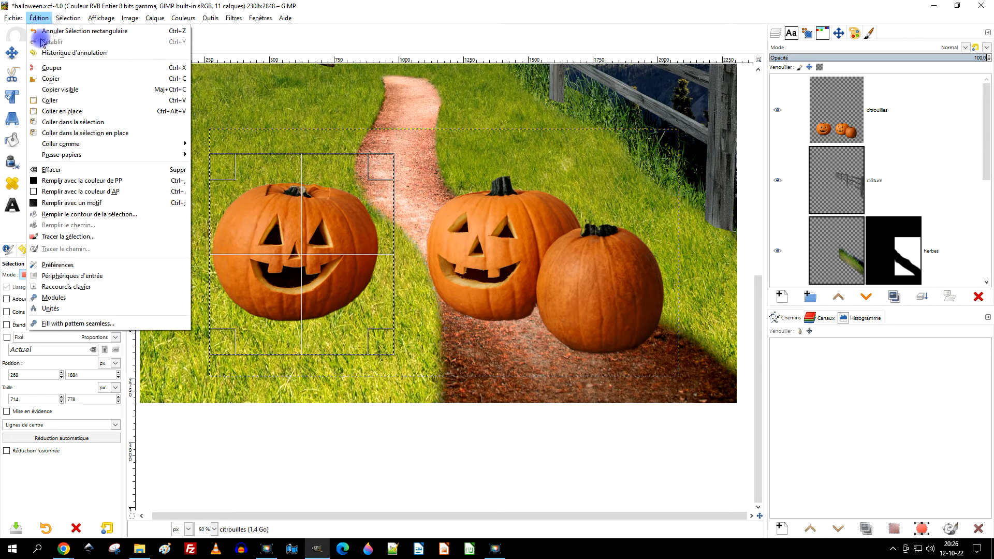
left_click(65, 69)
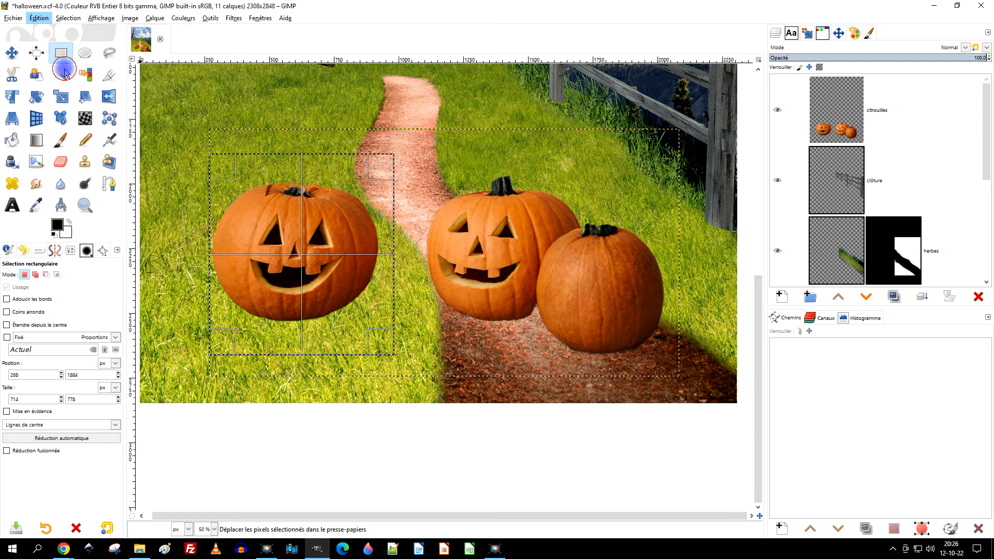
left_click(39, 18)
left_click(72, 100)
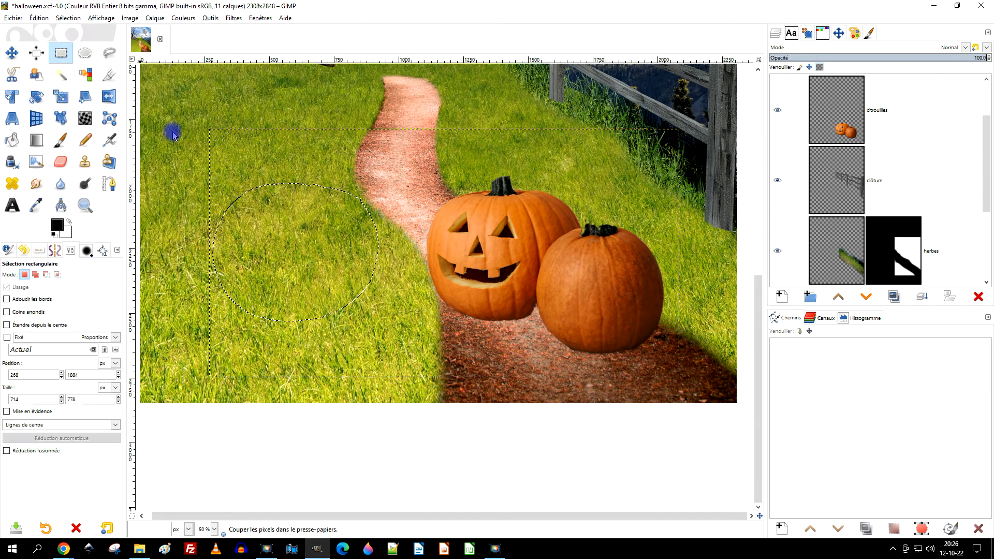
left_click(786, 304)
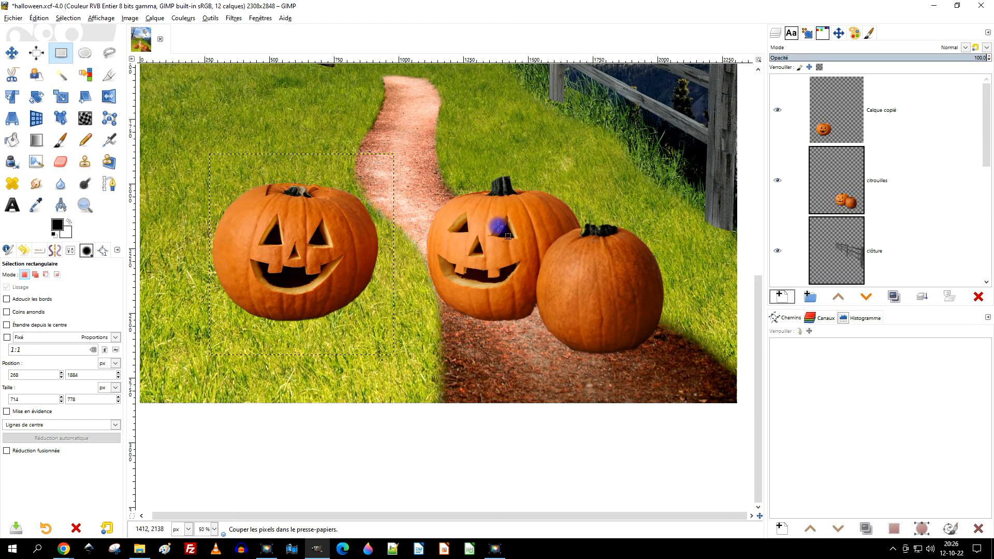
- Select the citrouilles layer and try to crop it to its content
scroll(497, 226, "down", 3)
scroll(533, 251, "up", 3)
left_click(862, 180)
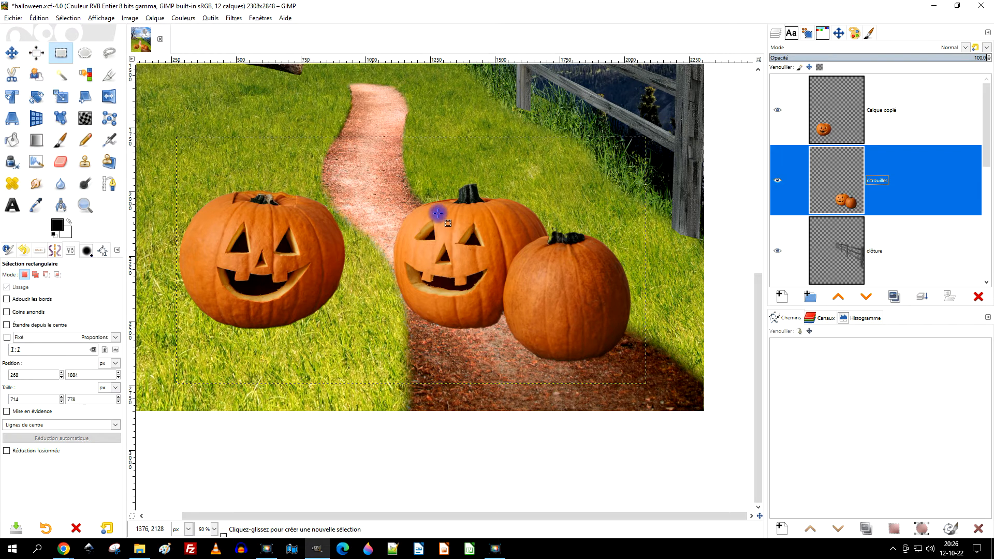
left_click(148, 18)
left_click(202, 186)
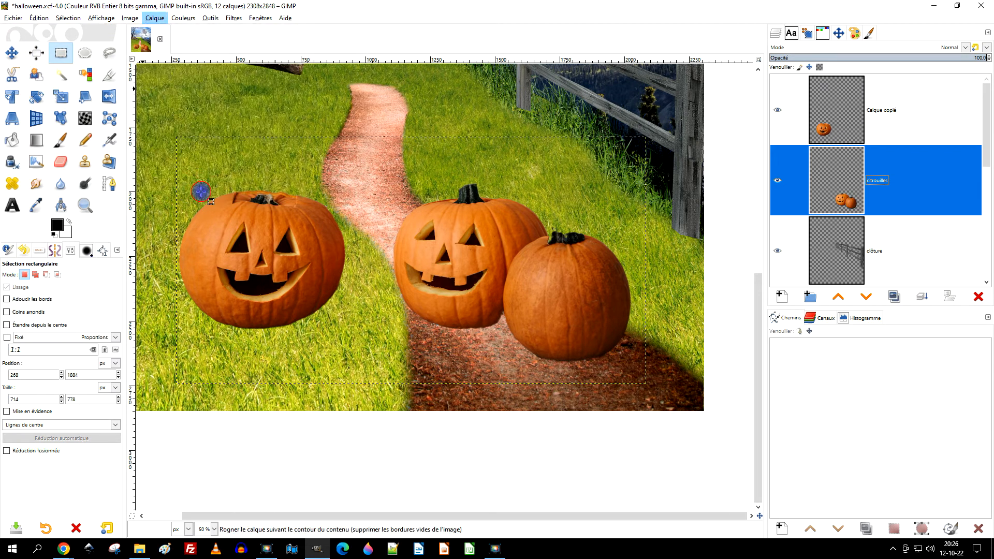
left_click(571, 318)
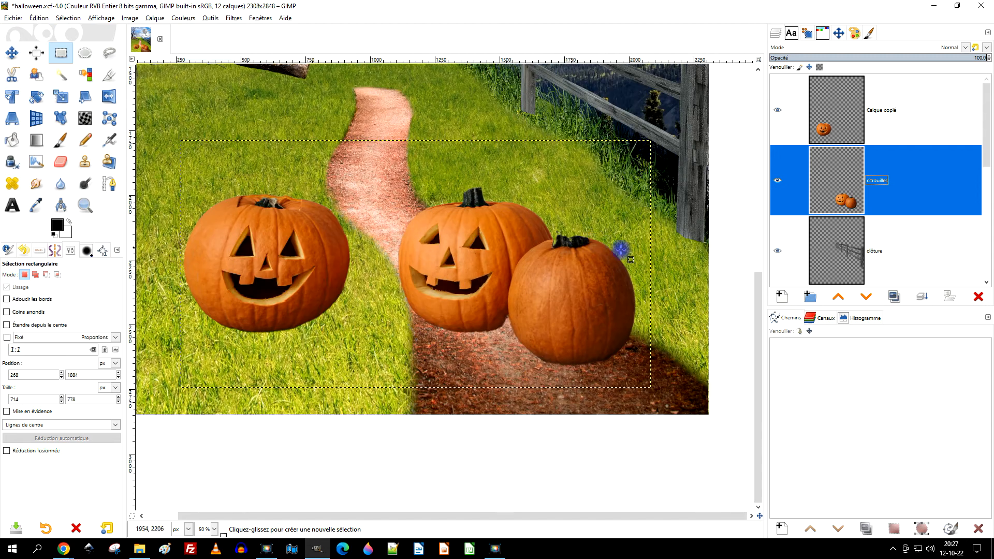
- Crop only the citrouilles layer to about 974 × 788 px around its two overlapping pumpkins
left_click_drag(621, 249, 577, 253)
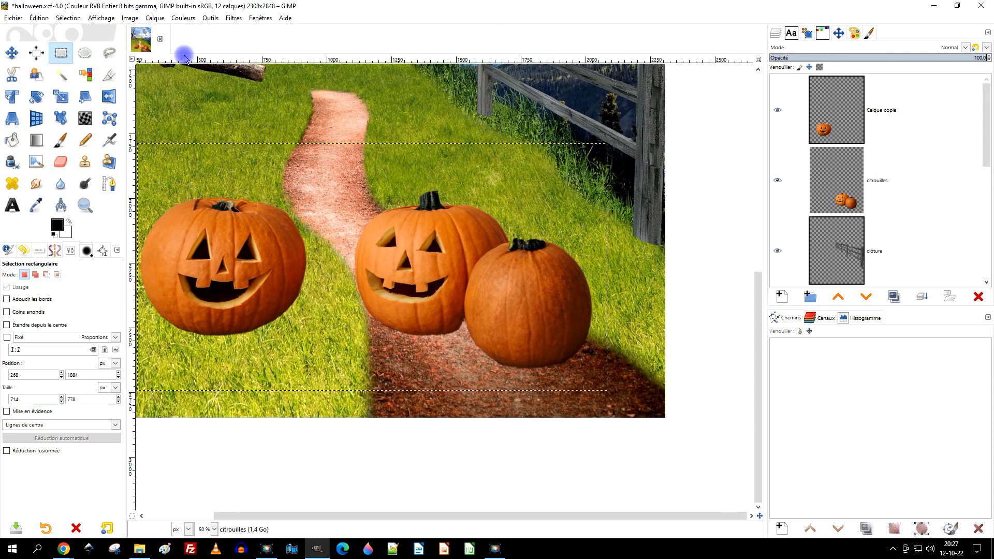
left_click(106, 77)
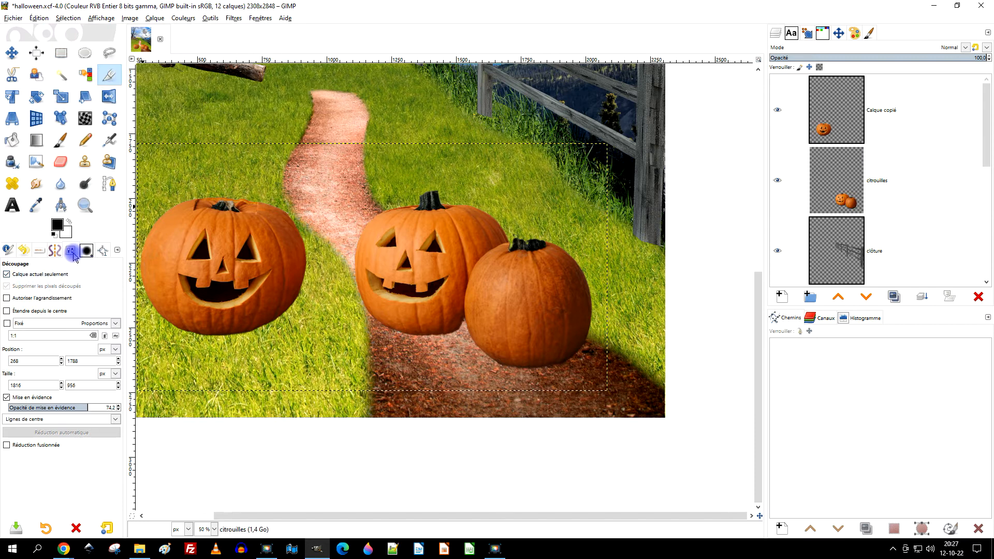
left_click_drag(345, 172, 596, 375)
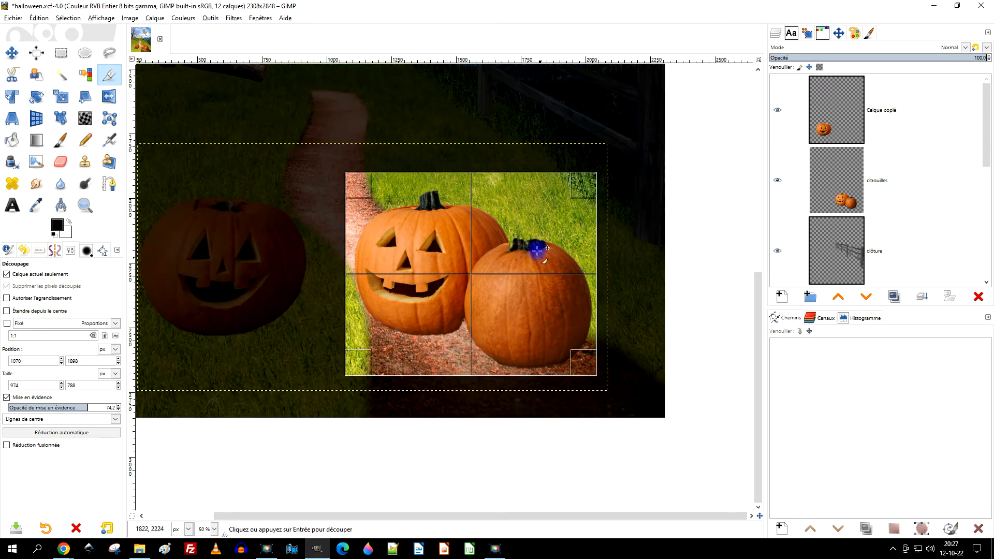
left_click(538, 228)
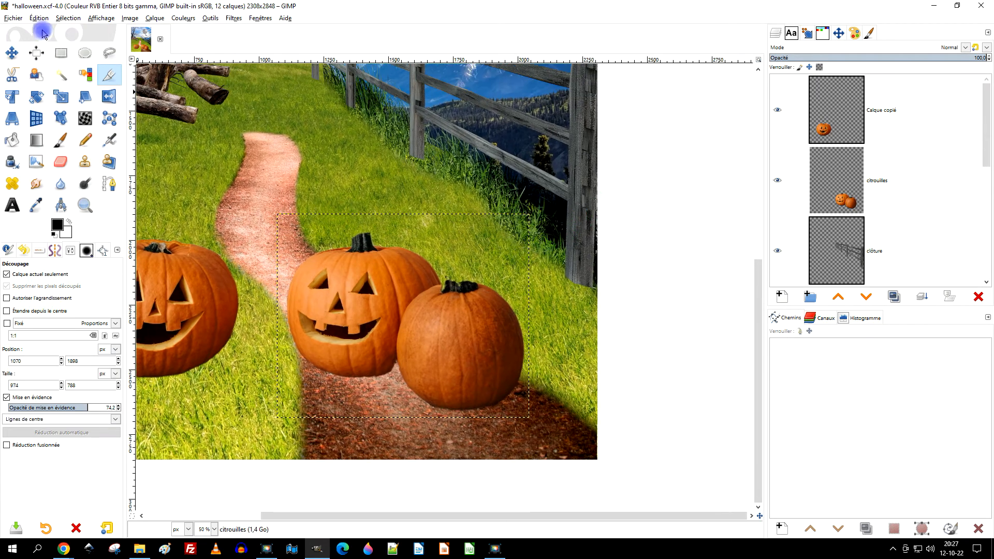
- Move the pair of pumpkins onto the grass beside the path, in front of the wooden fence
left_click(11, 53)
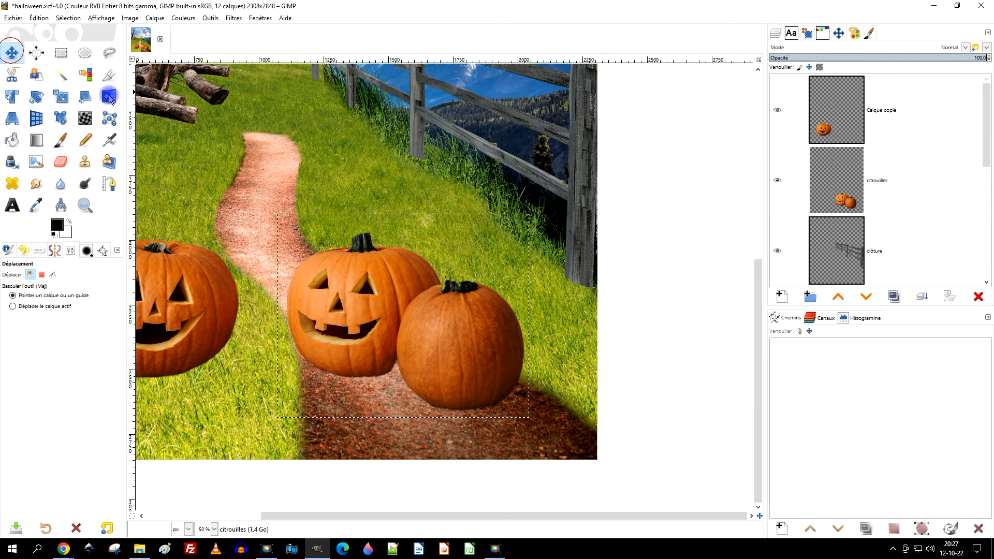
left_click_drag(408, 291, 519, 288)
scroll(483, 182, "down", 1)
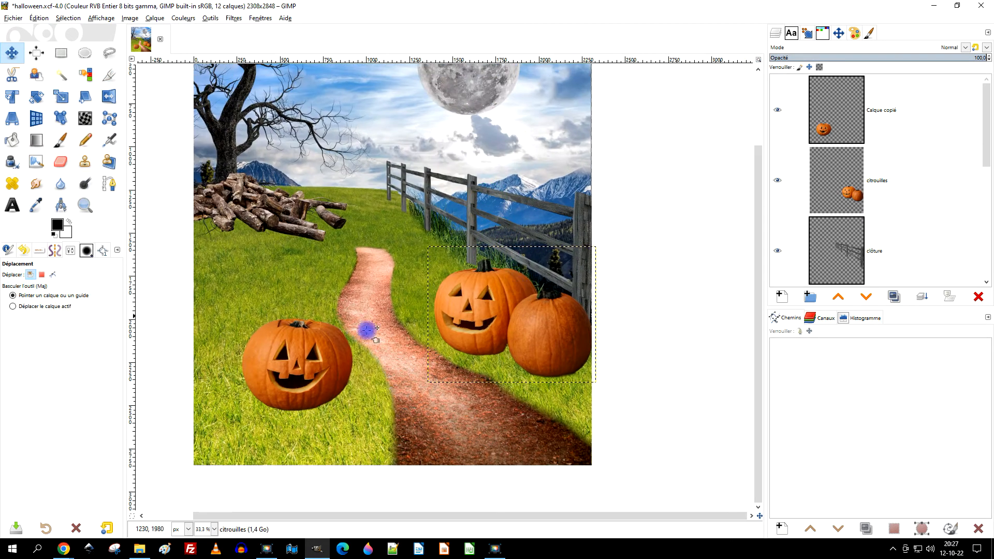
- Move the single carved pumpkin up behind the pair near the fence and lower its layer below citrouilles
left_click(841, 107)
left_click_drag(289, 361, 439, 241)
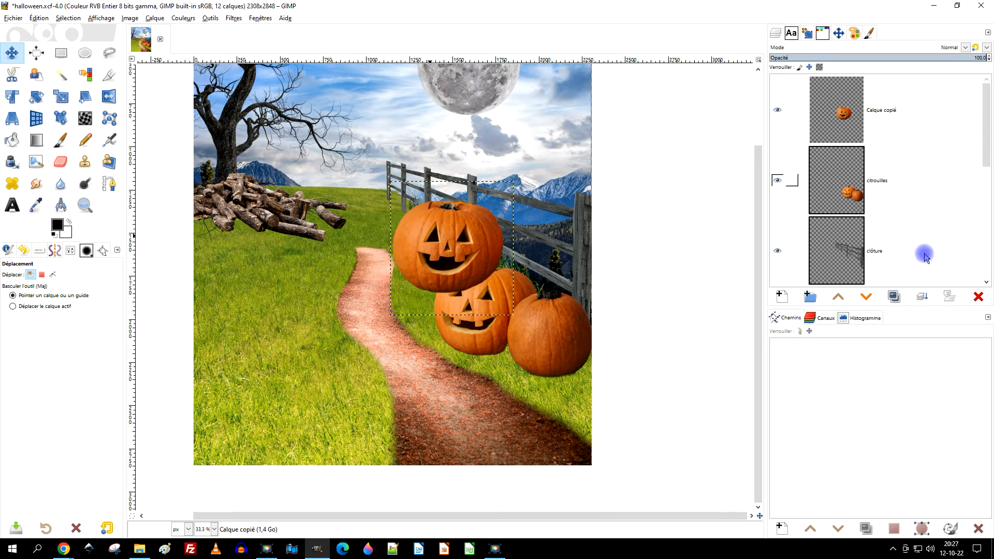
left_click(866, 296)
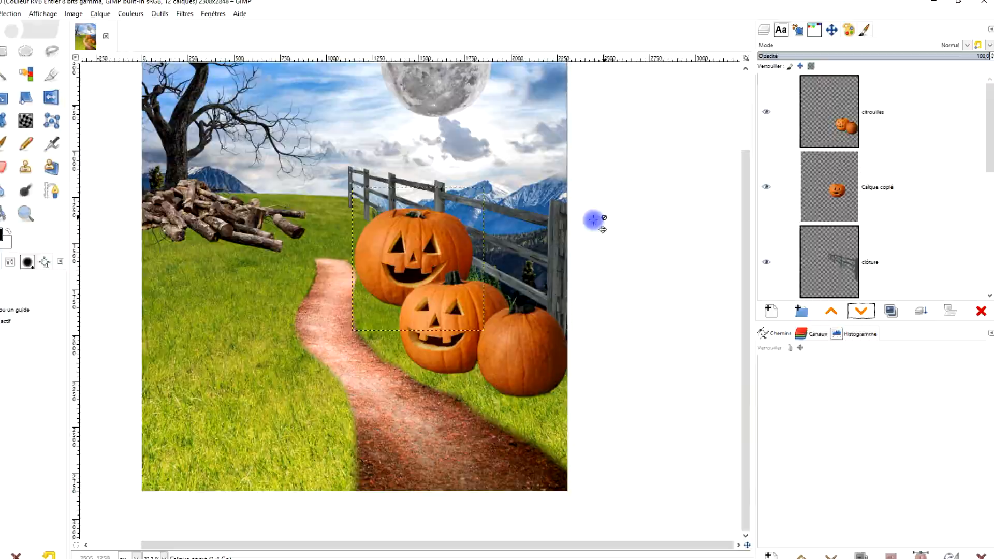
scroll(597, 216, "up", 1)
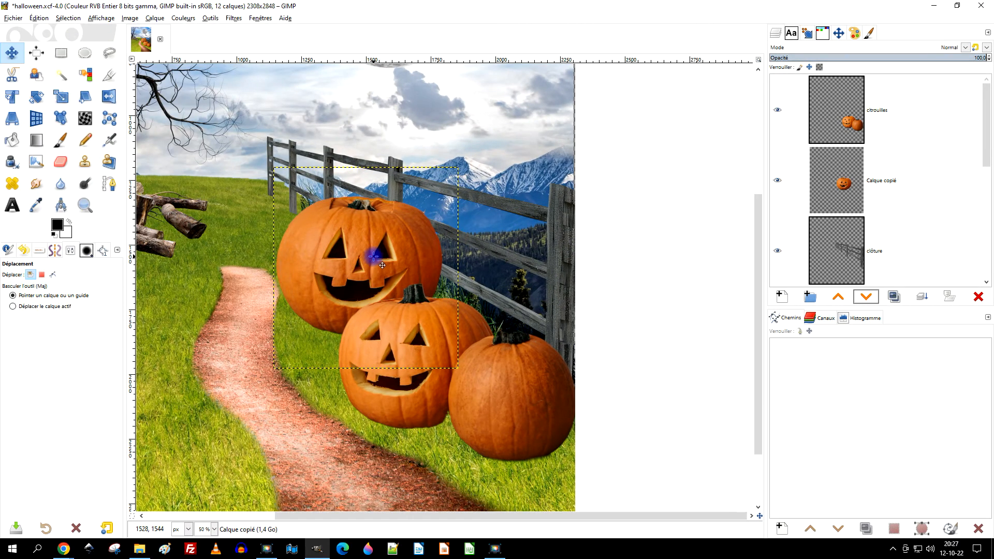
- Shift the pair of pumpkins partly past the image's right edge, and lower the single carved pumpkin so it sits beside them
left_click_drag(393, 257, 398, 282)
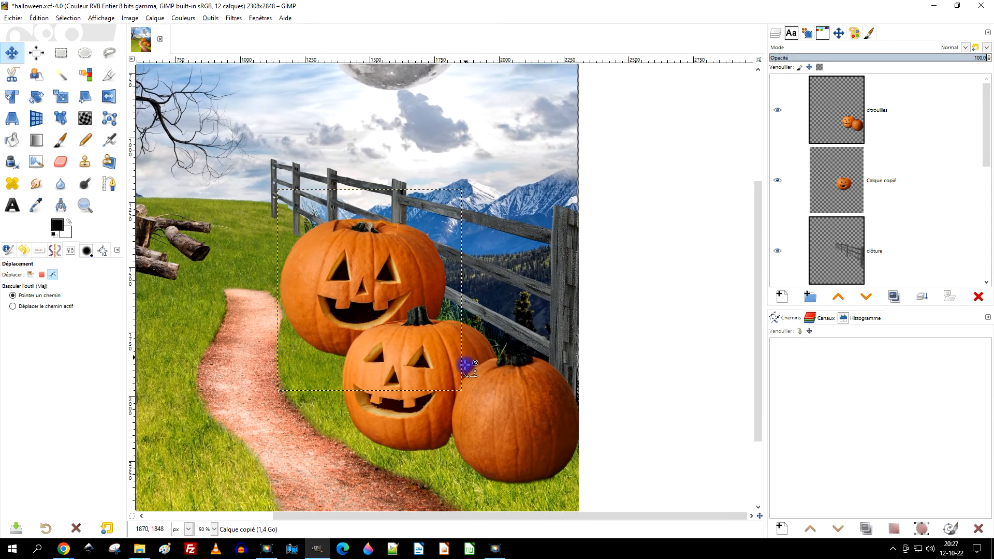
scroll(469, 369, "up", 1)
scroll(495, 368, "down", 1)
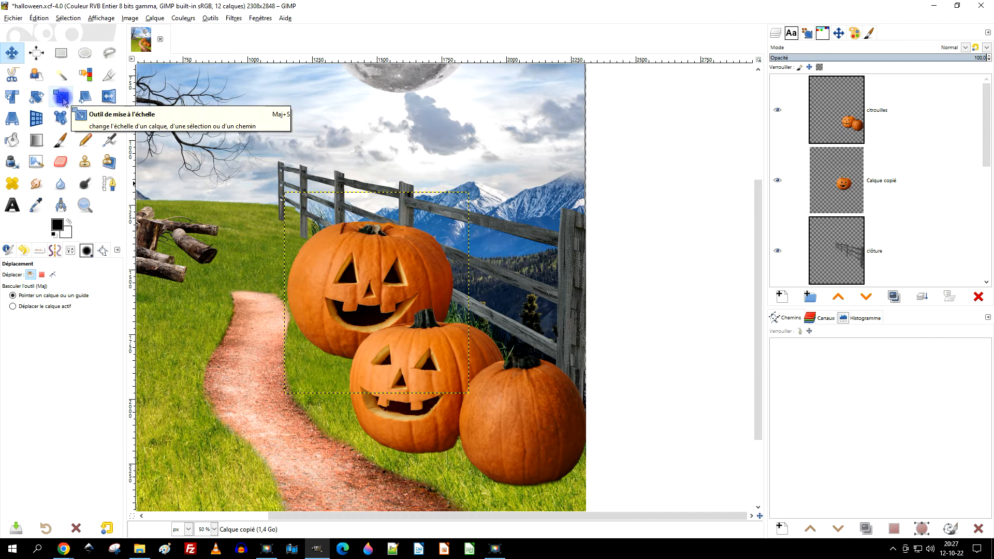
left_click_drag(385, 250, 386, 225)
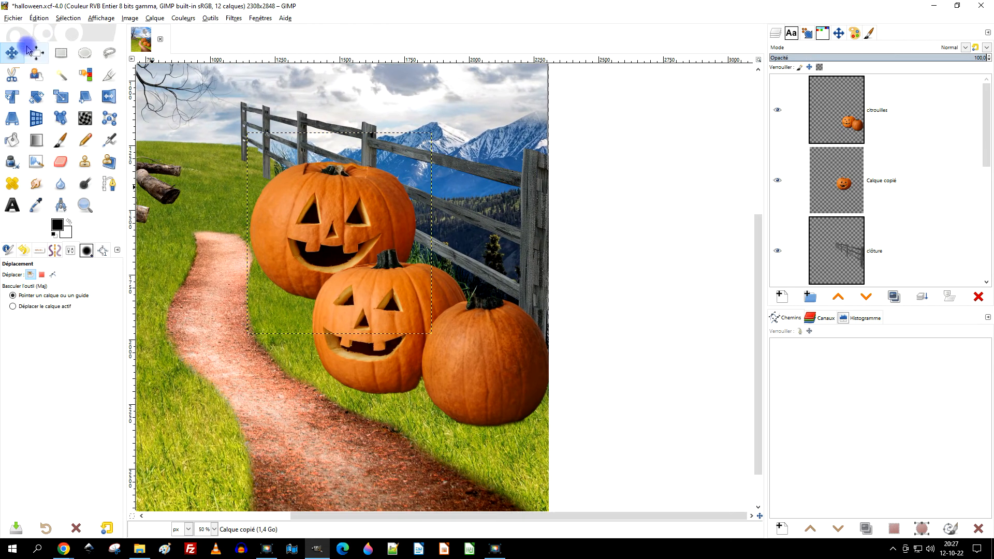
left_click(852, 187)
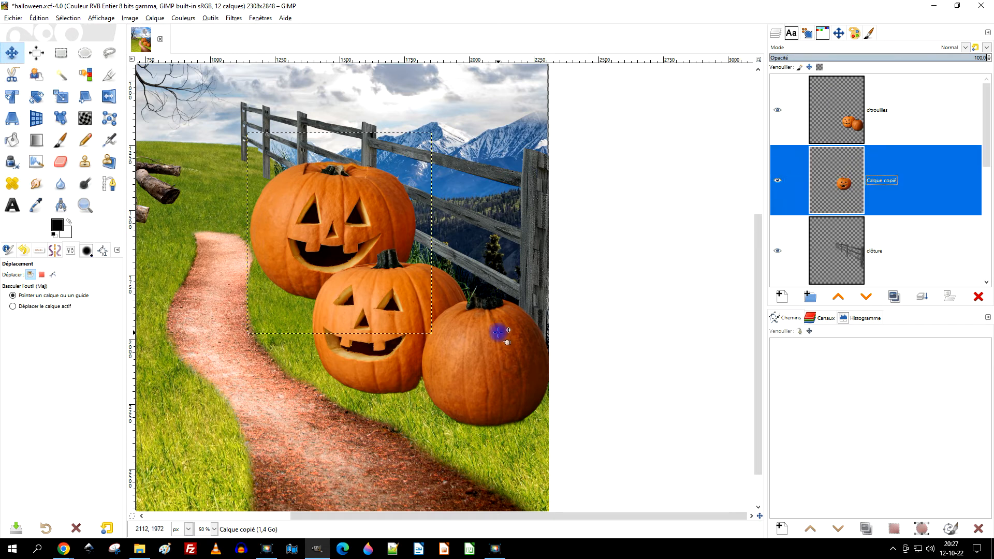
left_click(832, 111)
mouse_move(479, 337)
left_mouse_down()
mouse_move(510, 349)
mouse_move(490, 341)
left_mouse_up()
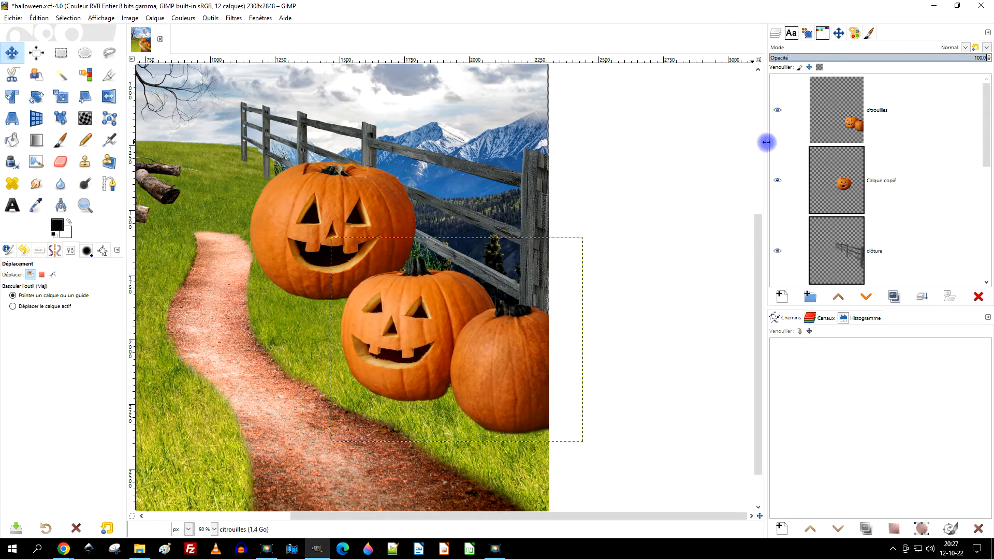
left_click(842, 165)
left_click_drag(367, 192, 366, 223)
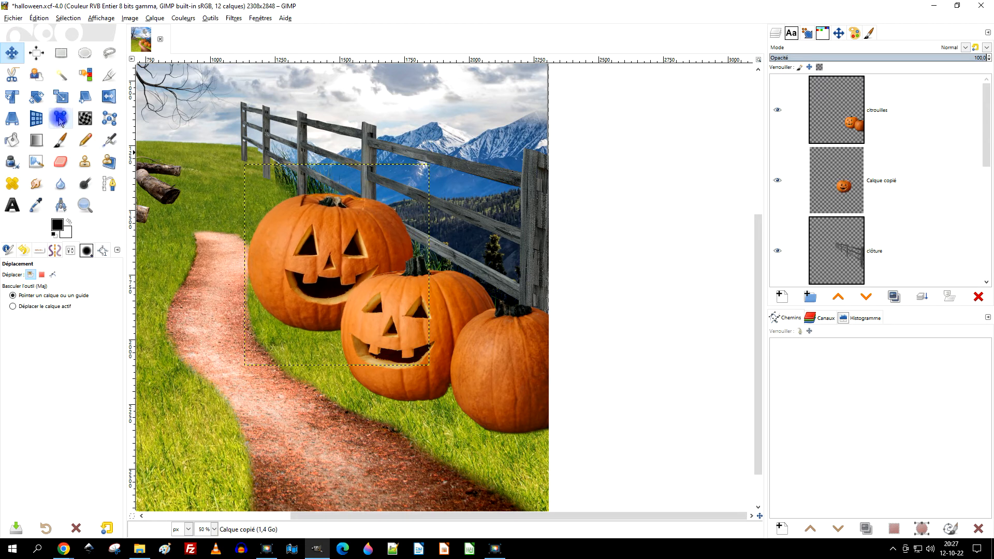
- Scale the single carved pumpkin proportionally to 449 × 489 px and place it just behind the pair, near the fence
left_click(63, 98)
left_click(832, 192)
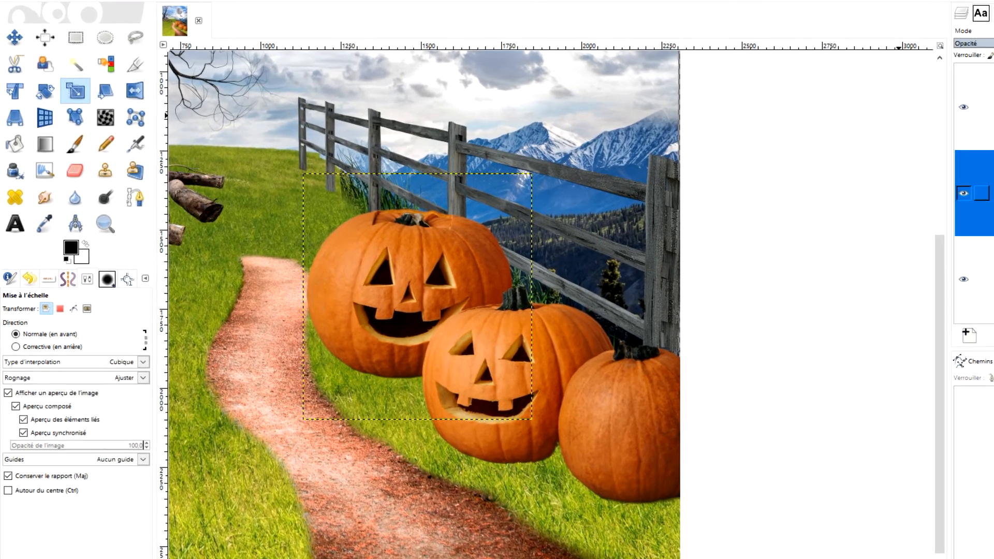
left_click(393, 245)
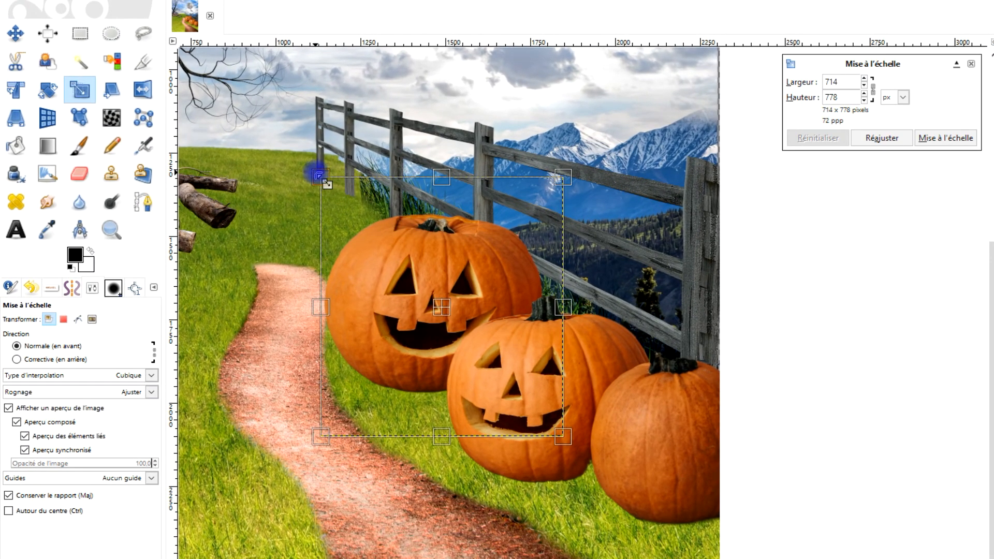
left_click_drag(319, 176, 441, 297)
left_click_drag(484, 357, 479, 322)
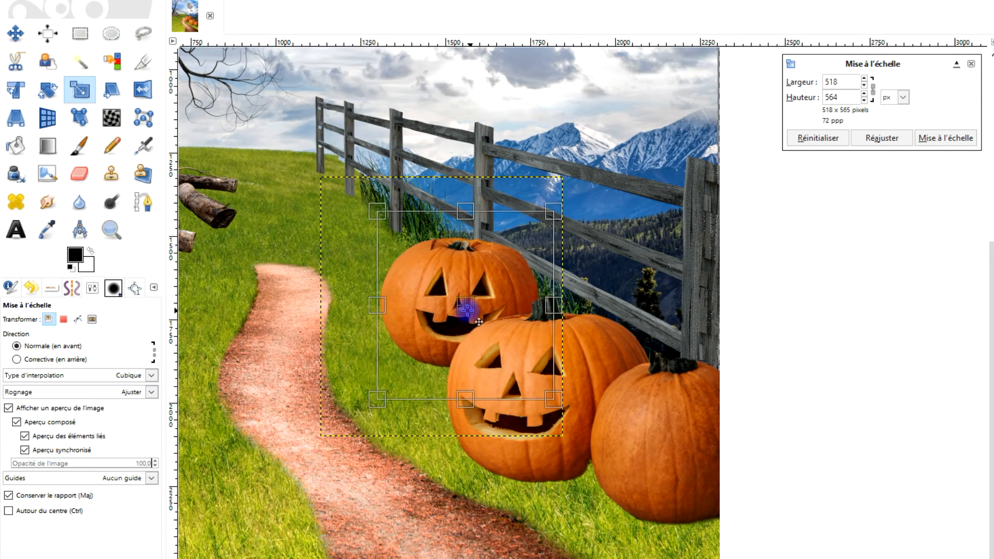
left_click_drag(377, 211, 401, 236)
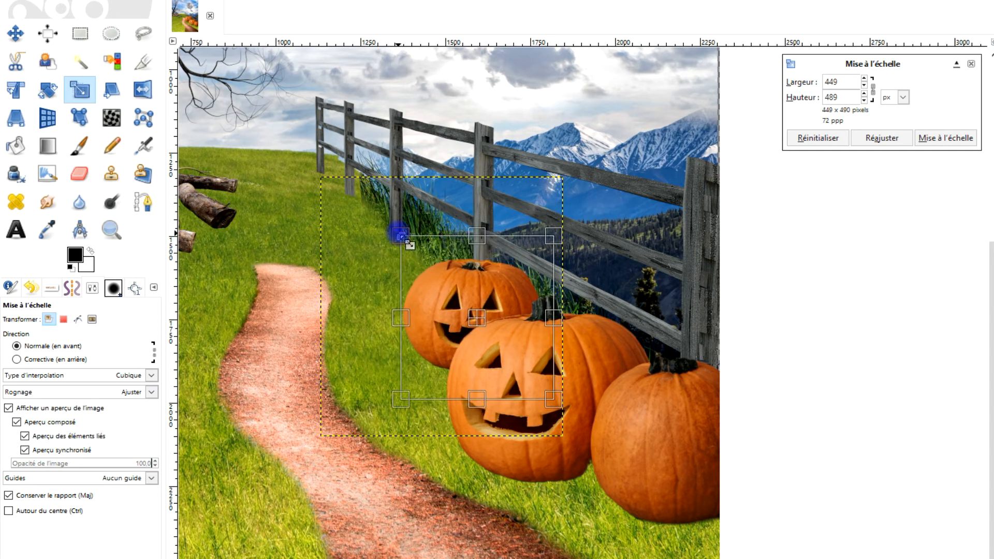
left_click_drag(481, 321, 472, 301)
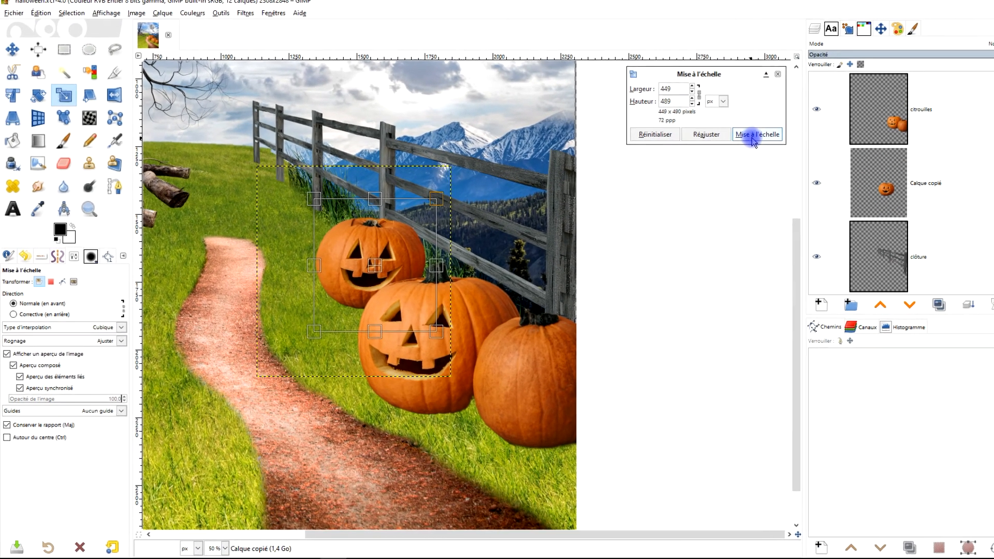
left_click(920, 137)
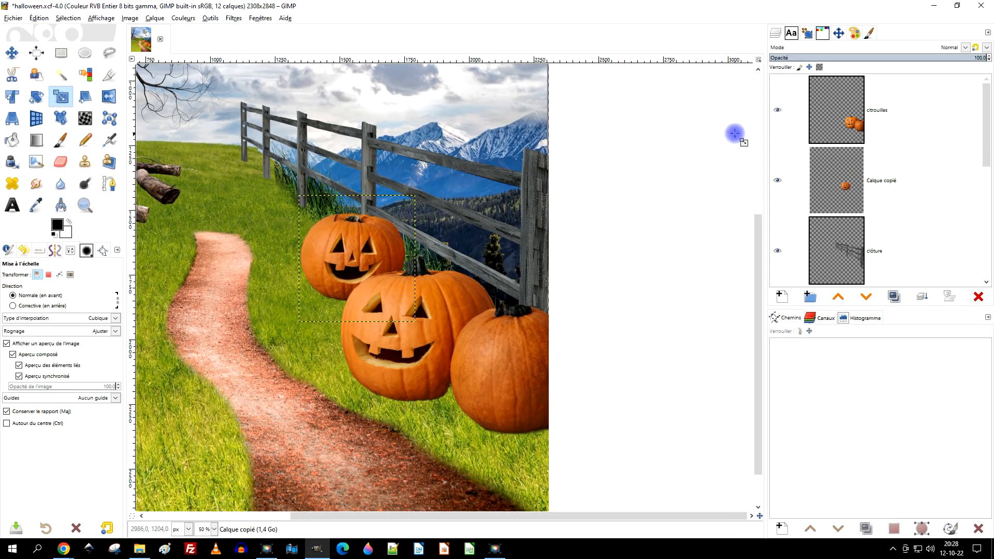
- Create a layer group named citrouilles, place the citrouilles and Calque copié layers inside it, and collapse the group
left_click(911, 123)
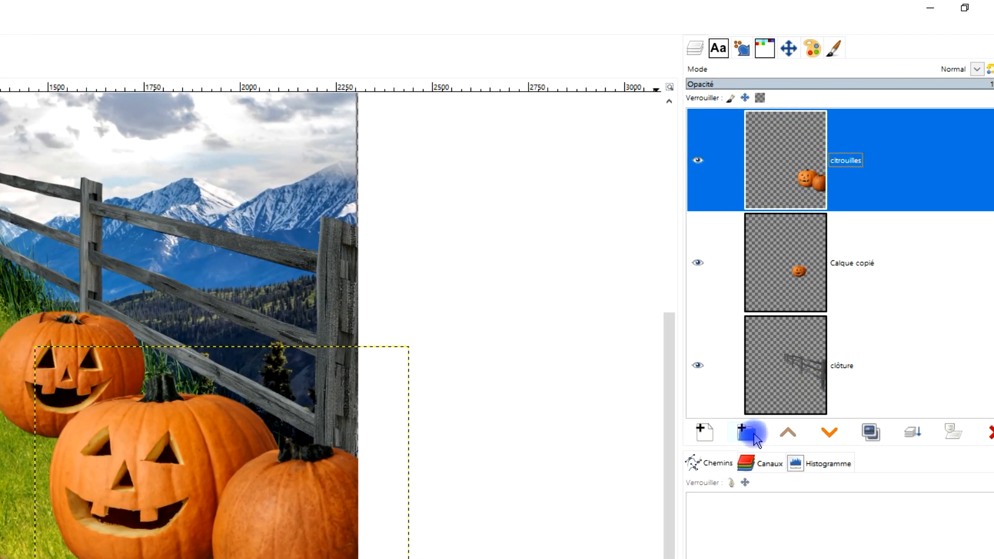
left_click(745, 432)
double_click(861, 160)
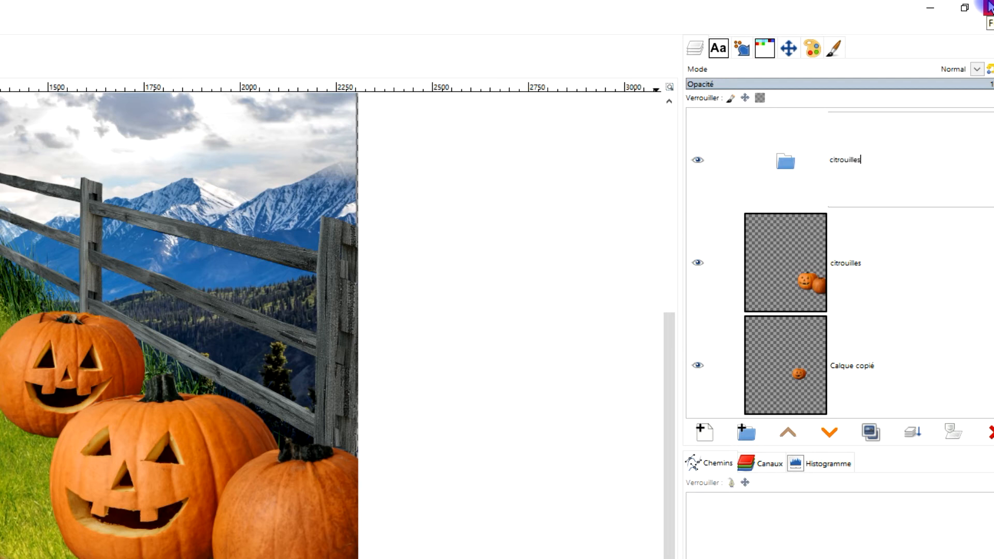
key("Return")
left_click_drag(803, 271, 827, 175)
left_click_drag(780, 355, 827, 175)
left_click(735, 160)
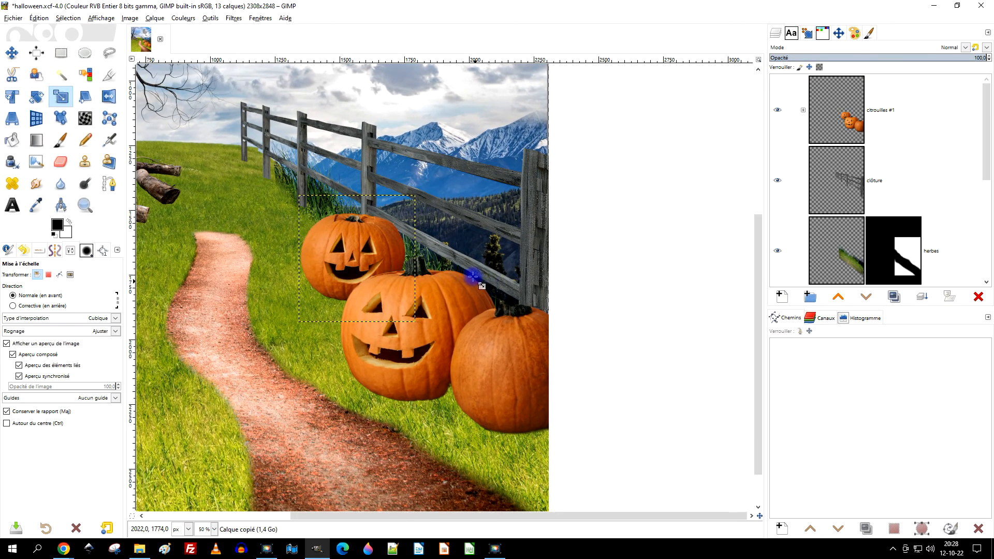
scroll(472, 277, "down", 3)
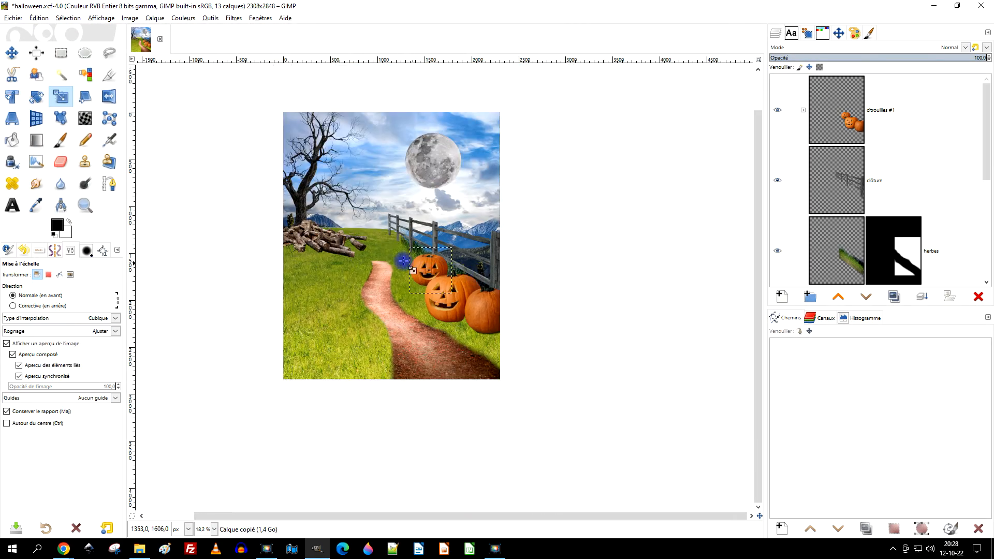
scroll(422, 266, "up", 2)
scroll(581, 200, "down", 1)
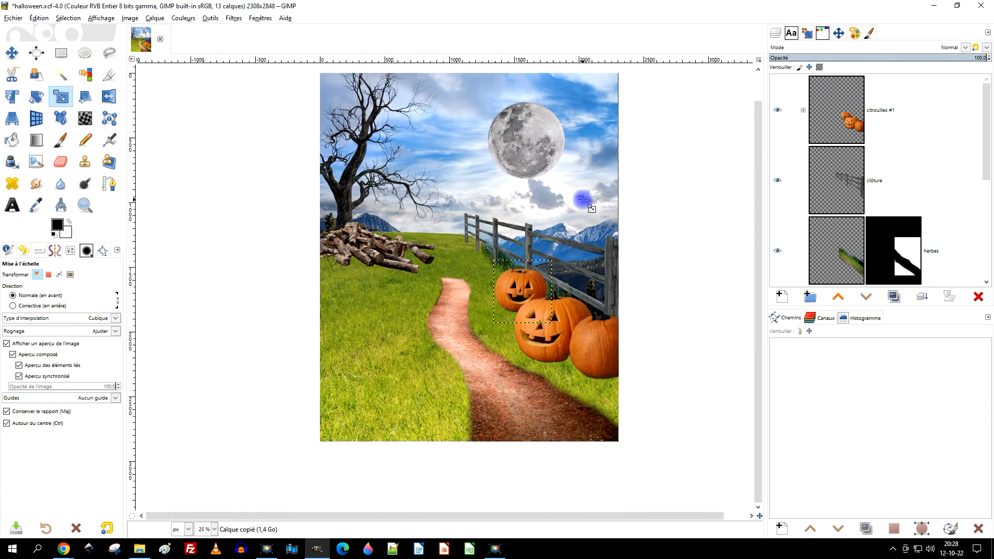
left_click_drag(580, 175, 565, 198)
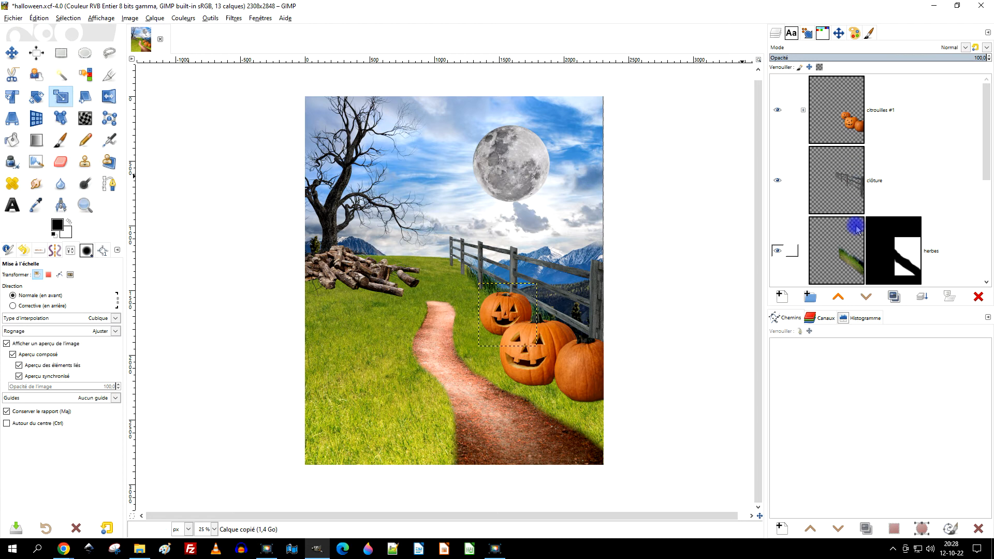
scroll(926, 202, "down", 3)
scroll(929, 197, "up", 3)
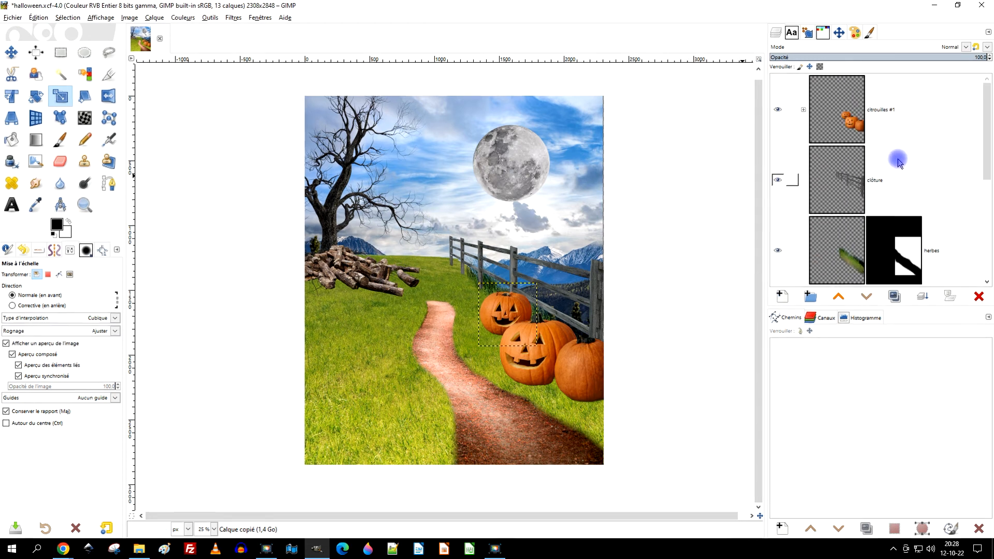
- Create a layer group directly above the clôture layer and name it vidéo2
left_click(898, 162)
left_click(810, 296)
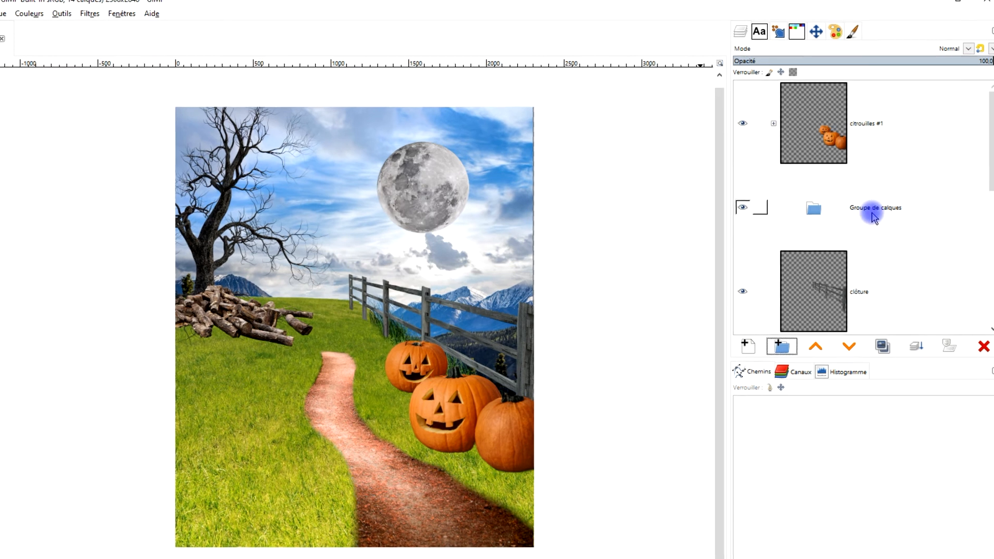
double_click(872, 212)
type("vid")
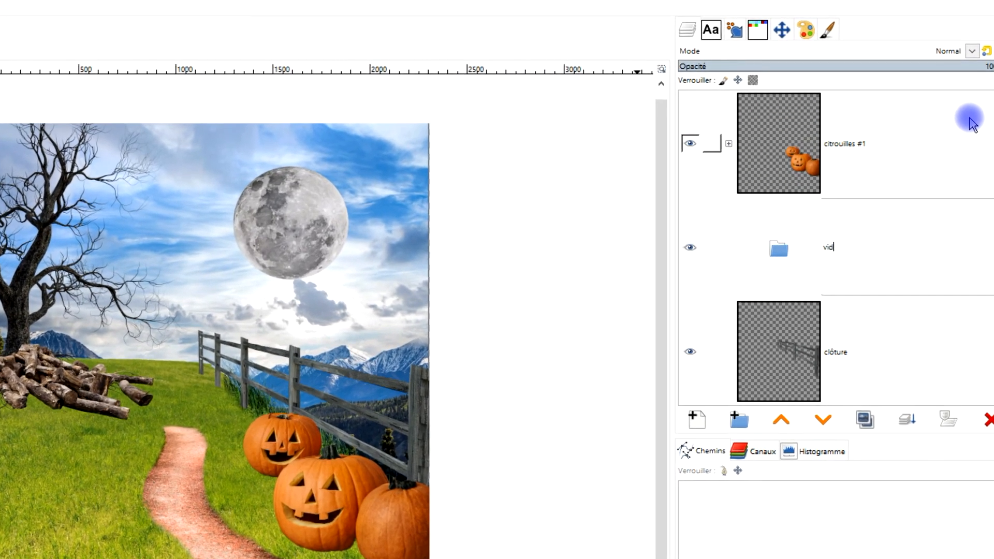
type("éo")
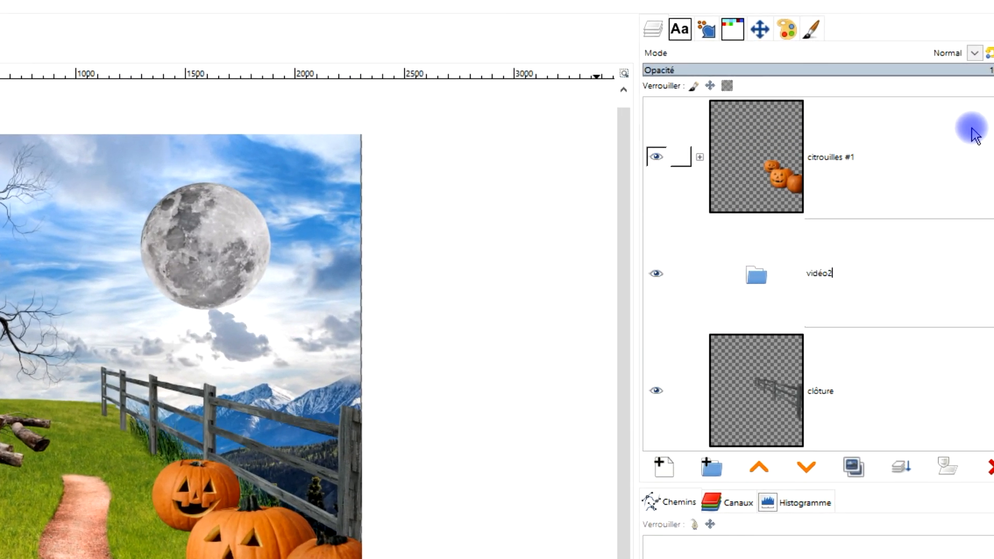
type("2")
key("Return")
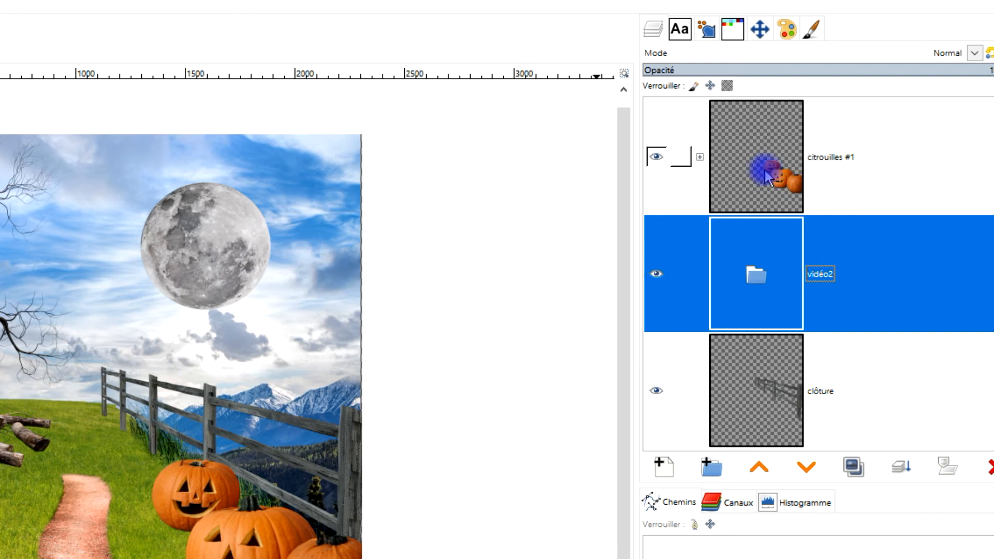
- Place the citrouilles #1 group and the clôture, herbes, troncs d'arbes and arbre layers inside vidéo2, keeping their order, and collapse the group
left_click(755, 136)
left_click_drag(757, 137, 782, 274)
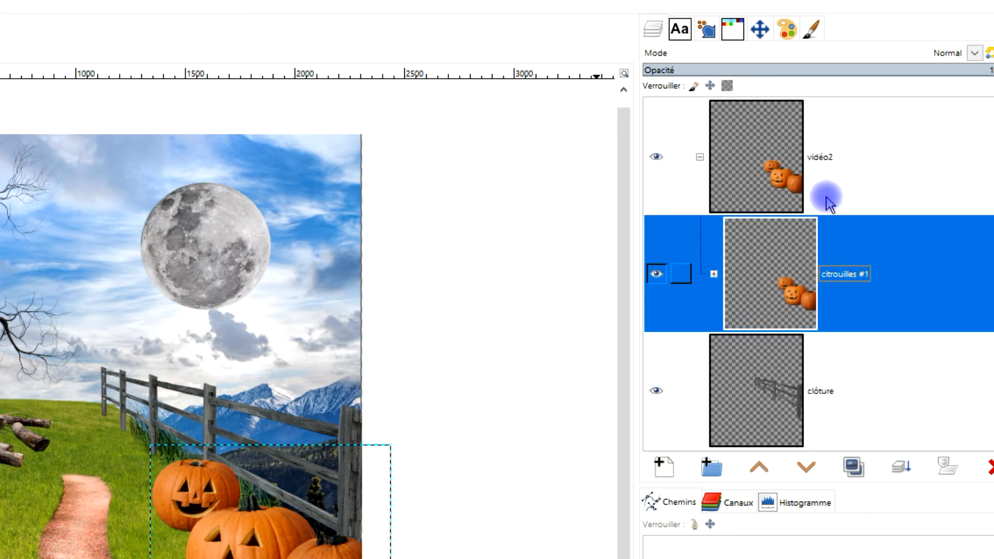
left_click(700, 157)
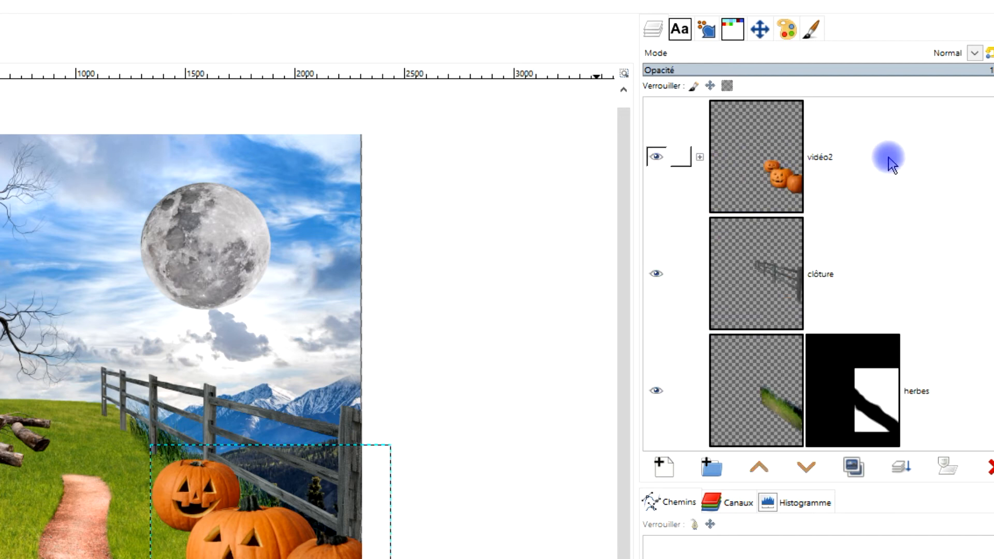
left_click_drag(758, 278, 865, 206)
left_click_drag(769, 224, 796, 198)
scroll(949, 198, "down", 3)
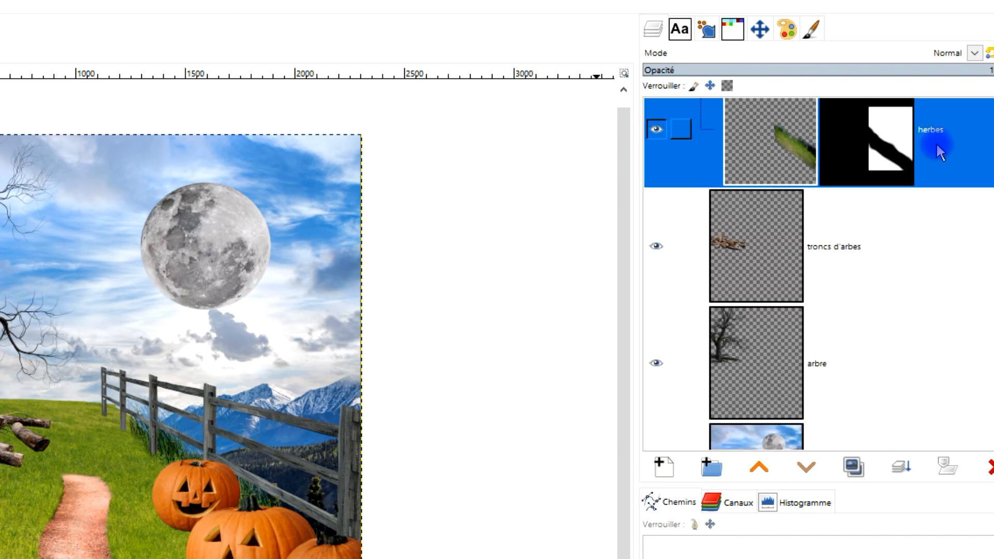
left_click_drag(760, 270, 799, 190)
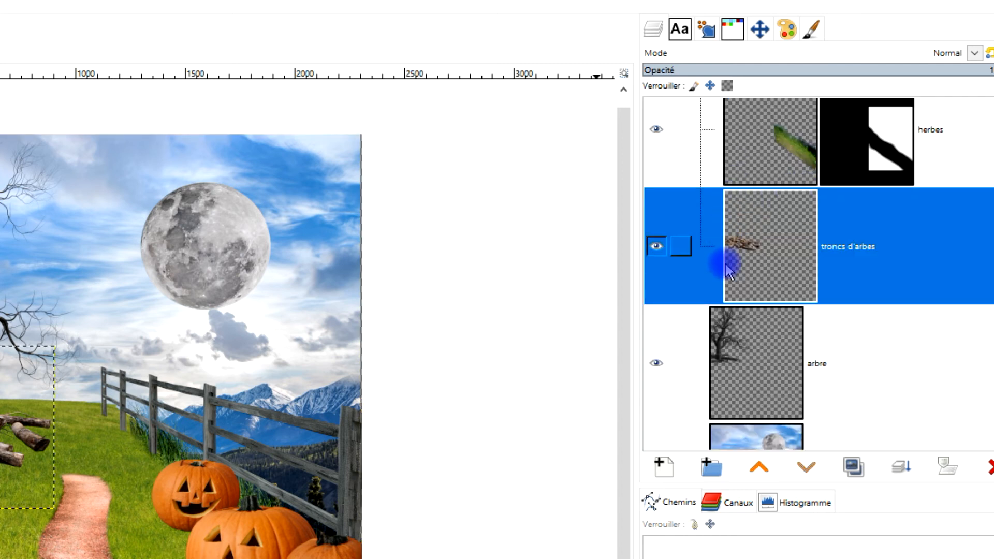
left_click_drag(738, 349, 765, 290)
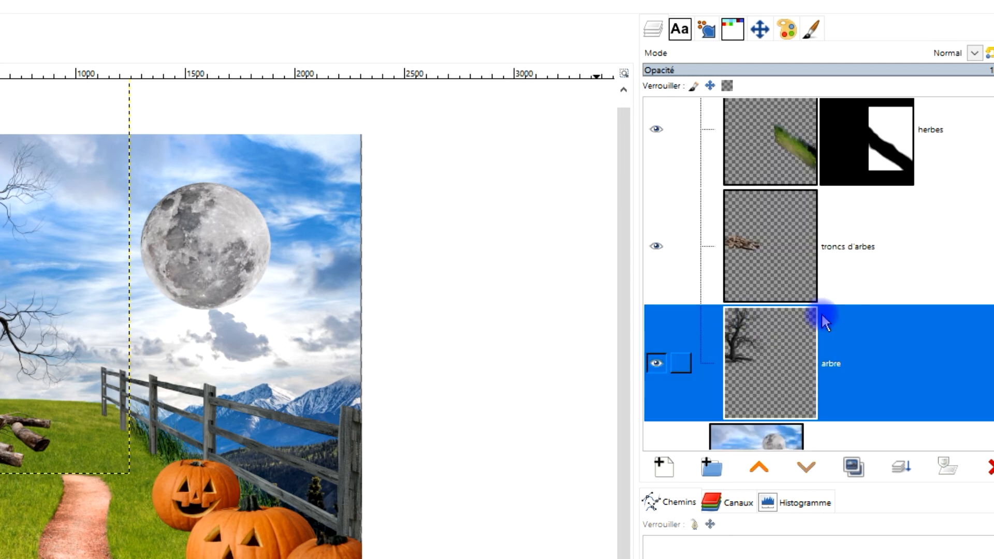
scroll(797, 320, "up", 5)
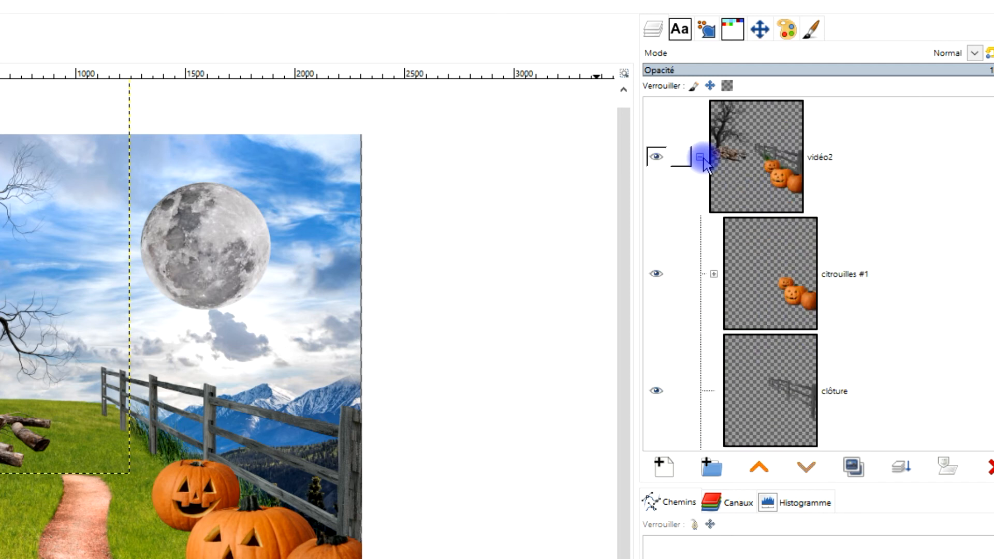
left_click(700, 157)
- Rename the two top-level layer groups in capitals as VIDEO 2 and VIDEO 1
left_click(834, 160)
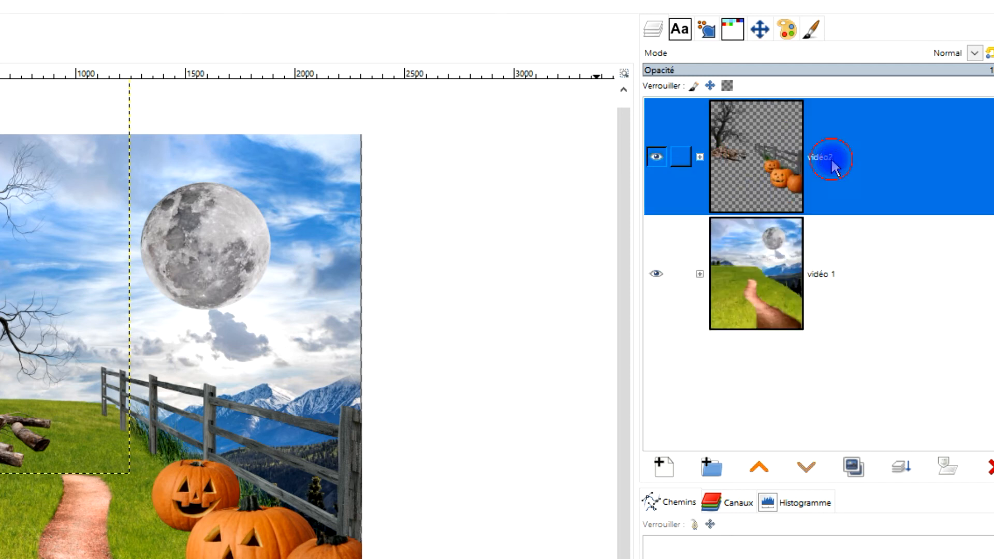
double_click(841, 165)
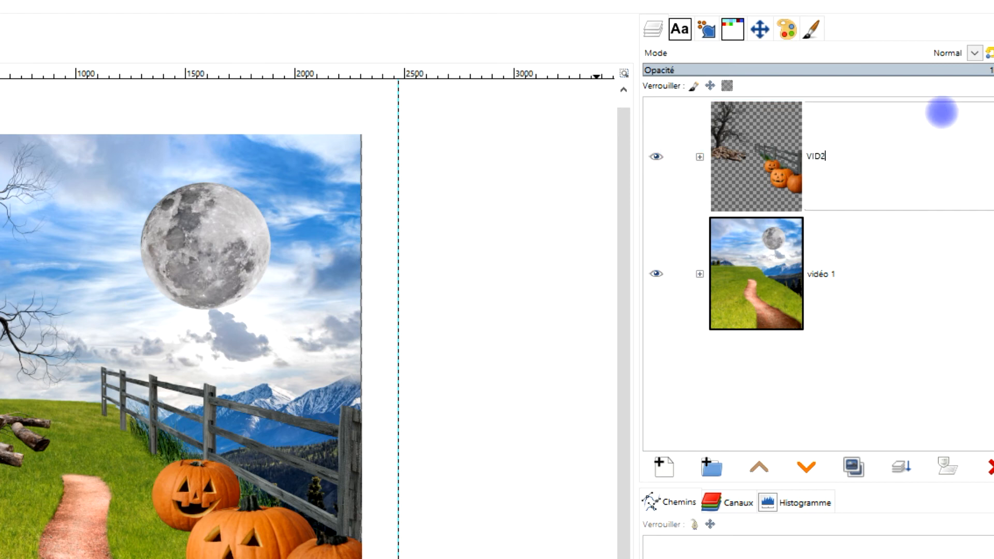
type("VIDEO 2")
left_click(942, 116)
left_click(825, 275)
double_click(825, 275)
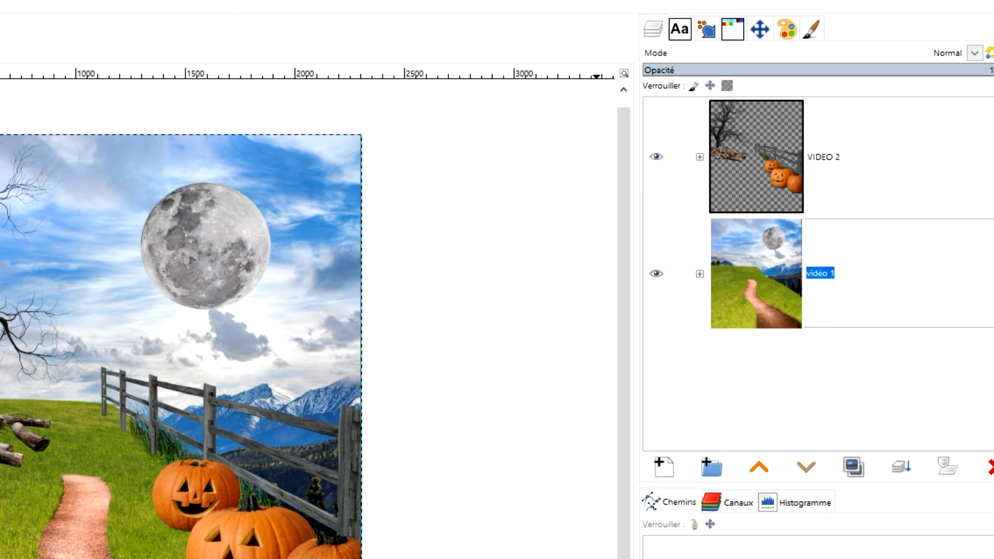
type("VIDEO 1")
key("Return")
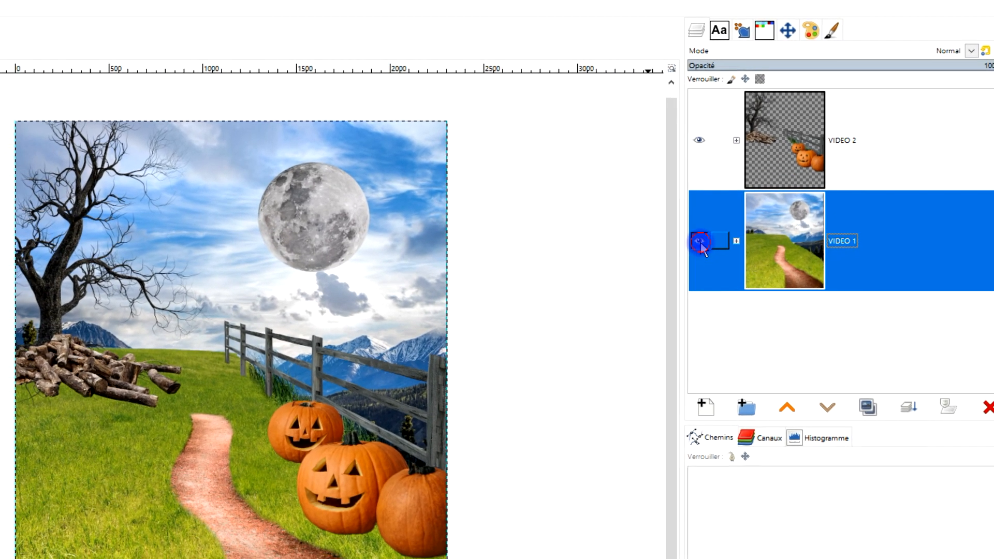
- Hide VIDEO 1 temporarily to check the elements of VIDEO 2 alone, show it again, and look inside the VIDEO 2 group
left_click(665, 267)
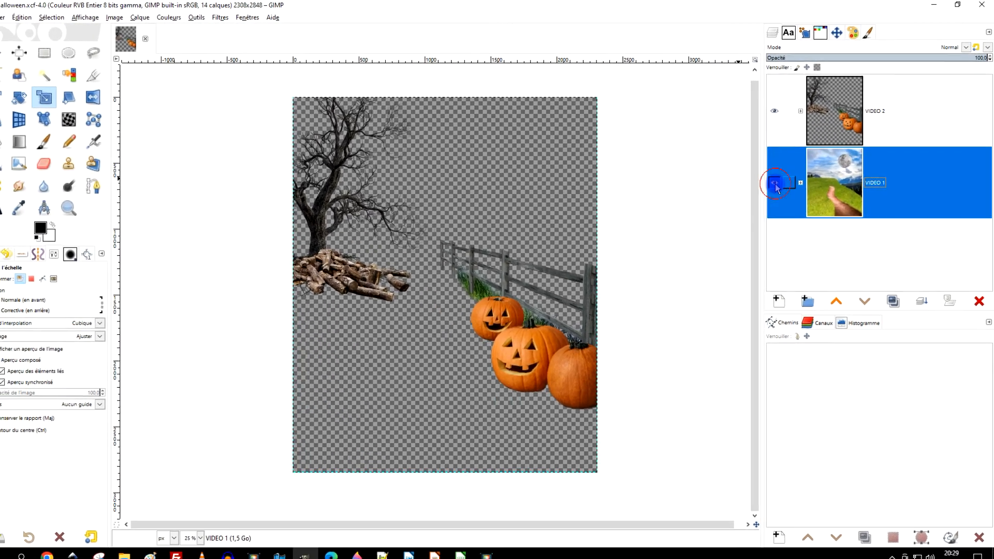
left_click(766, 189)
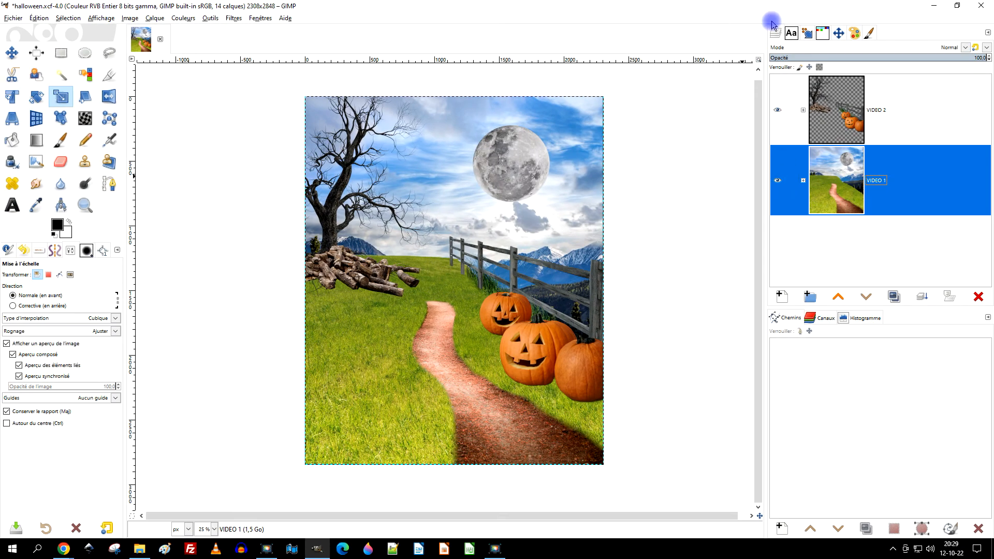
left_click(803, 111)
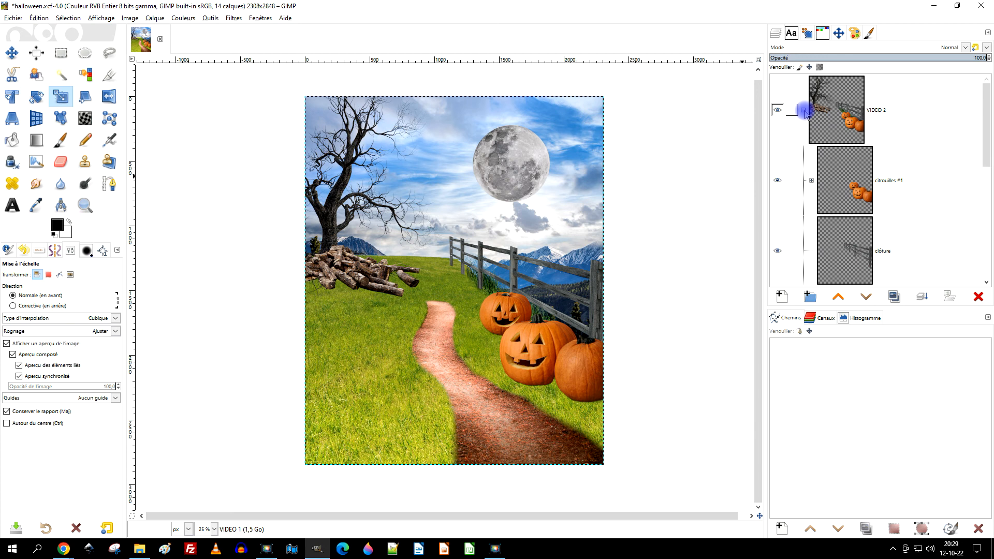
left_click(804, 110)
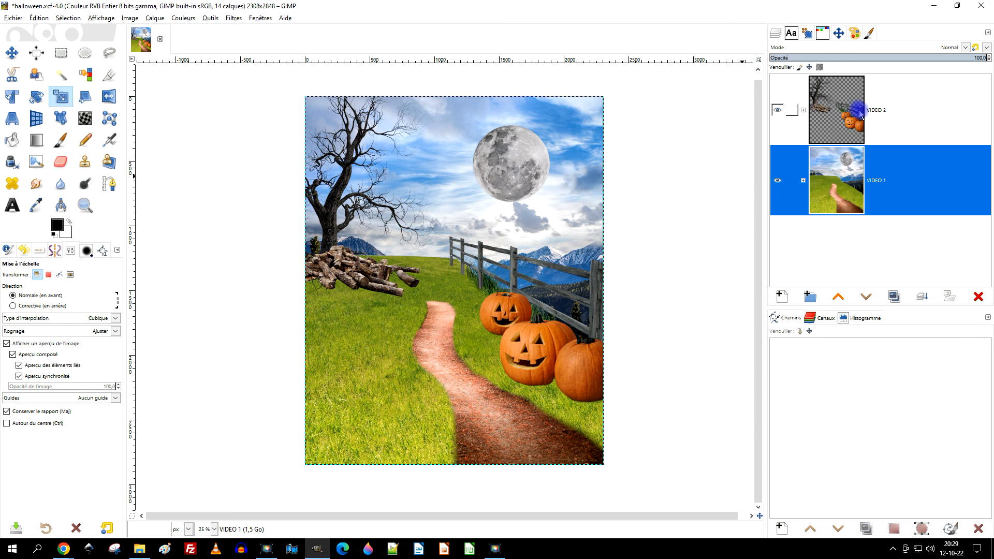
- Zoom in until the whole montage fills the height of the canvas area, and select the VIDEO 1 group
left_click(85, 206)
left_click_drag(291, 87, 605, 499)
left_click_drag(615, 487, 615, 487)
left_click_drag(652, 312, 644, 330)
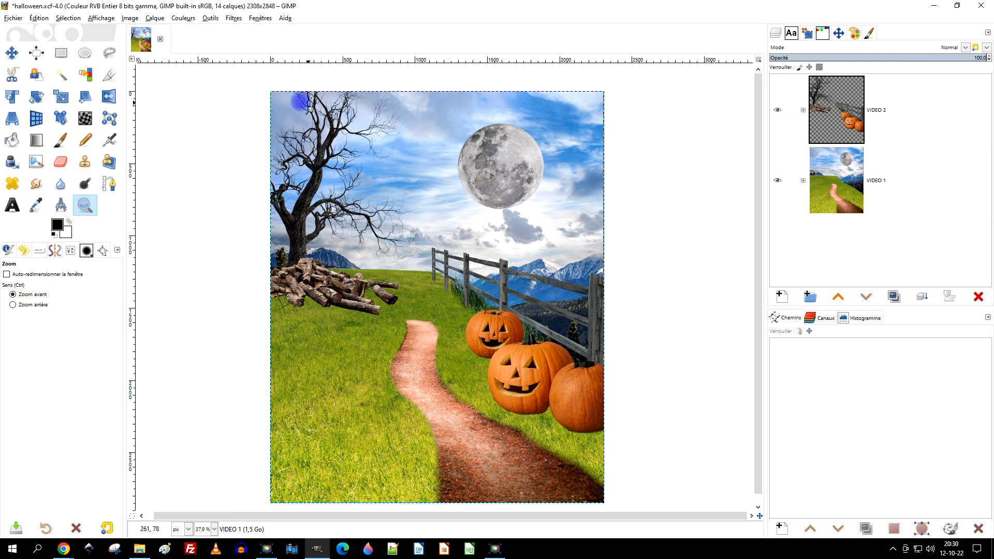
left_click_drag(207, 82, 657, 459)
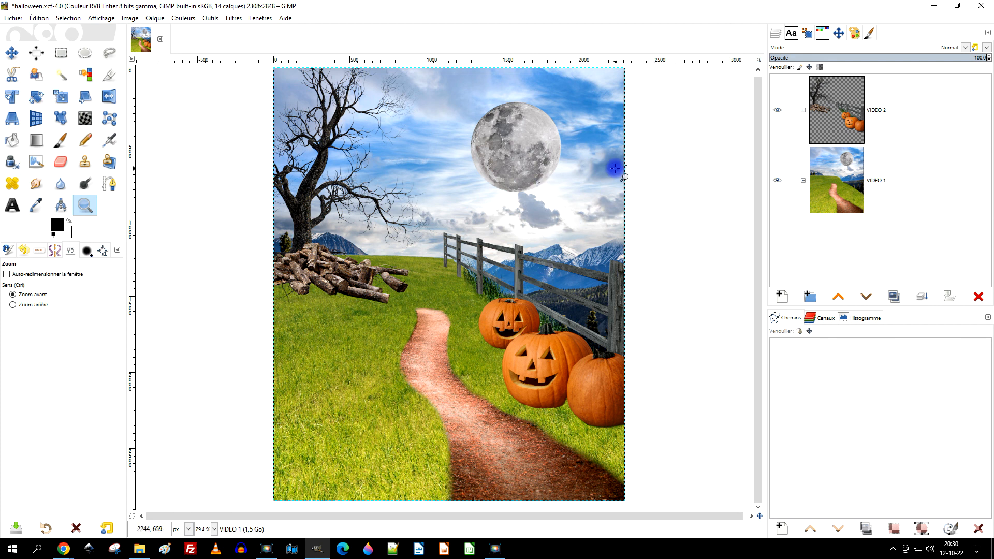
left_click(909, 165)
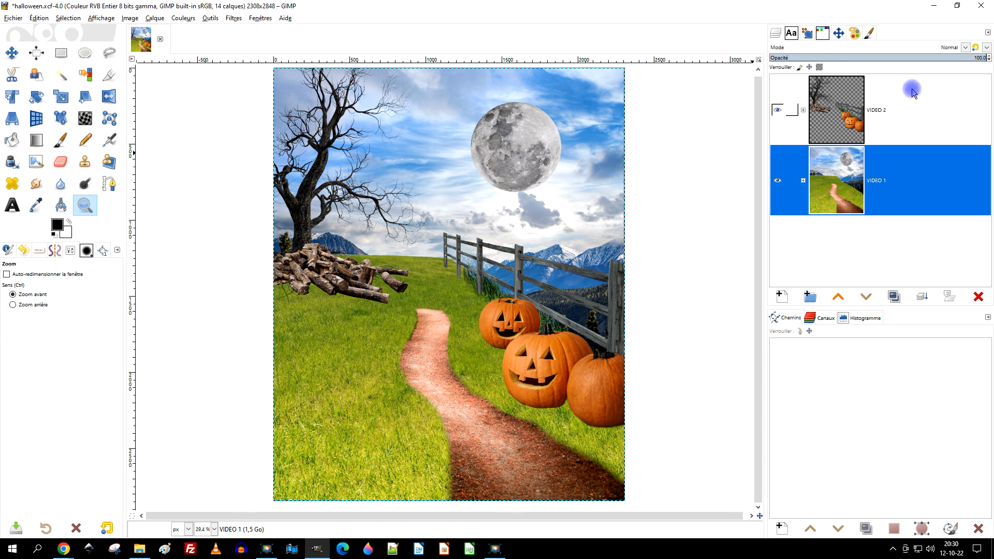